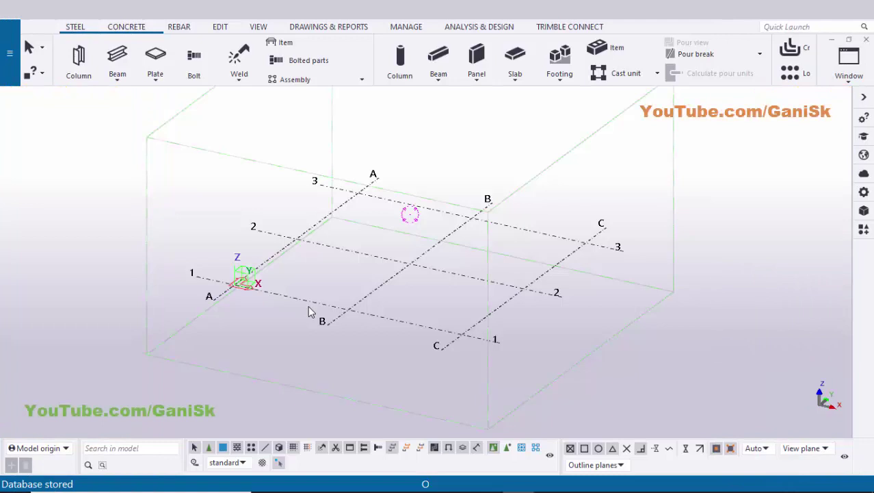
Step: Consult the PDF elevation drawing of grid A and reduce the rectangular grid's X coordinates to 0.00
{"action": "scroll", "coordinate": [307, 305], "scroll_direction": "up", "scroll_amount": 2}
{"action": "scroll", "coordinate": [306, 305], "scroll_direction": "up", "scroll_amount": 2}
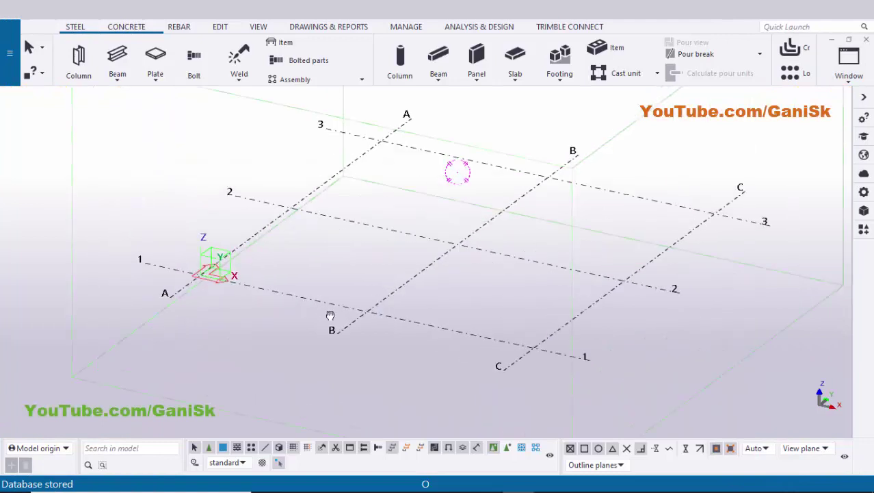
{"action": "middle_click_drag", "start_coordinate": [331, 312], "coordinate": [366, 323]}
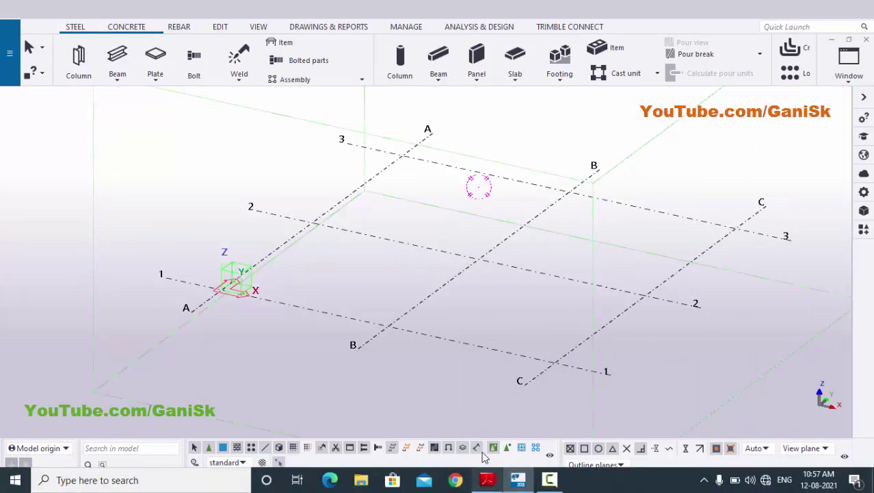
{"action": "left_click", "coordinate": [488, 480]}
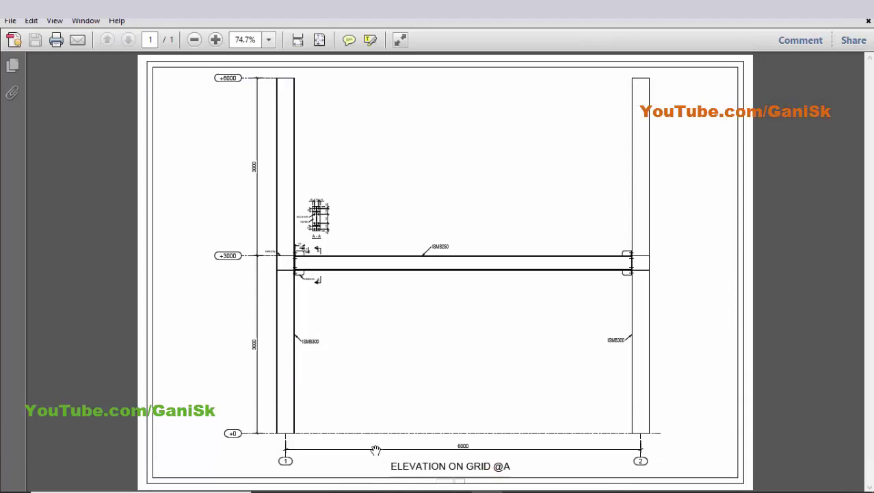
{"action": "key", "text": "alt+Tab"}
{"action": "left_click", "coordinate": [355, 320]}
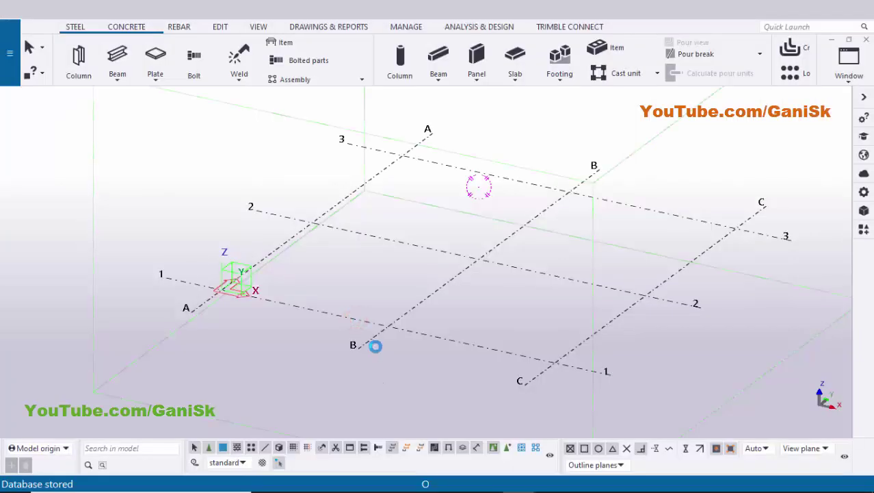
{"action": "double_click", "coordinate": [375, 345]}
{"action": "left_click_drag", "start_coordinate": [709, 167], "coordinate": [764, 167]}
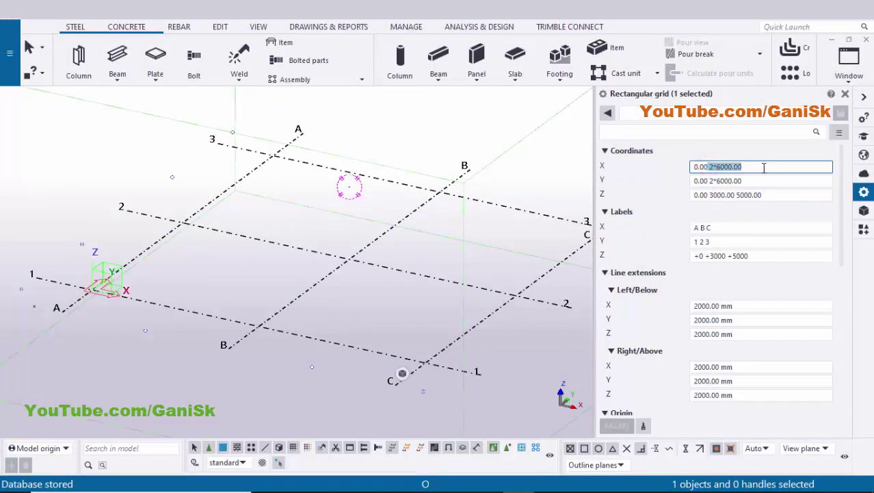
{"action": "key", "text": "BackSpace"}
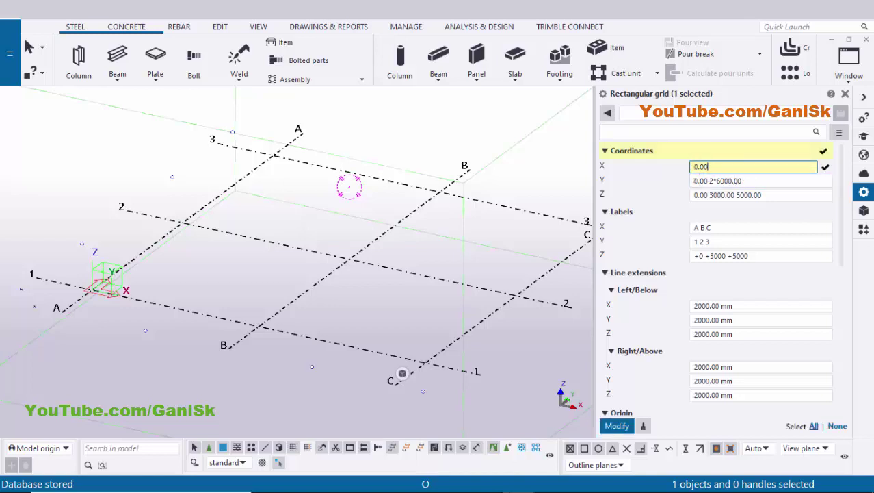
Step: Check the column spacing in the PDF elevation and set the grid's Y coordinates to 0.00 6000
{"action": "left_click", "coordinate": [487, 487]}
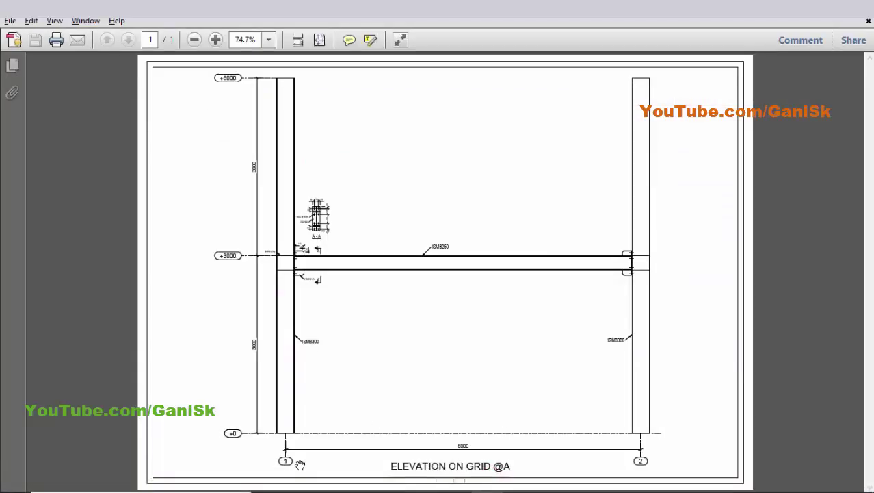
{"action": "key", "text": "alt+Tab"}
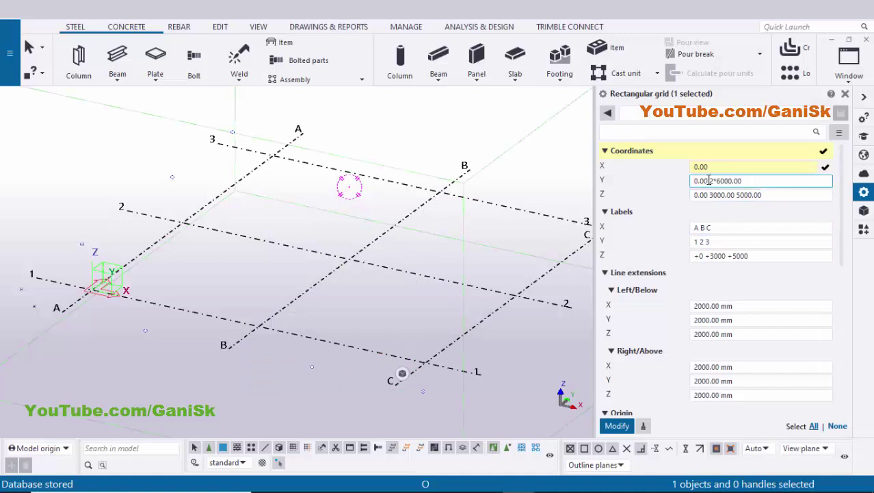
{"action": "double_click", "coordinate": [719, 180]}
{"action": "key", "text": "alt+Tab"}
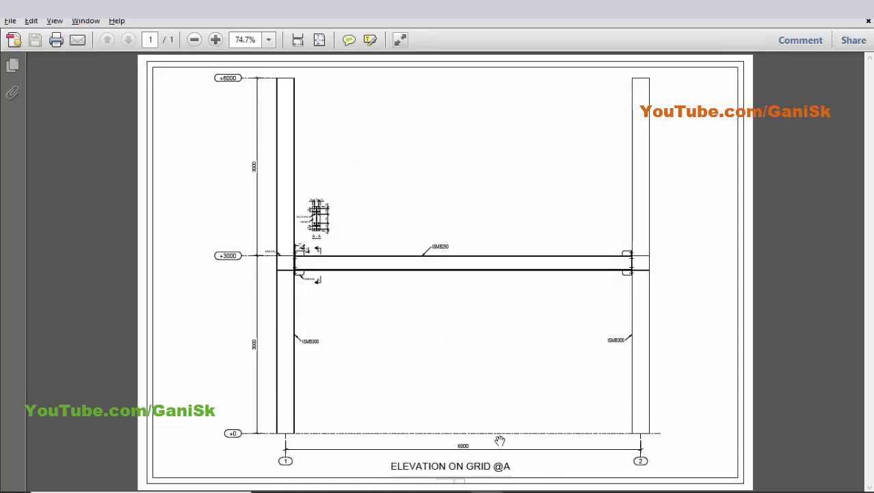
{"action": "key", "text": "alt+Tab"}
{"action": "left_click_drag", "start_coordinate": [710, 180], "coordinate": [836, 184]}
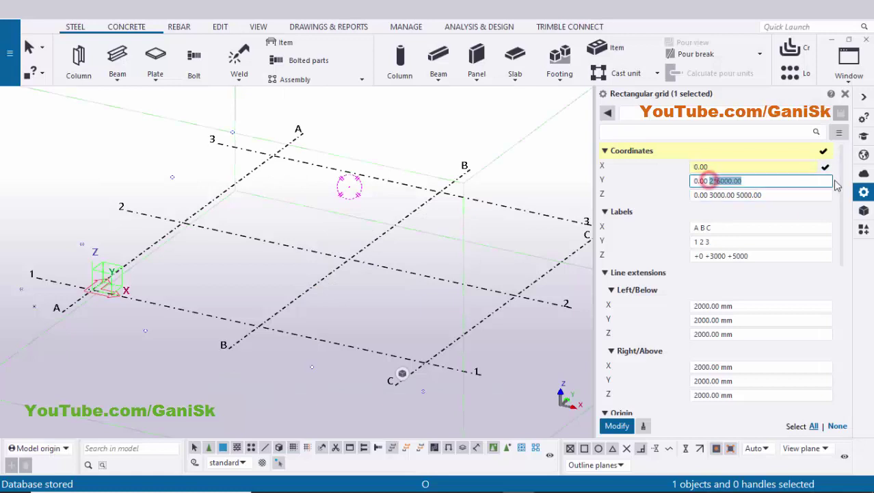
{"action": "type", "text": "600"}
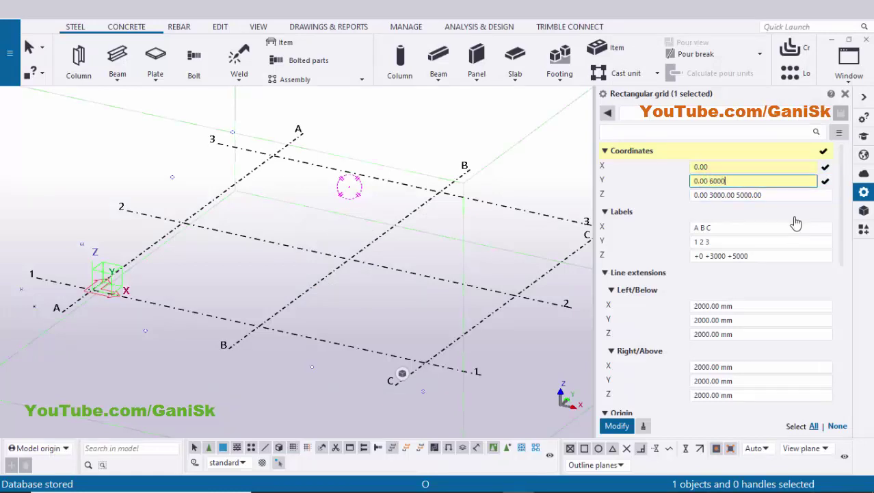
Step: Check the levels in the PDF elevation and set the grid's Z coordinates to 0 3000 6000
{"action": "left_click", "coordinate": [767, 195]}
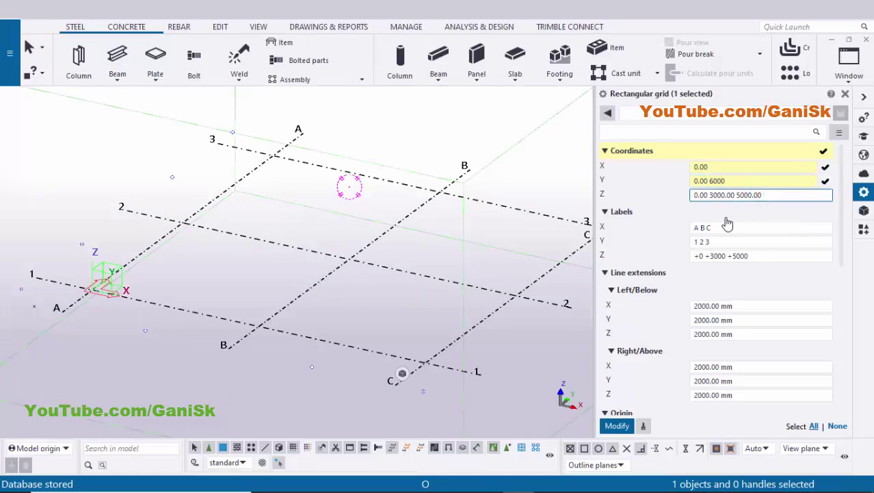
{"action": "key", "text": "alt+Tab"}
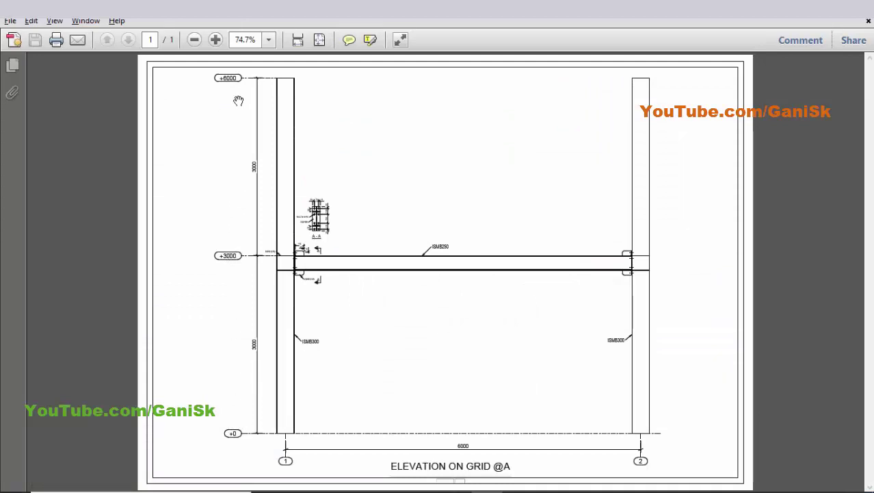
{"action": "key", "text": "alt+Tab"}
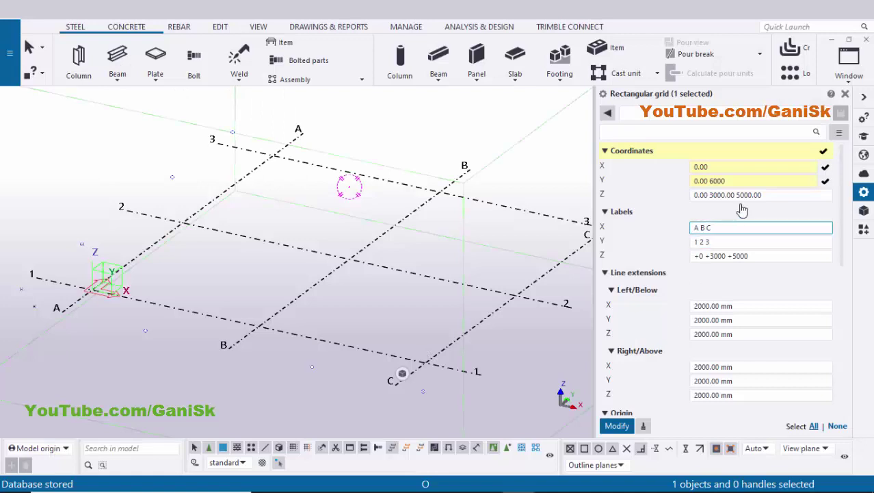
{"action": "left_click", "coordinate": [701, 195]}
{"action": "left_click", "coordinate": [724, 195]}
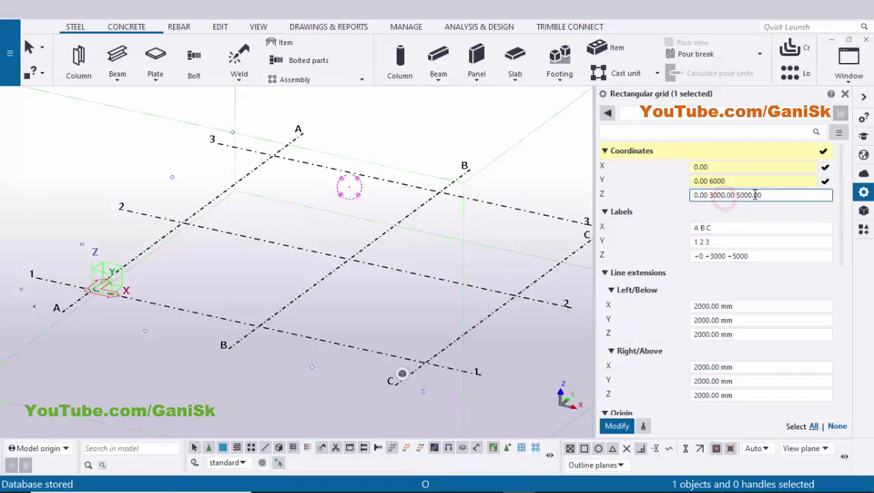
{"action": "left_click_drag", "start_coordinate": [768, 195], "coordinate": [579, 206]}
{"action": "type", "text": "0 3000 60"}
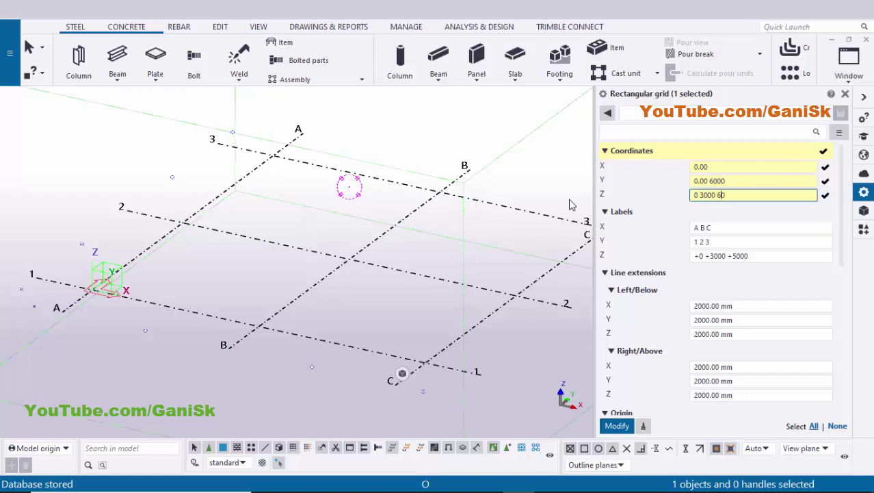
Step: Reduce the grid labels to A for the X axis and 1 2 for the Y axis
{"action": "left_click", "coordinate": [695, 226]}
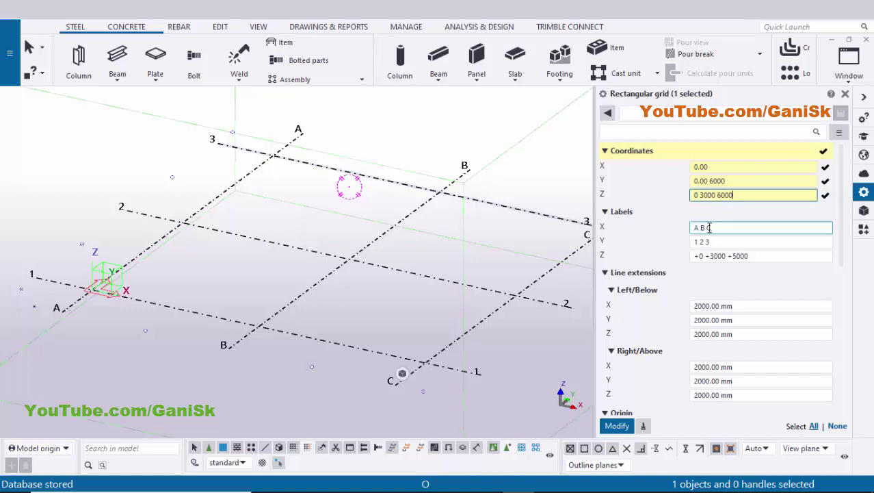
{"action": "left_click", "coordinate": [699, 227]}
{"action": "left_click_drag", "start_coordinate": [729, 226], "coordinate": [746, 245]}
{"action": "key", "text": "BackSpace"}
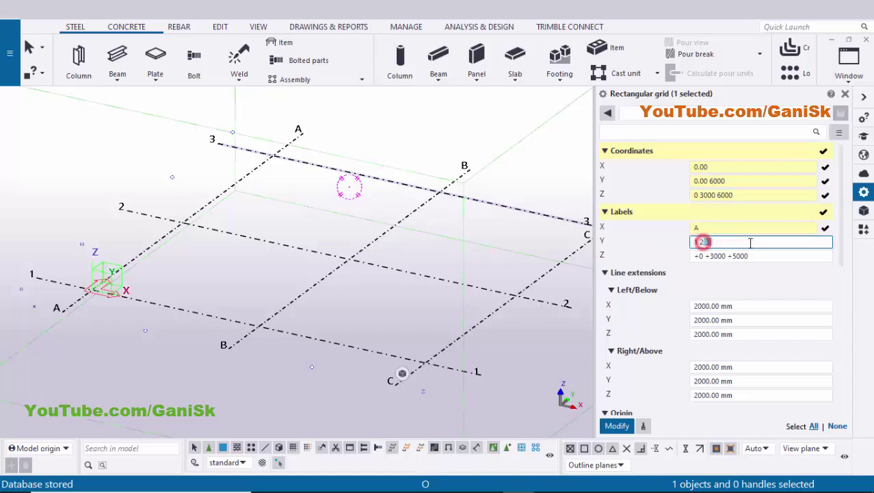
{"action": "key", "text": "BackSpace"}
Step: Set the grid's Z labels to +0 +3000 +6000, apply the grid changes and close its properties
{"action": "left_click", "coordinate": [727, 257]}
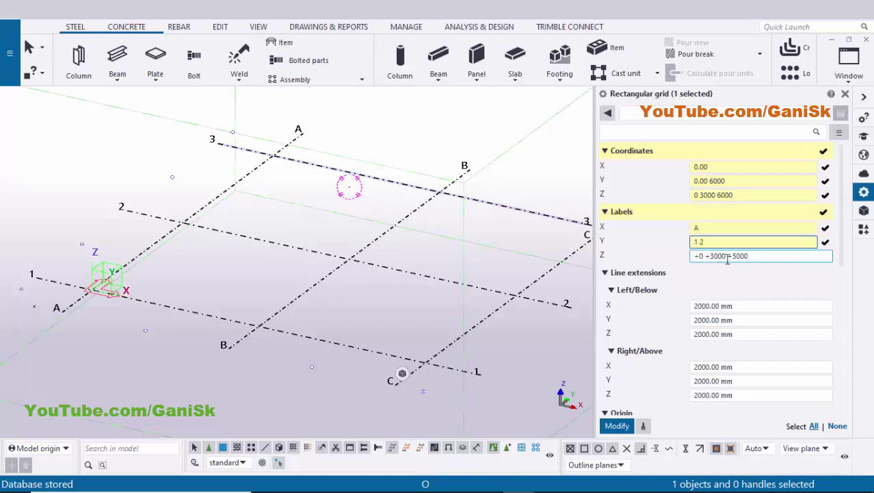
{"action": "double_click", "coordinate": [736, 256]}
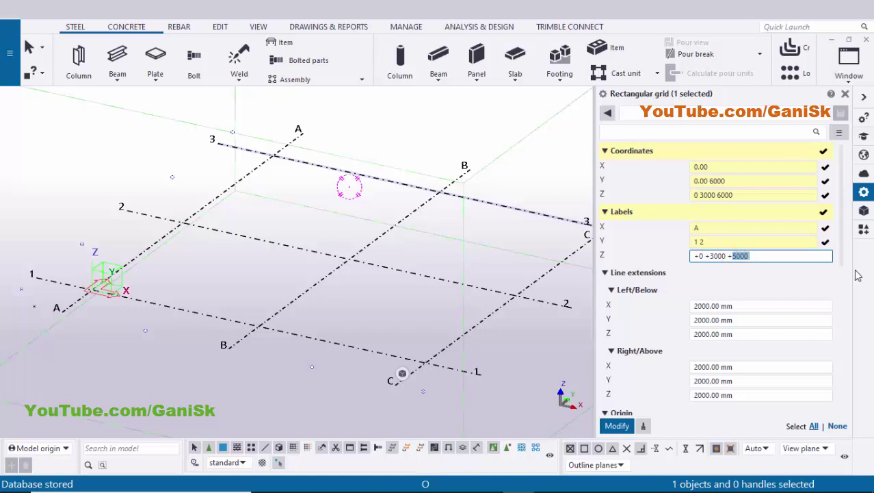
{"action": "type", "text": "6"}
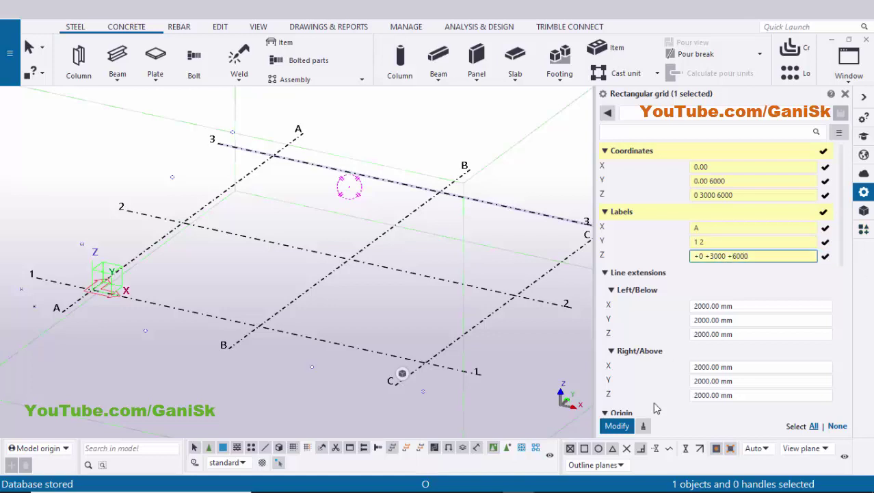
{"action": "left_click", "coordinate": [617, 425]}
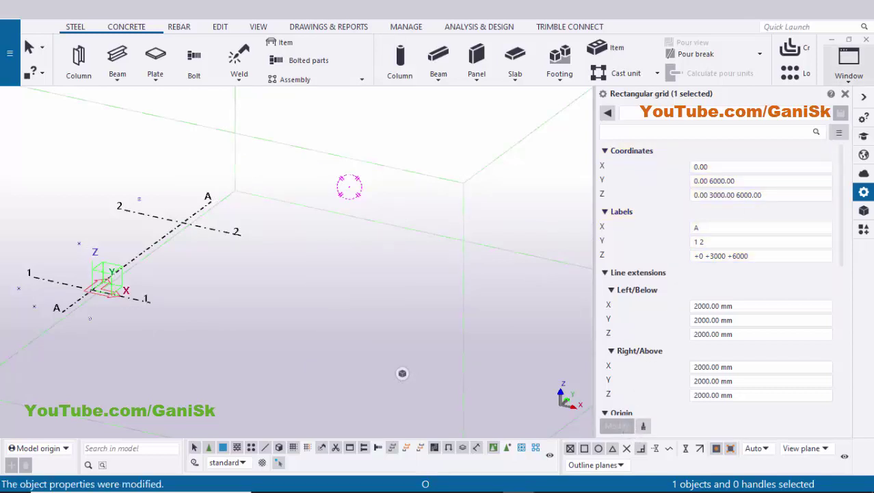
{"action": "left_click", "coordinate": [846, 94]}
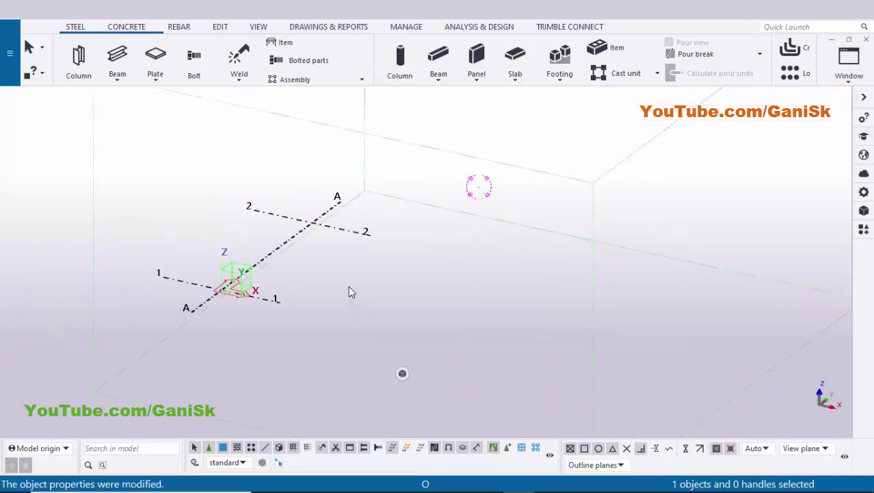
Step: Set the view's rotation centre at grid intersection A-1 and fit the work area to the entire model
{"action": "key", "text": "v"}
{"action": "left_click", "coordinate": [229, 287]}
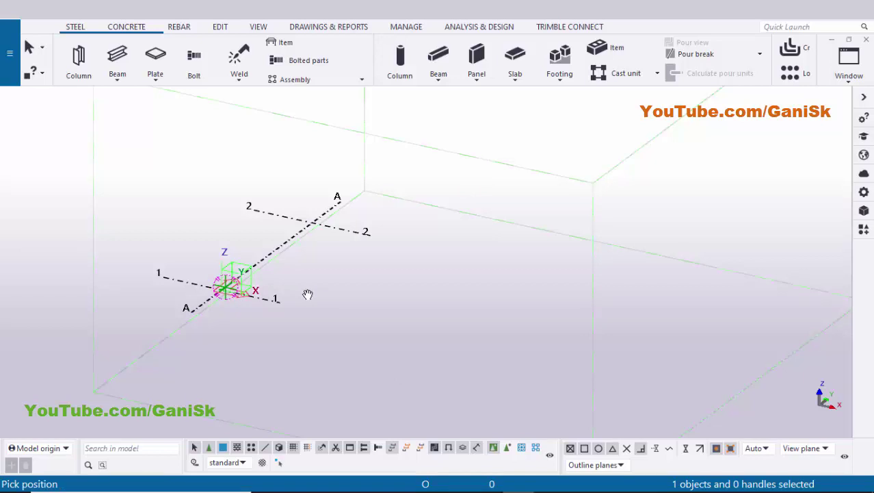
{"action": "middle_click_drag", "start_coordinate": [308, 295], "coordinate": [290, 274], "text": "ctrl"}
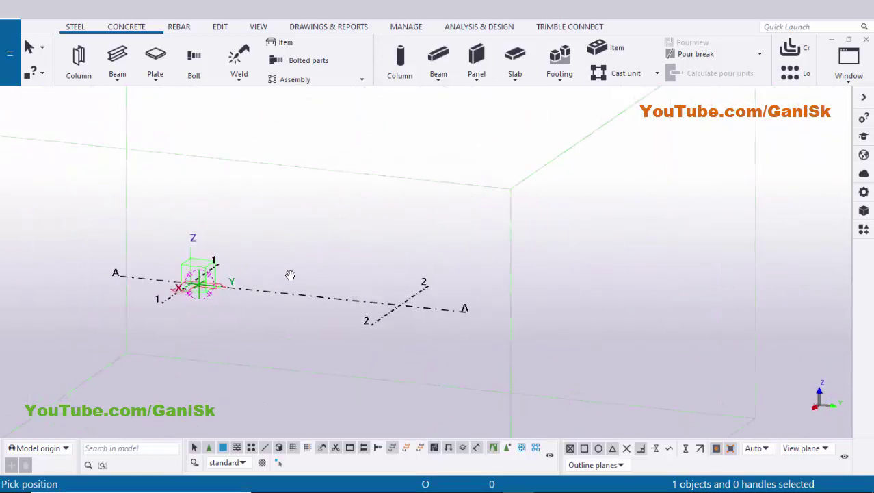
{"action": "right_click", "coordinate": [318, 169]}
{"action": "left_click", "coordinate": [326, 175]}
{"action": "right_click", "coordinate": [585, 222]}
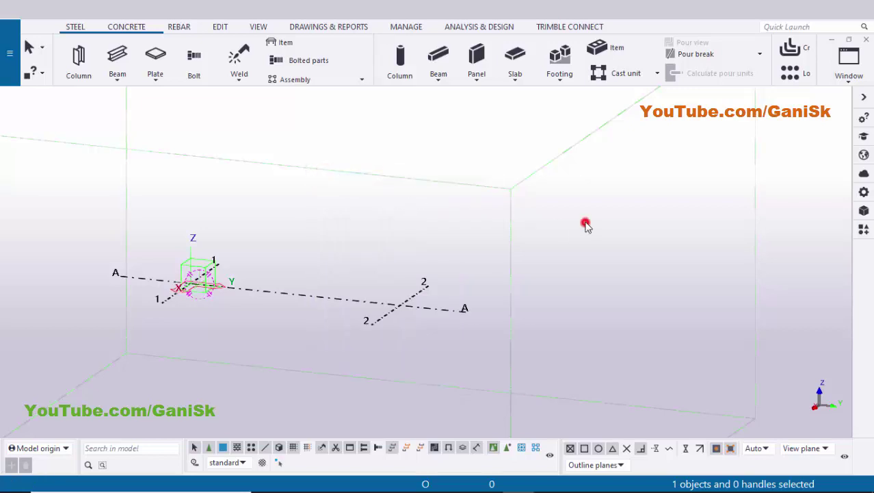
{"action": "left_click", "coordinate": [617, 246]}
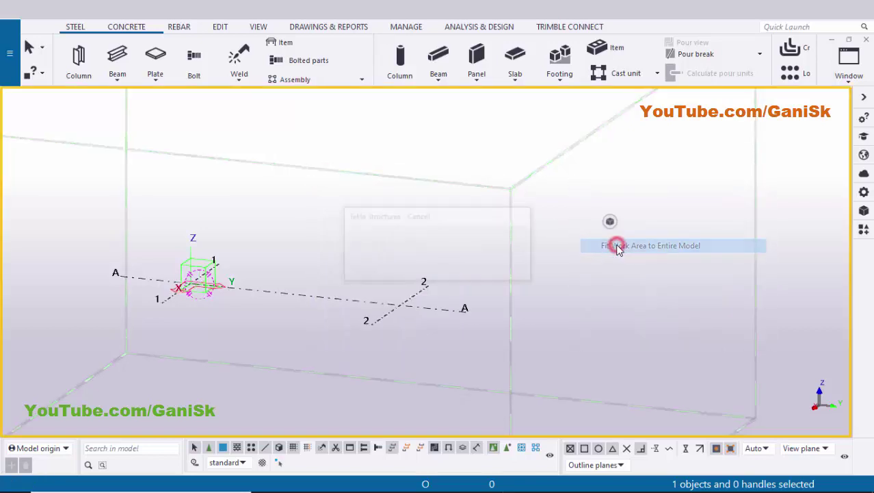
Step: Place a steel column at grid intersection A-1
{"action": "scroll", "coordinate": [510, 303], "scroll_direction": "up", "scroll_amount": 4}
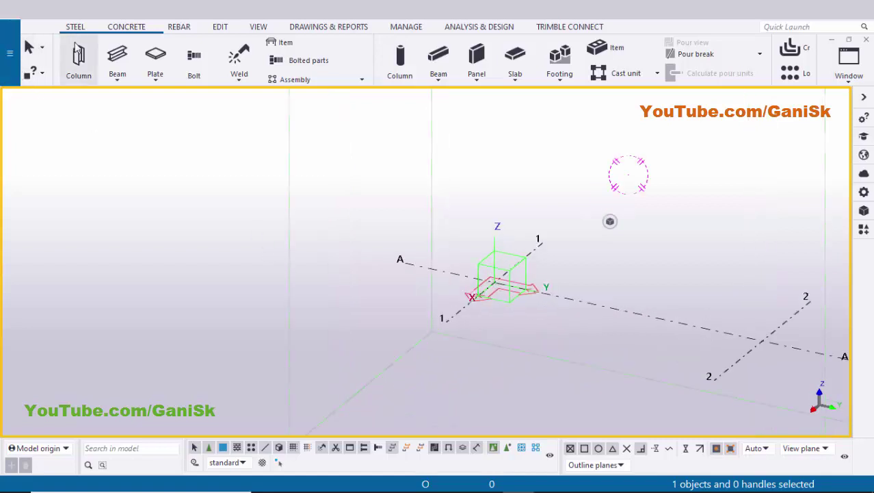
{"action": "left_click", "coordinate": [79, 61]}
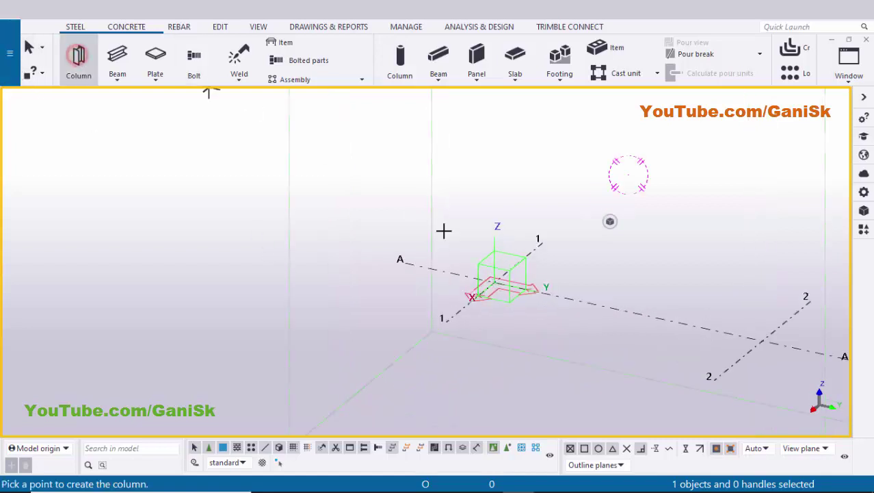
{"action": "left_click", "coordinate": [494, 281]}
{"action": "key", "text": "Escape"}
{"action": "scroll", "coordinate": [271, 230], "scroll_direction": "down", "scroll_amount": 3}
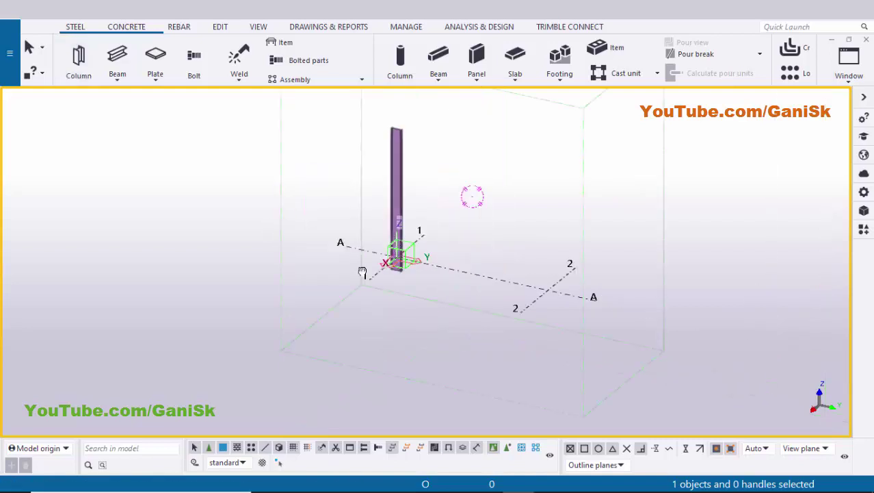
{"action": "middle_click_drag", "start_coordinate": [362, 272], "coordinate": [319, 310]}
{"action": "scroll", "coordinate": [370, 245], "scroll_direction": "up", "scroll_amount": 2}
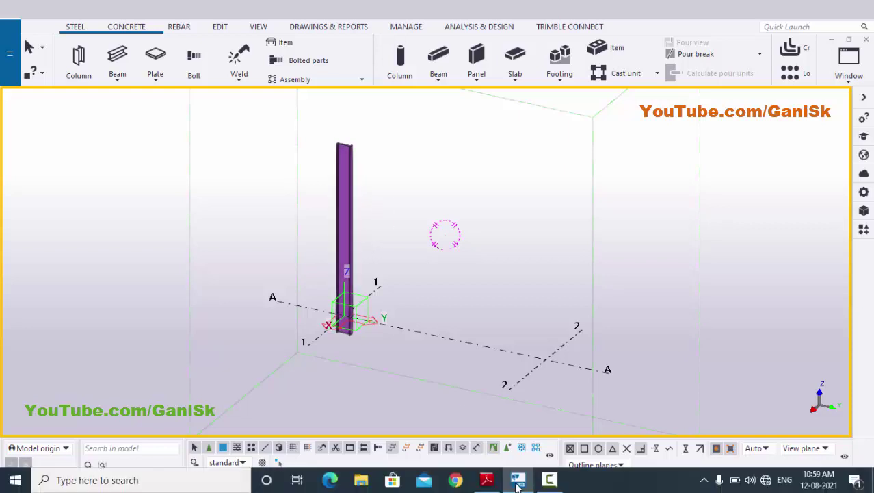
Step: Check the column size on the elevation drawing and change the profile of the column at A-1 to ISMB300
{"action": "left_click", "coordinate": [488, 479]}
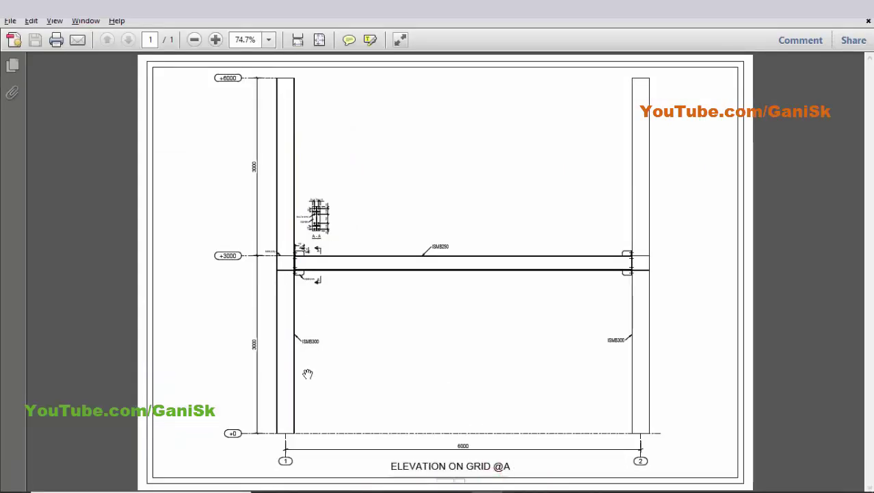
{"action": "scroll", "coordinate": [307, 374], "scroll_direction": "up", "scroll_amount": 5, "text": "ctrl"}
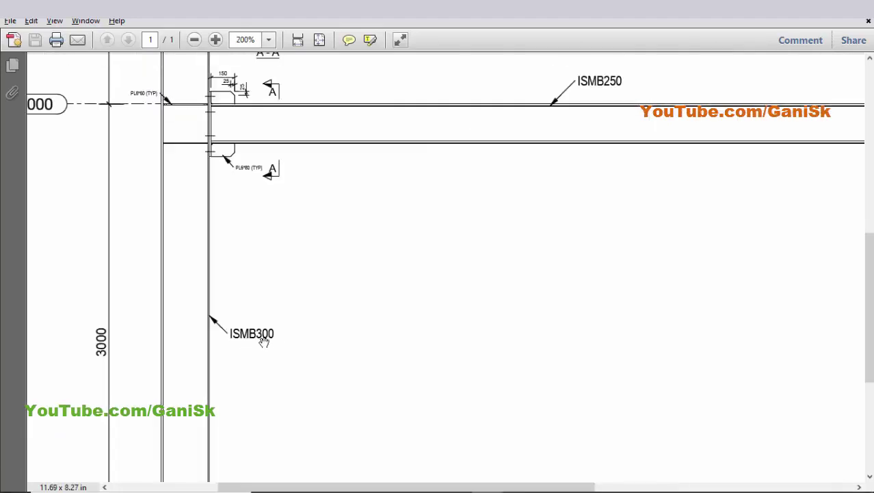
{"action": "scroll", "coordinate": [265, 342], "scroll_direction": "down", "scroll_amount": 5, "text": "ctrl"}
{"action": "key", "text": "alt+Tab"}
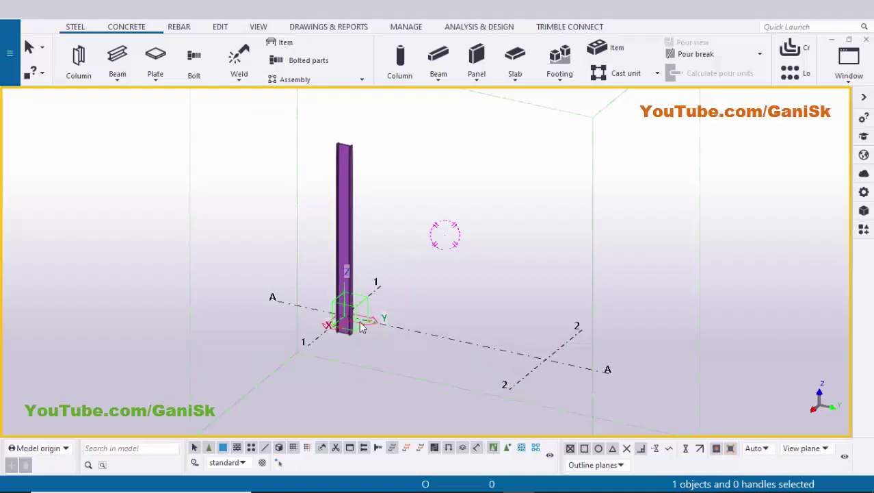
{"action": "double_click", "coordinate": [340, 258]}
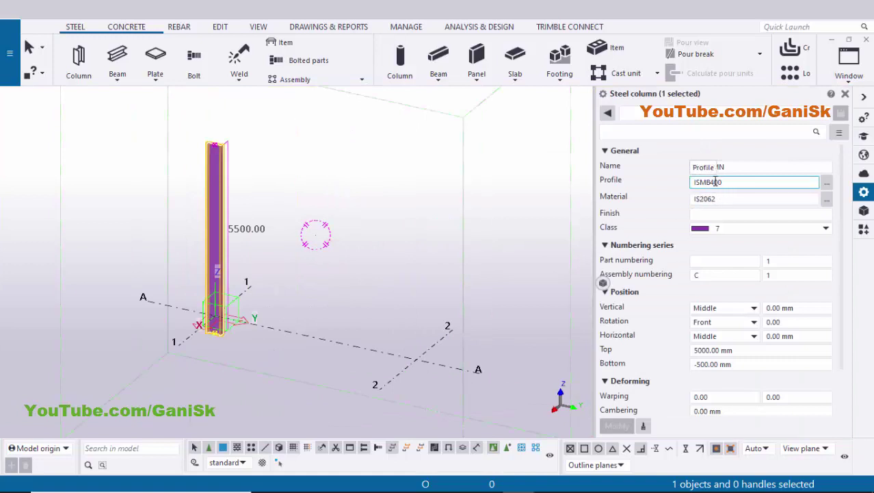
{"action": "left_click_drag", "start_coordinate": [709, 182], "coordinate": [722, 182]}
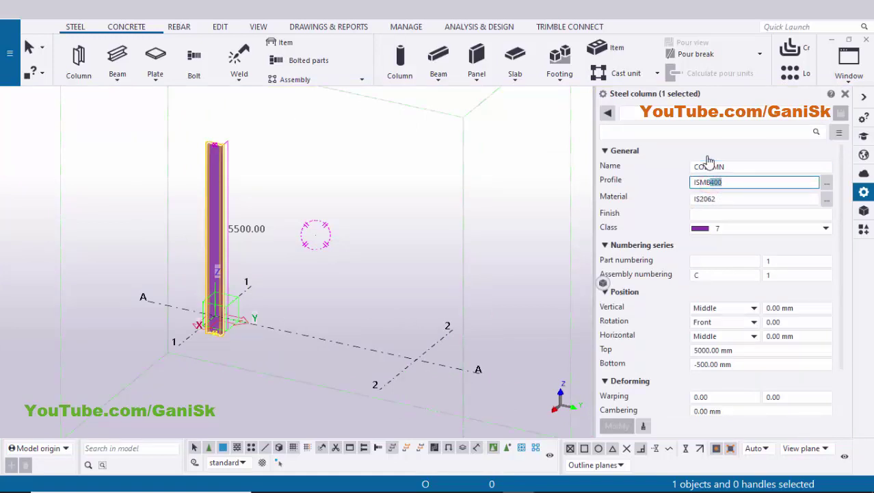
{"action": "type", "text": "300"}
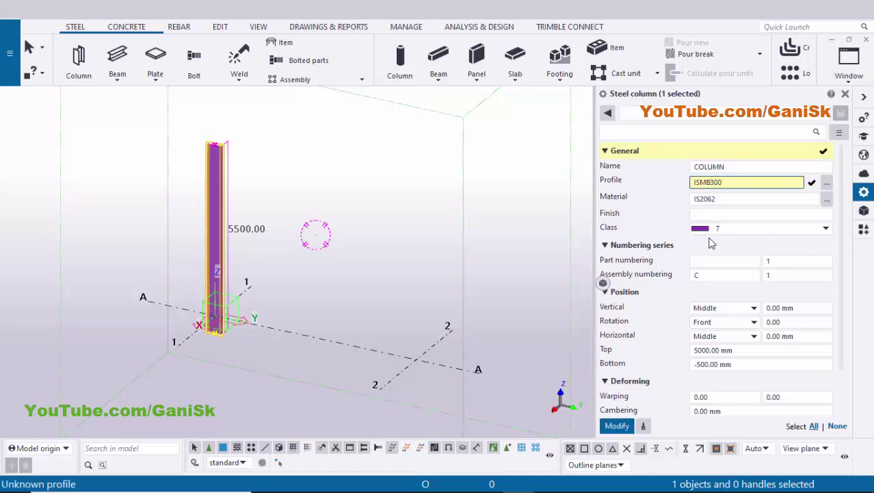
{"action": "left_click", "coordinate": [617, 425]}
{"action": "scroll", "coordinate": [240, 171], "scroll_direction": "up", "scroll_amount": 3}
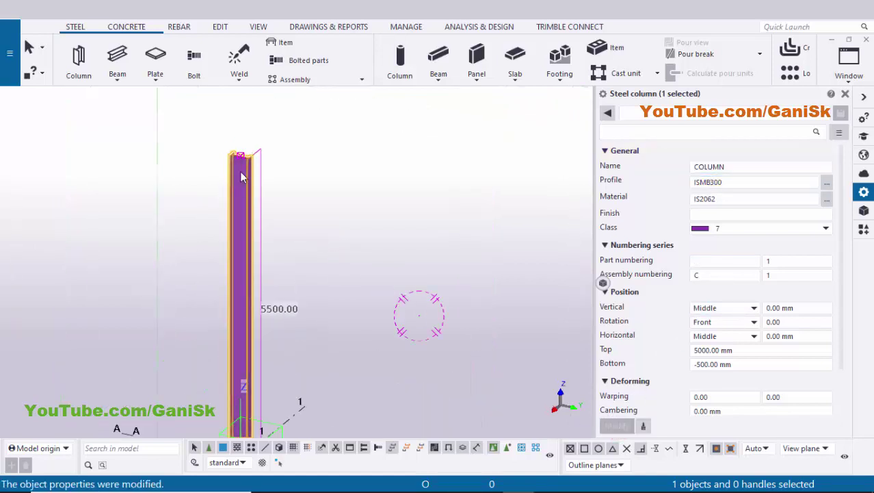
Step: Set the column's top level to 6000 mm and bottom level to 0 as in the elevation drawing, and close its properties
{"action": "scroll", "coordinate": [294, 207], "scroll_direction": "down", "scroll_amount": 2}
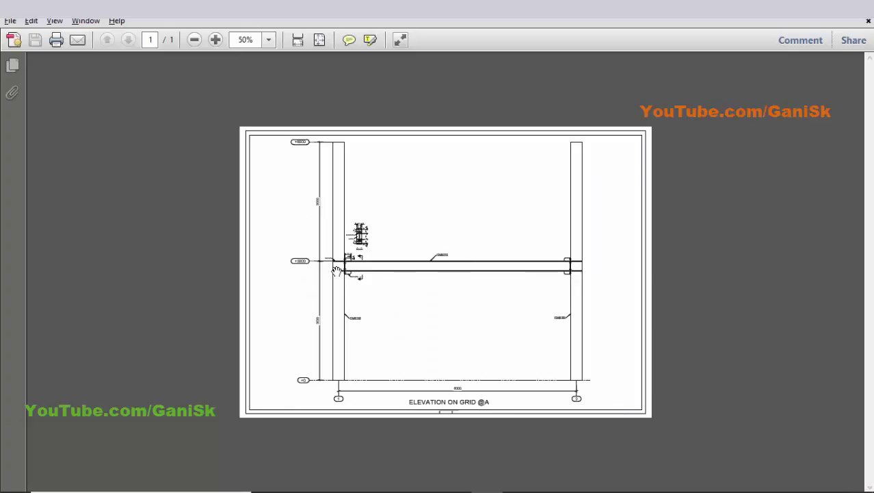
{"action": "key", "text": "ctrl+0"}
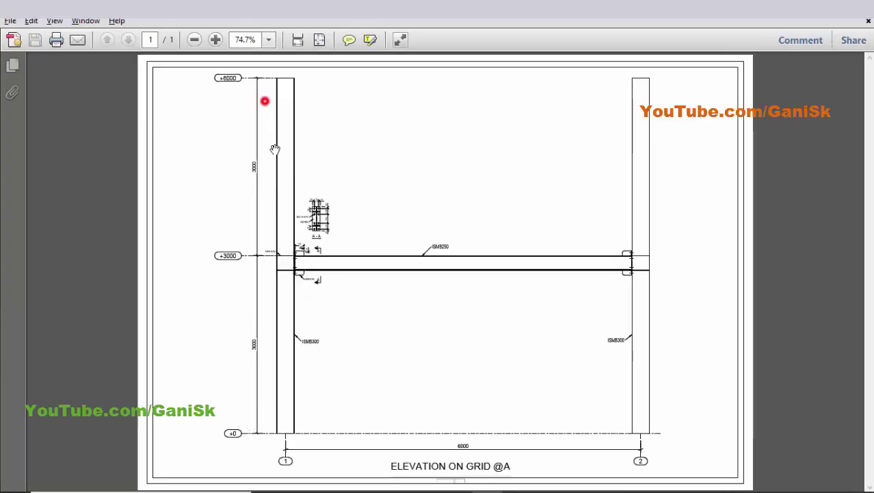
{"action": "key", "text": "ctrl+1"}
{"action": "key", "text": "alt+Tab"}
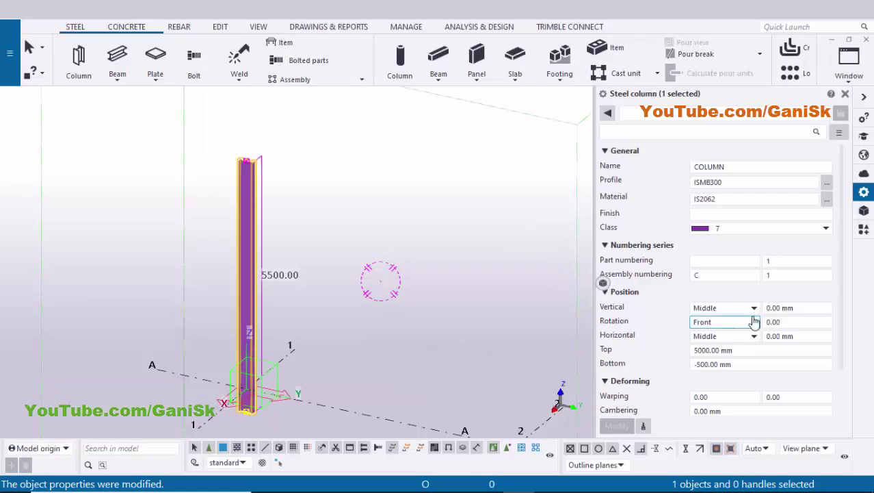
{"action": "left_click", "coordinate": [737, 349]}
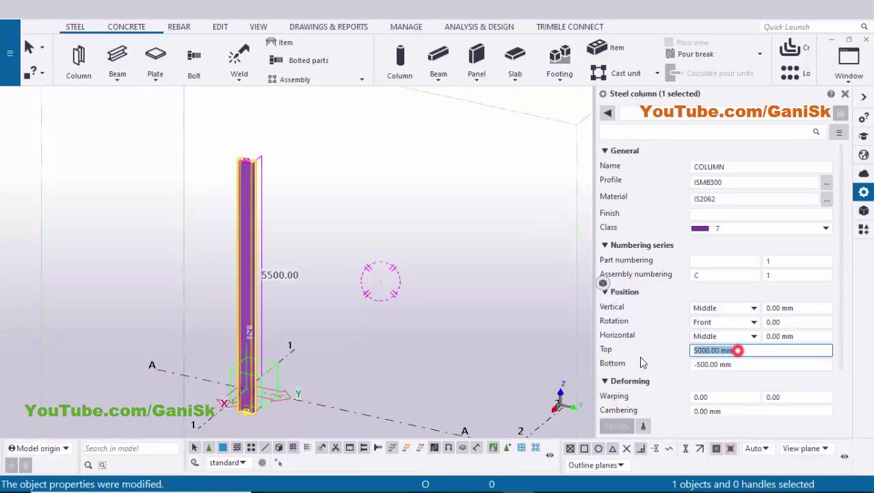
{"action": "type", "text": "6"}
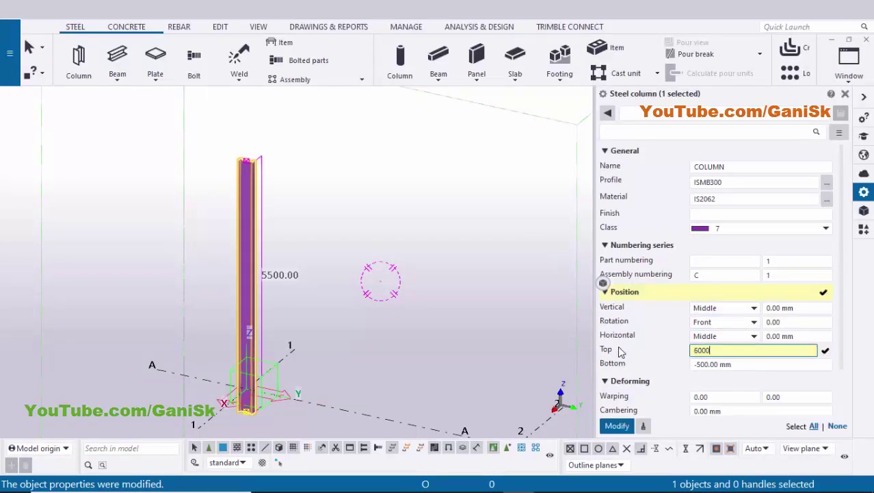
{"action": "type", "text": "000"}
{"action": "left_click", "coordinate": [735, 363]}
{"action": "type", "text": "0"}
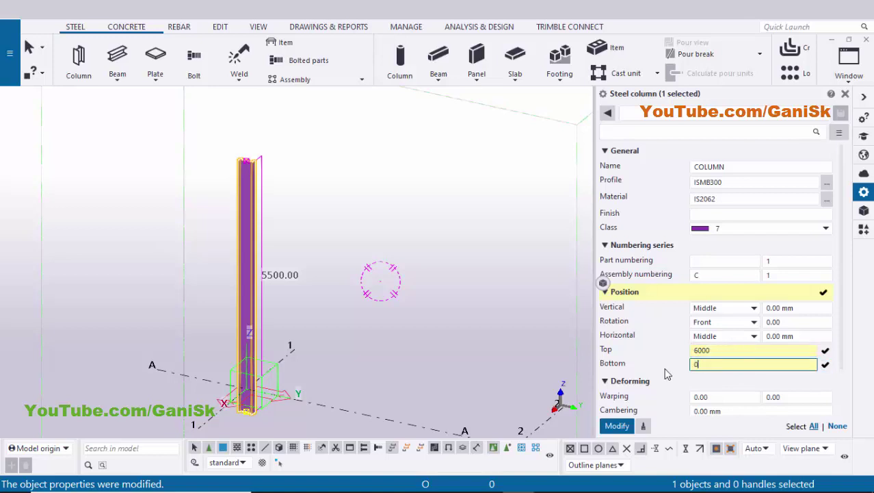
{"action": "left_click", "coordinate": [612, 427]}
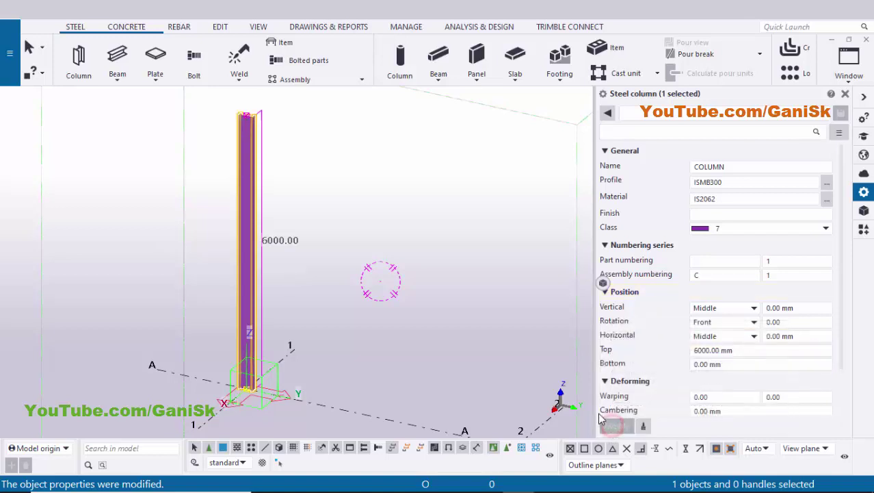
{"action": "left_click", "coordinate": [845, 94]}
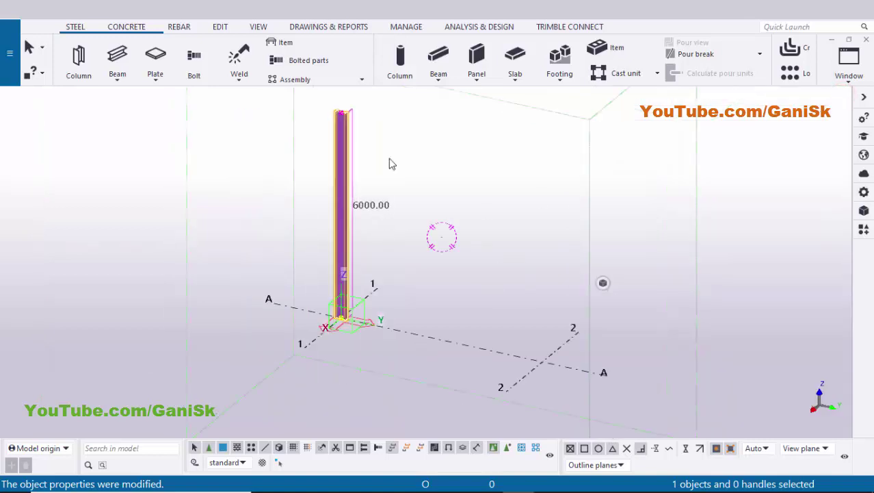
Step: Place a second steel column with the same properties at grid intersection A-2 and end the column command
{"action": "left_click", "coordinate": [78, 59]}
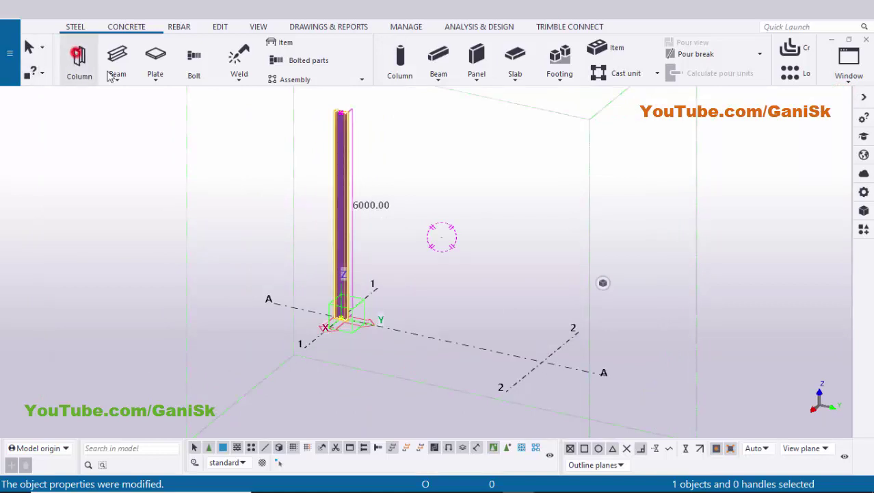
{"action": "left_click", "coordinate": [541, 362]}
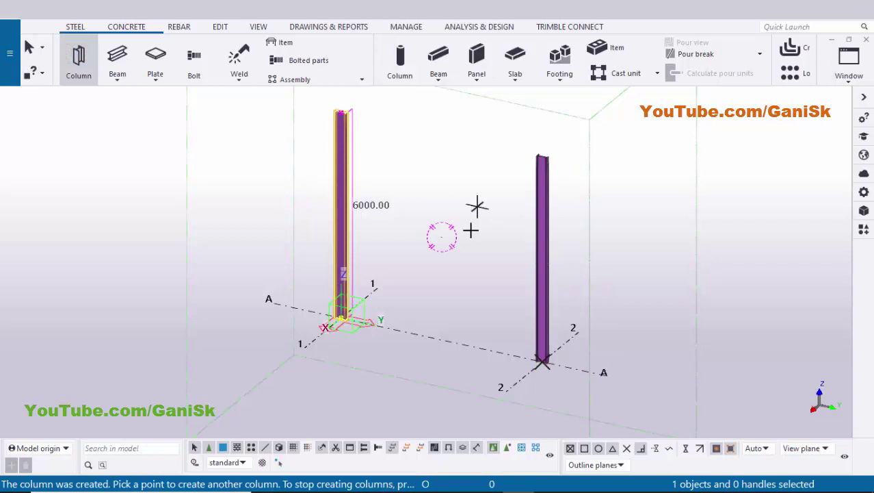
{"action": "right_click", "coordinate": [412, 164]}
{"action": "left_click", "coordinate": [421, 169]}
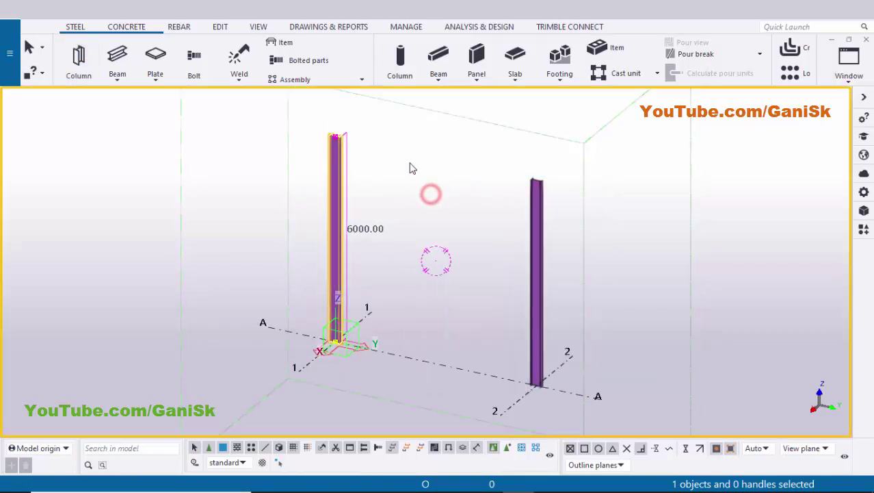
{"action": "right_click", "coordinate": [410, 167]}
{"action": "left_click", "coordinate": [449, 221]}
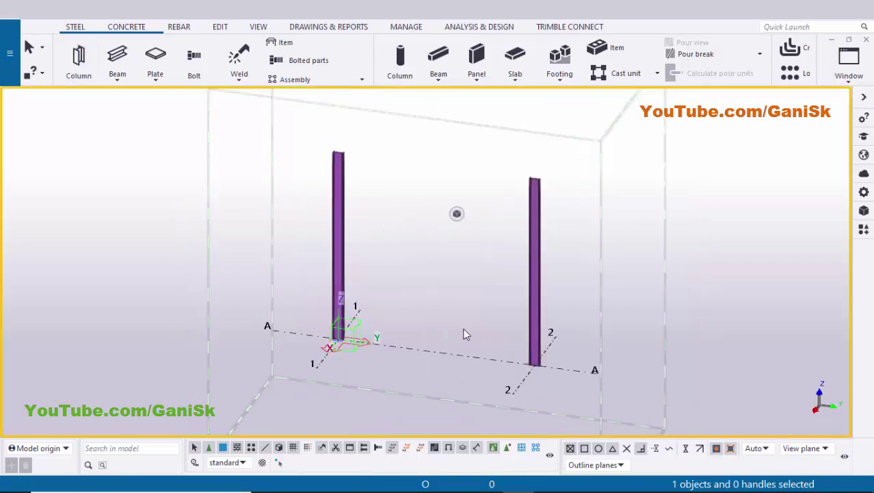
Step: Set up view creation along the grid lines, copying the ZY view name prefix ELEVATION ON GRID @ to the XZ plane
{"action": "right_click", "coordinate": [430, 354]}
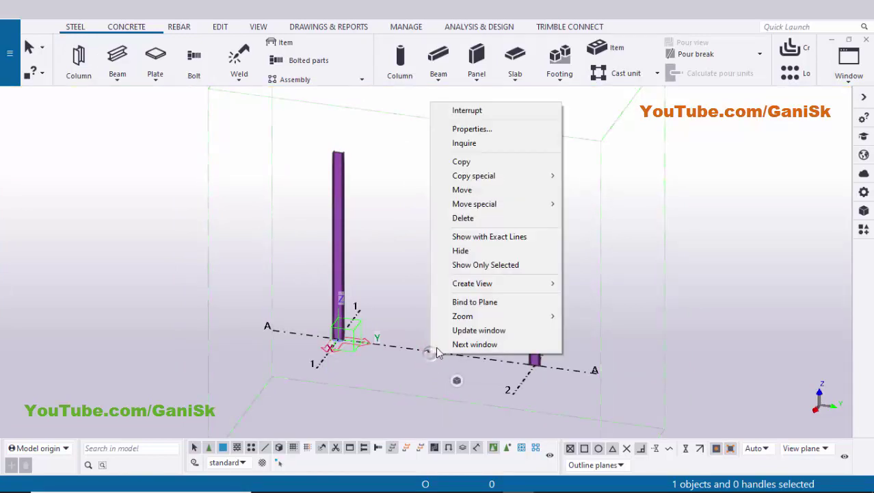
{"action": "mouse_move", "coordinate": [497, 284]}
{"action": "left_click", "coordinate": [594, 298]}
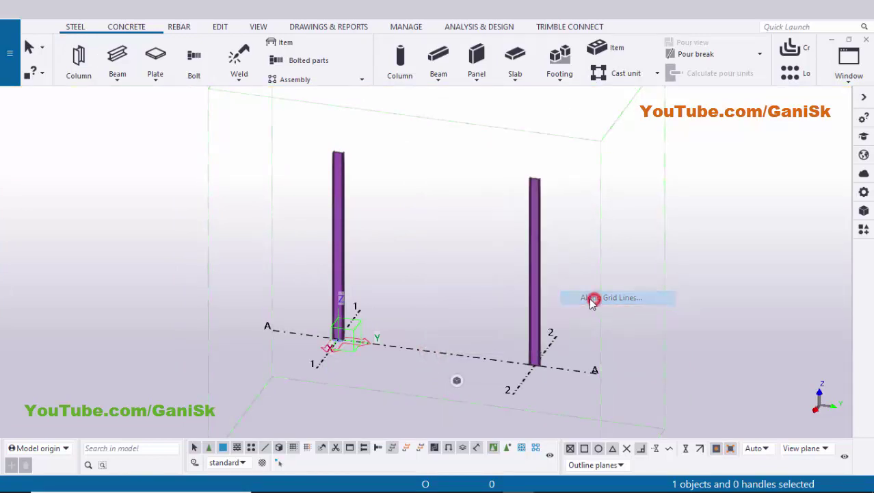
{"action": "left_click", "coordinate": [533, 264]}
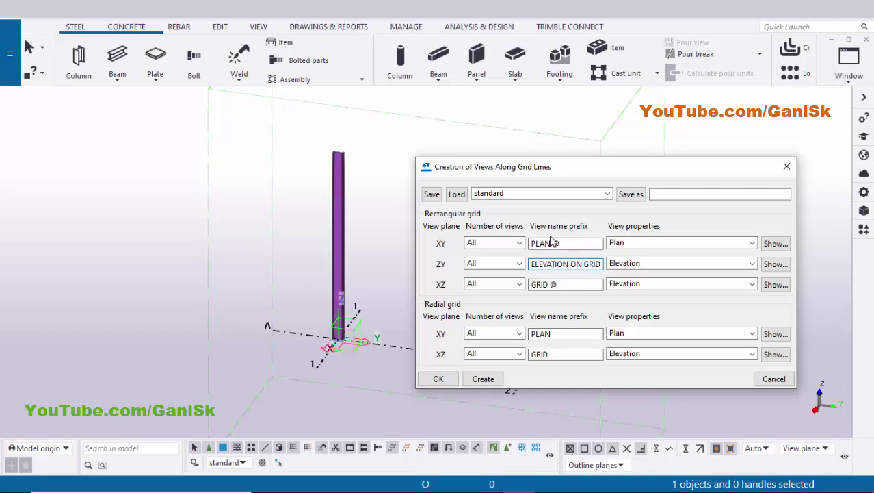
{"action": "key", "text": "ctrl+a"}
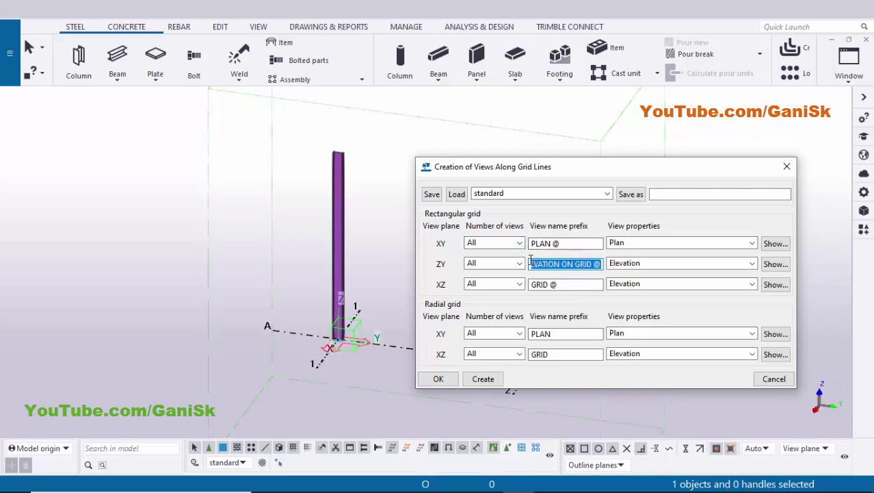
{"action": "key", "text": "ctrl+c"}
{"action": "left_click", "coordinate": [559, 286]}
{"action": "key", "text": "ctrl+a"}
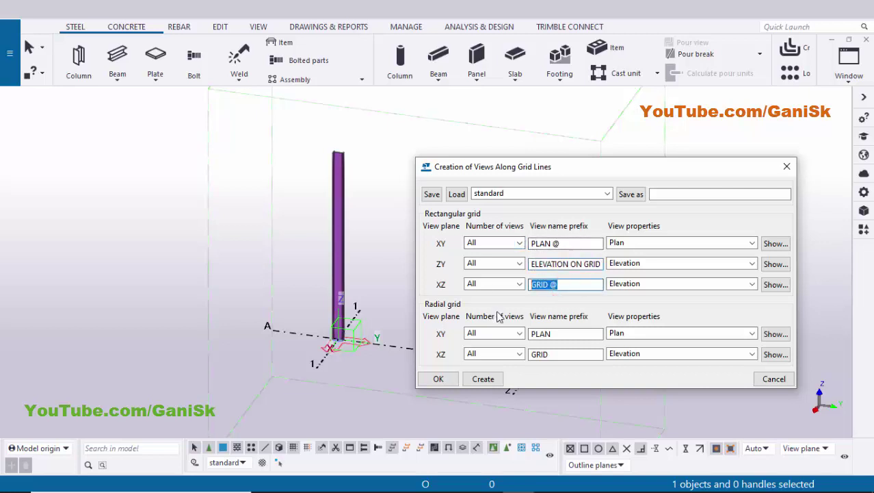
{"action": "key", "text": "ctrl+v"}
Step: Create the plan and elevation views for all grid lines and close the view creation dialogs
{"action": "left_click", "coordinate": [481, 378]}
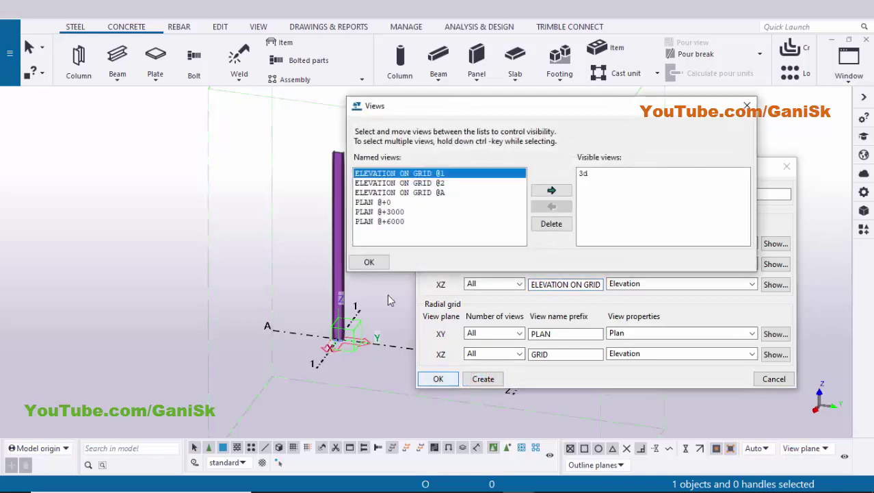
{"action": "left_click", "coordinate": [373, 262]}
{"action": "left_click", "coordinate": [438, 378]}
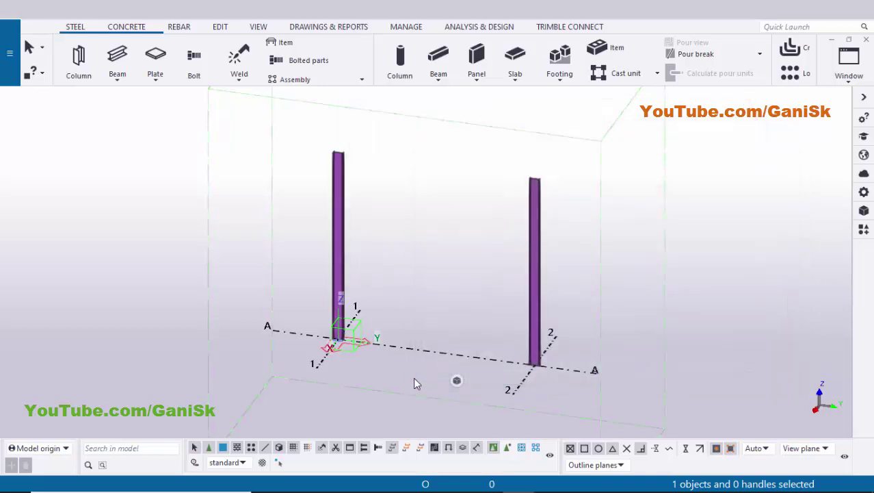
Step: Make the named view ELEVATION ON GRID @A visible and close the view list
{"action": "middle_click_drag", "start_coordinate": [335, 373], "coordinate": [357, 369], "text": "ctrl"}
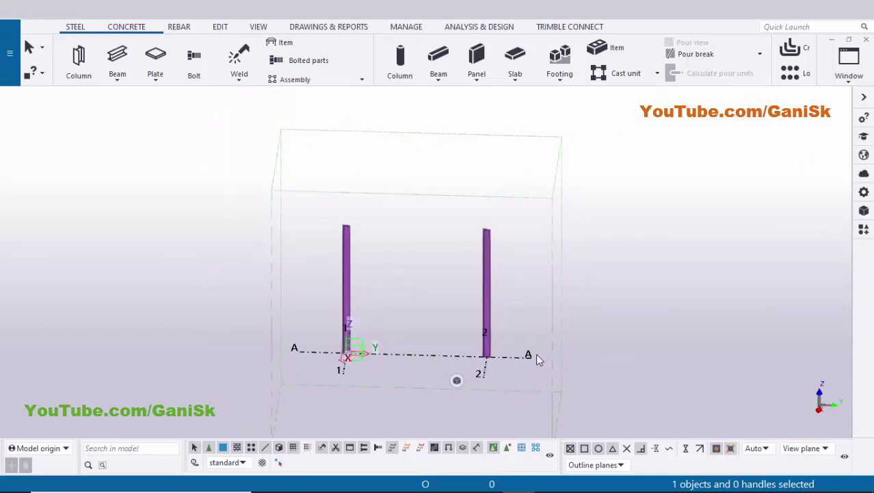
{"action": "left_click", "coordinate": [849, 61]}
{"action": "left_click", "coordinate": [819, 152]}
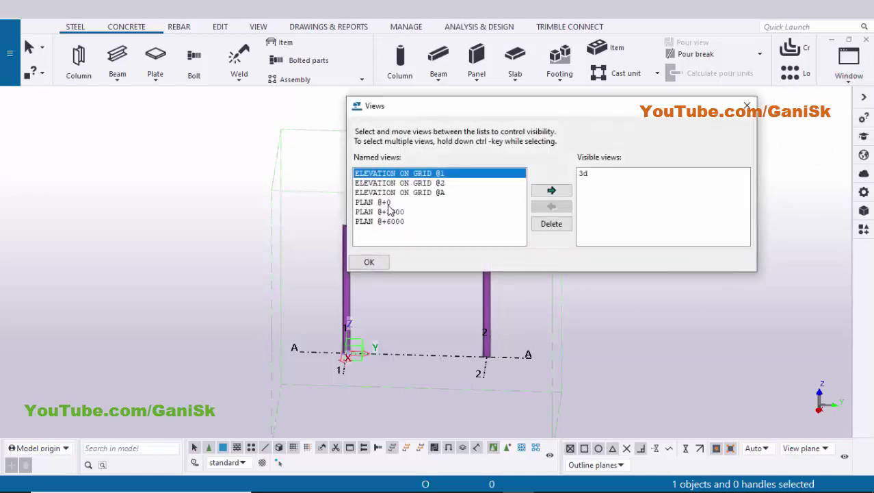
{"action": "left_click", "coordinate": [437, 193]}
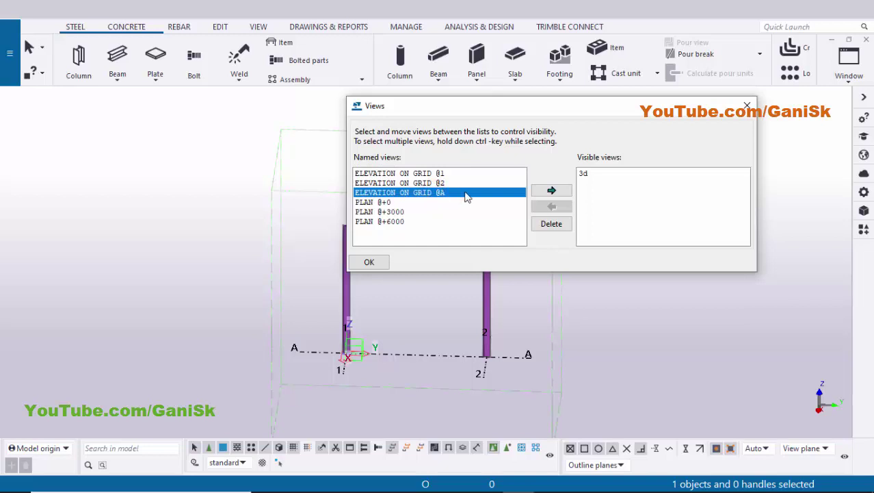
{"action": "left_click", "coordinate": [552, 191]}
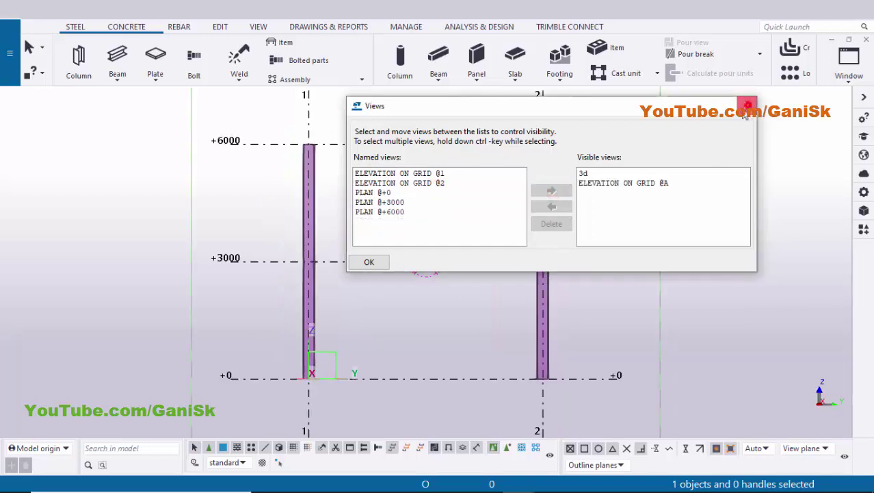
{"action": "left_click", "coordinate": [747, 105]}
{"action": "scroll", "coordinate": [299, 276], "scroll_direction": "up", "scroll_amount": 1}
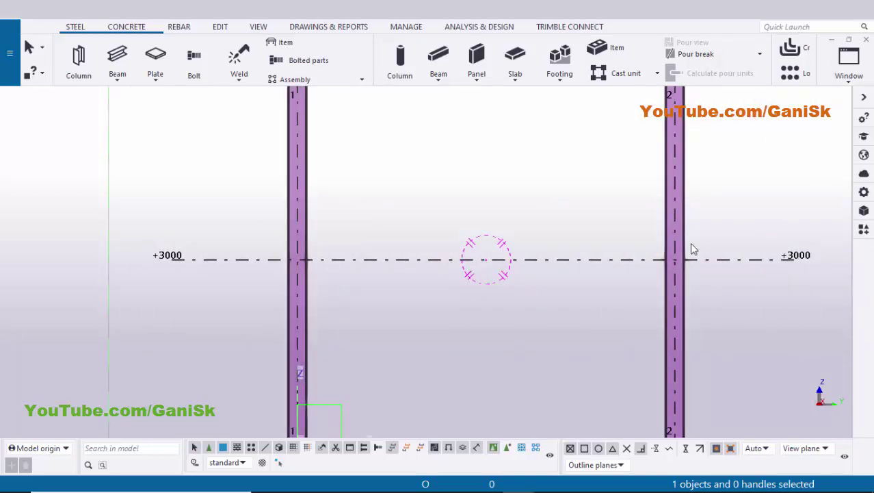
Step: Check the beam level in the PDF drawing and place a steel beam at +3000 between the grid 1 and 2 columns, redrawing the view
{"action": "left_click", "coordinate": [486, 480]}
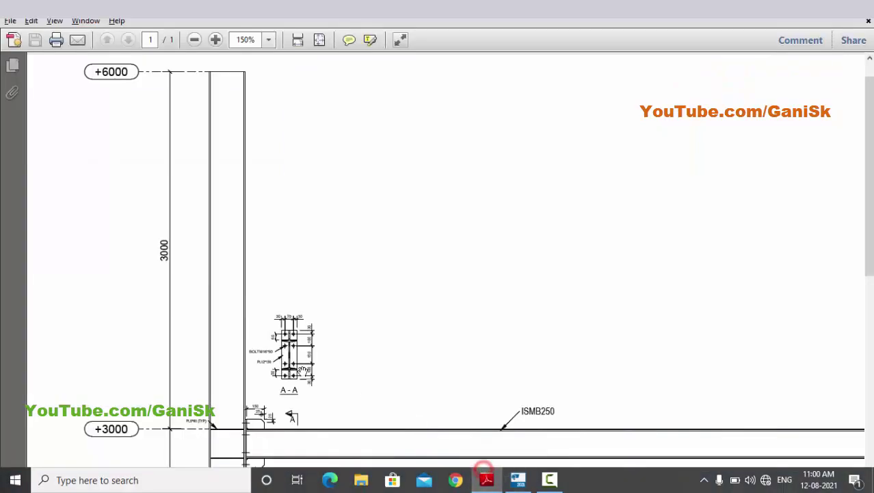
{"action": "scroll", "coordinate": [276, 309], "scroll_direction": "down", "scroll_amount": 5}
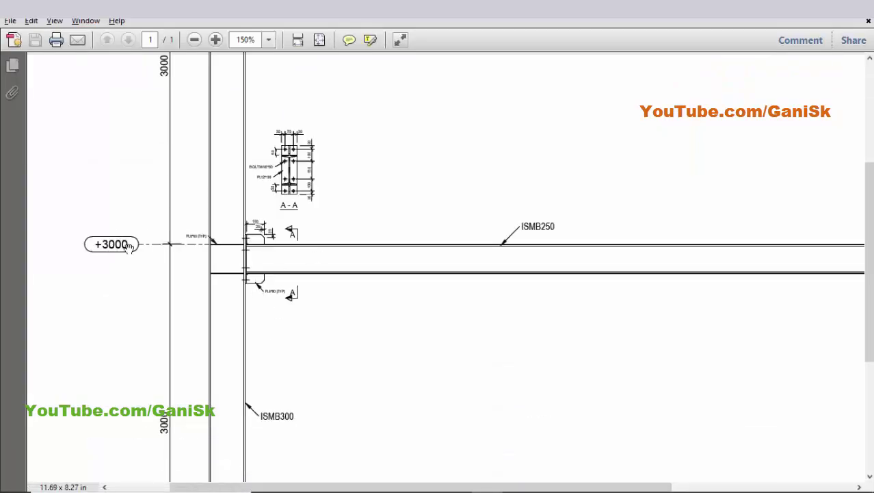
{"action": "key", "text": "alt+Tab"}
{"action": "middle_click_drag", "start_coordinate": [307, 259], "coordinate": [269, 253]}
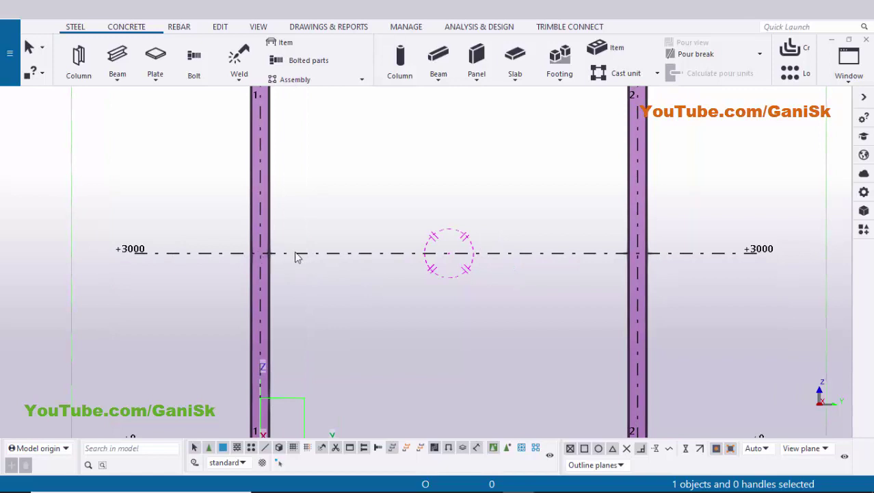
{"action": "left_click", "coordinate": [117, 57]}
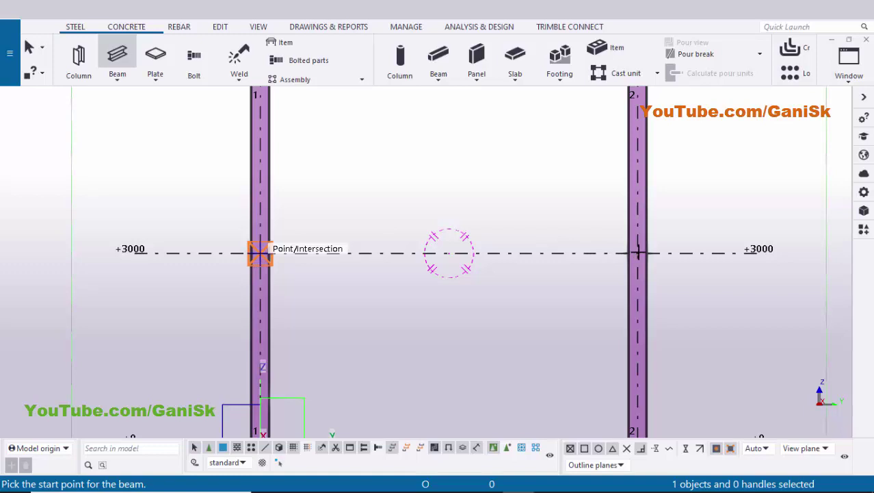
{"action": "left_click", "coordinate": [260, 253]}
{"action": "left_click", "coordinate": [638, 253]}
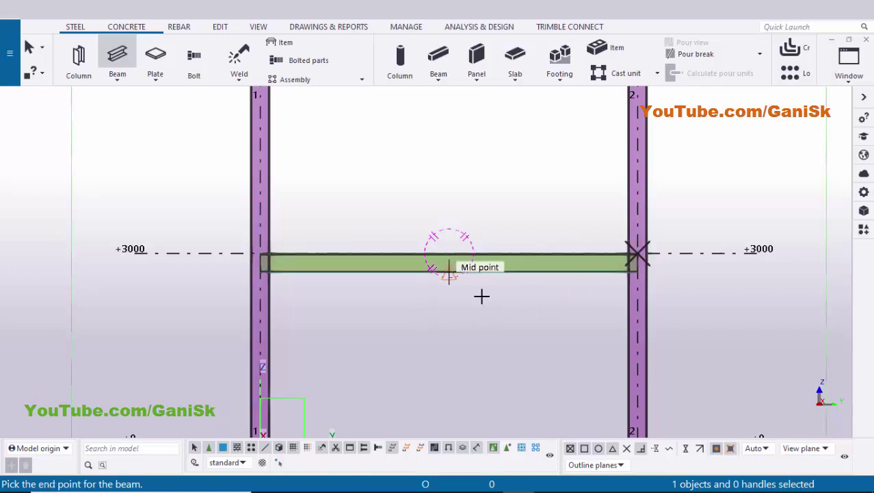
{"action": "right_click", "coordinate": [406, 140]}
{"action": "left_click", "coordinate": [426, 145]}
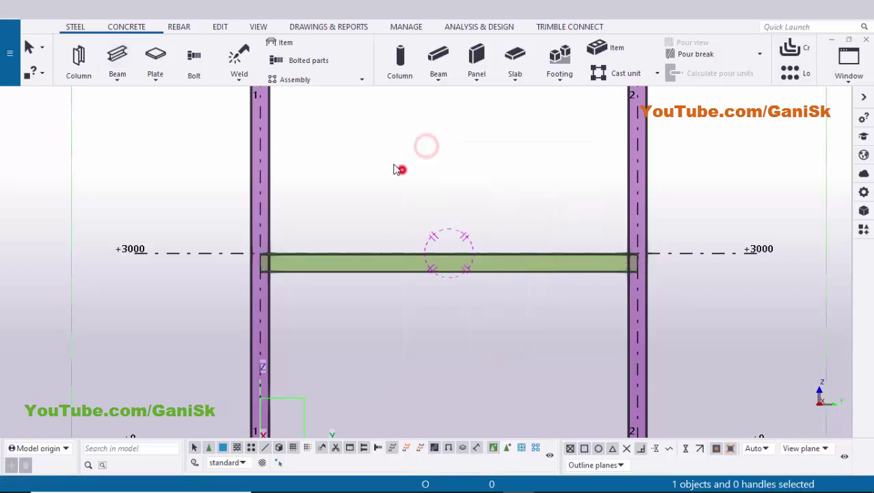
{"action": "right_click", "coordinate": [397, 168]}
{"action": "left_click", "coordinate": [465, 224]}
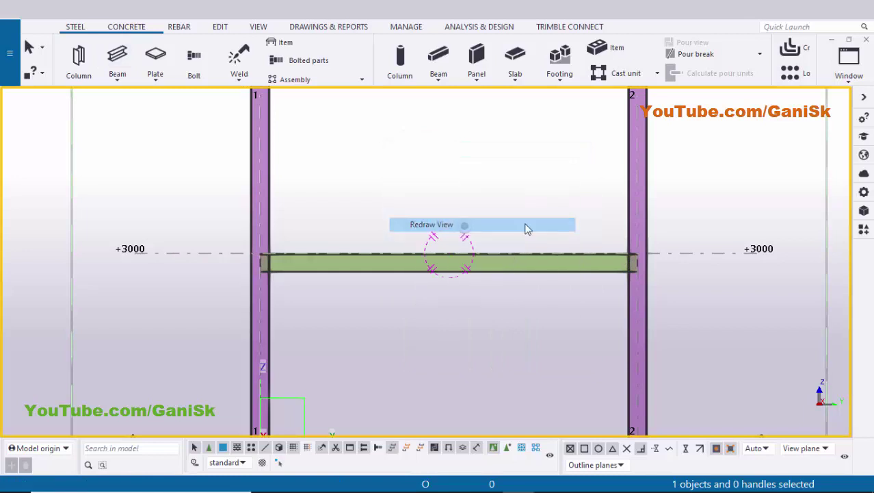
Step: Switch to the 3D view of the frame and focus on the beam's joint with the column at grid 1
{"action": "left_click", "coordinate": [855, 68]}
{"action": "left_click", "coordinate": [828, 169]}
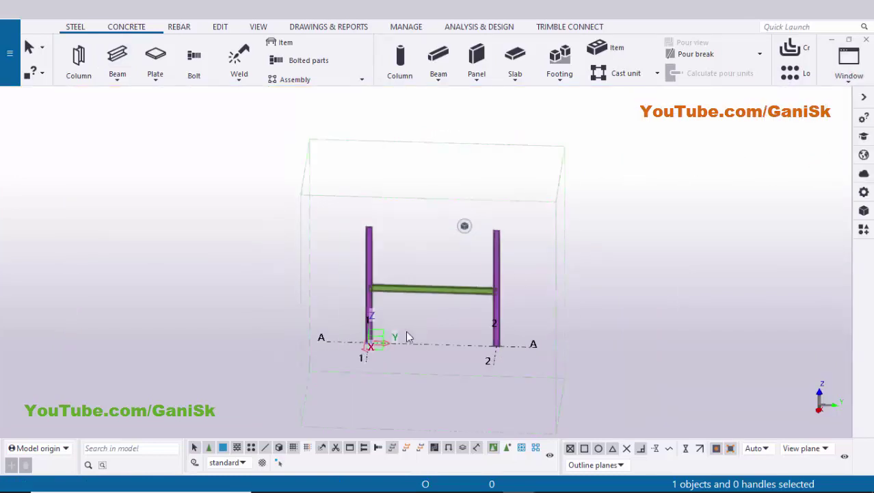
{"action": "middle_click_drag", "start_coordinate": [406, 335], "coordinate": [479, 308], "text": "ctrl"}
{"action": "scroll", "coordinate": [479, 308], "scroll_direction": "down", "scroll_amount": 1}
{"action": "scroll", "coordinate": [445, 299], "scroll_direction": "up", "scroll_amount": 5}
{"action": "scroll", "coordinate": [408, 280], "scroll_direction": "down", "scroll_amount": 1}
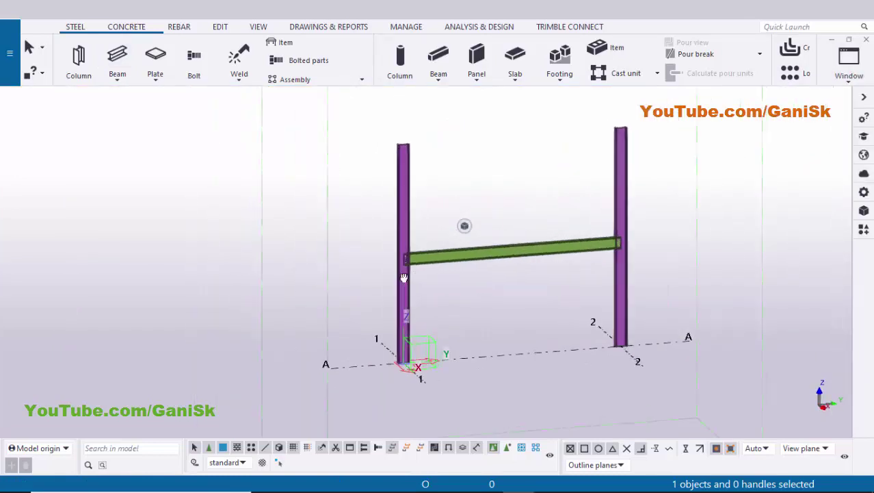
{"action": "mouse_move", "coordinate": [404, 278]}
{"action": "middle_mouse_down", "text": "ctrl"}
{"action": "mouse_move", "coordinate": [467, 275]}
{"action": "mouse_move", "coordinate": [350, 273]}
{"action": "mouse_move", "coordinate": [403, 266]}
{"action": "middle_mouse_up", "text": "ctrl"}
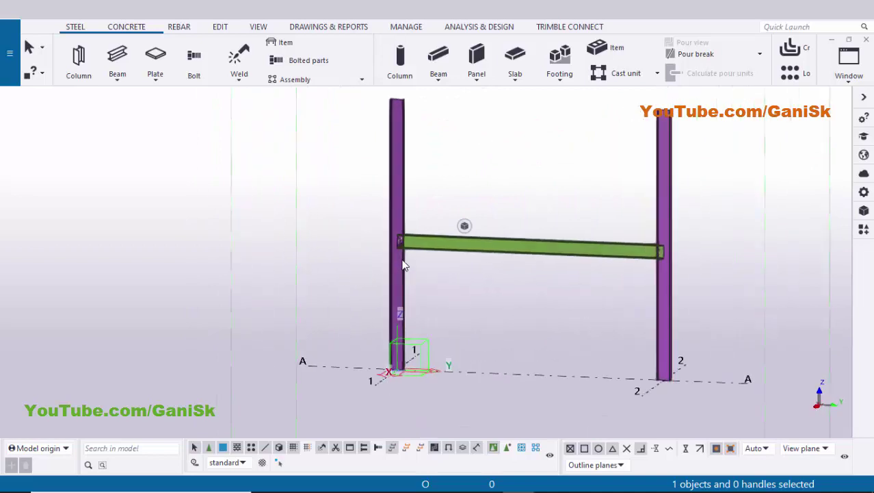
{"action": "scroll", "coordinate": [404, 265], "scroll_direction": "up", "scroll_amount": 5}
Step: Examine the beam-to-column connection detail and section A-A in the PDF drawing
{"action": "mouse_move", "coordinate": [540, 486]}
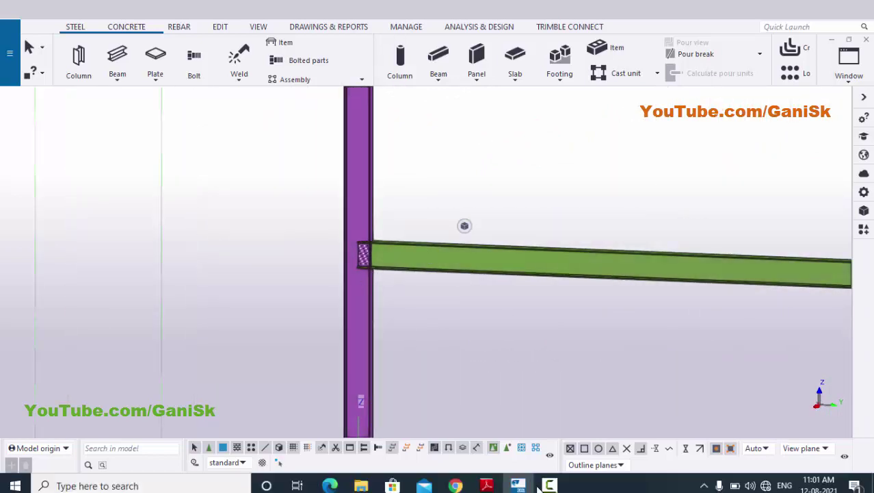
{"action": "left_click", "coordinate": [487, 485]}
{"action": "scroll", "coordinate": [230, 304], "scroll_direction": "up", "scroll_amount": 2, "text": "ctrl"}
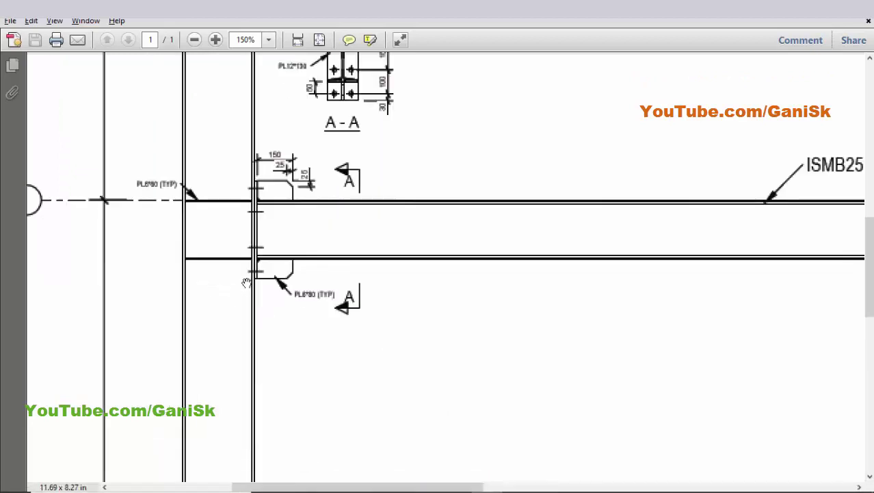
{"action": "scroll", "coordinate": [309, 191], "scroll_direction": "up", "scroll_amount": 2, "text": "ctrl"}
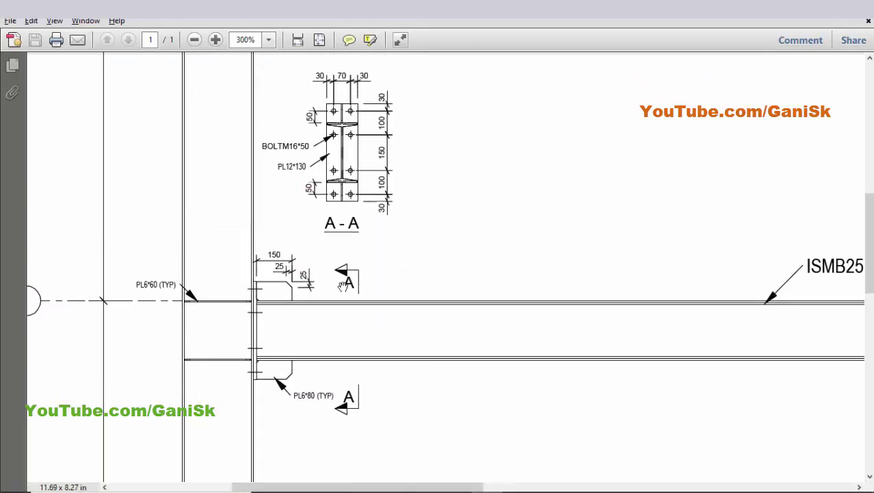
{"action": "key", "text": "alt+Tab"}
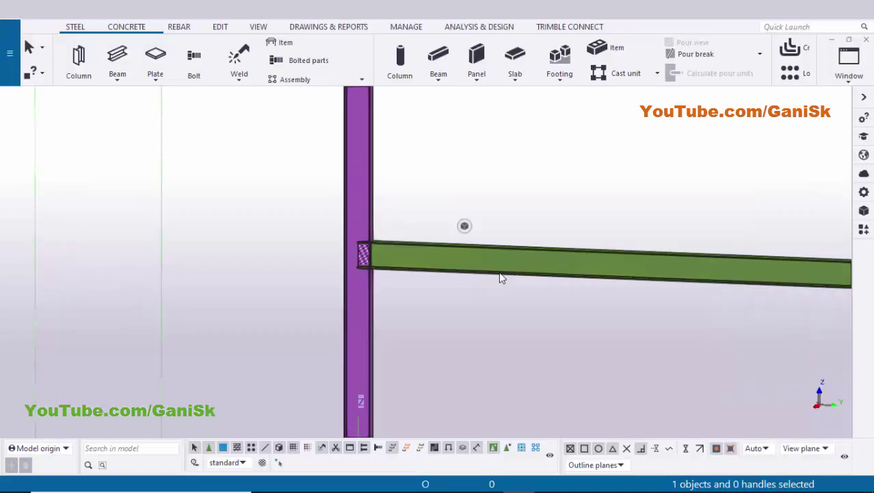
Step: Find component 144 in the component catalog and apply End plate (144) with the grid 1 column as main part and the beam as secondary
{"action": "key", "text": "ctrl+f"}
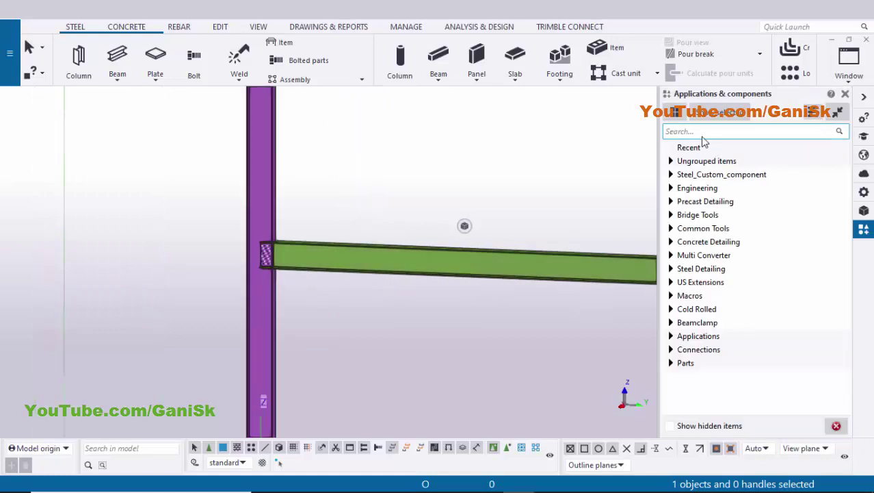
{"action": "type", "text": "44"}
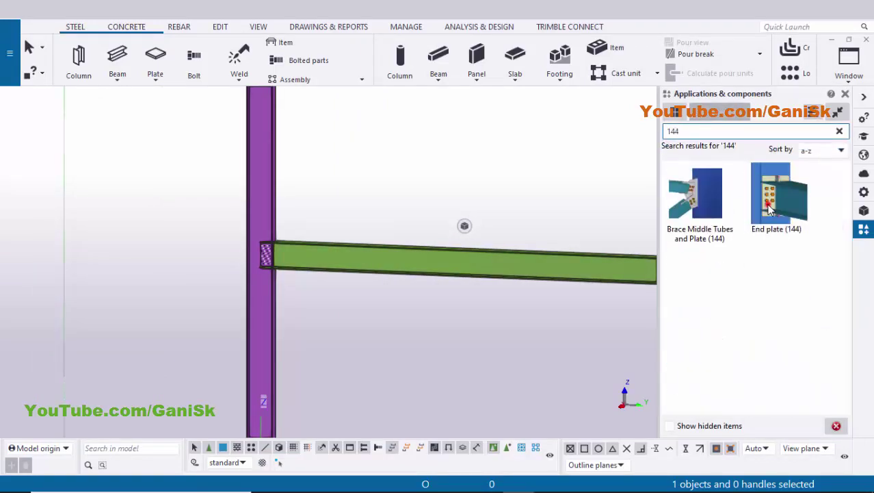
{"action": "left_click", "coordinate": [769, 209]}
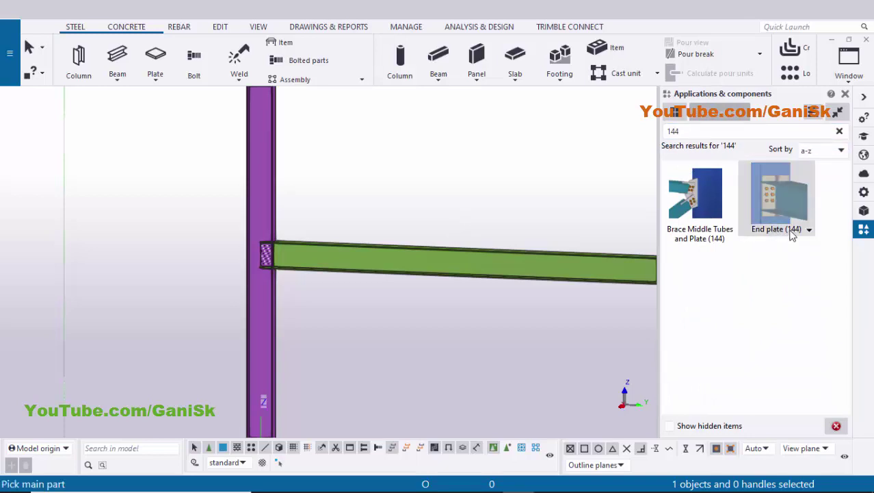
{"action": "left_click", "coordinate": [257, 309]}
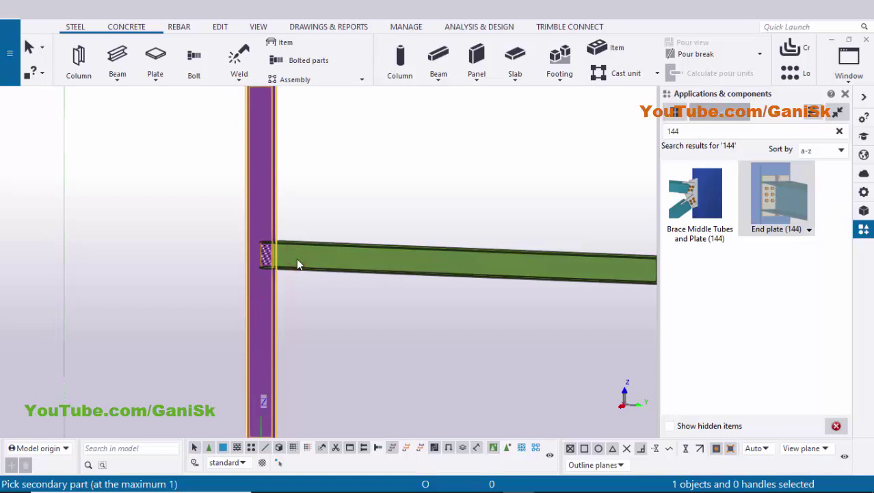
{"action": "left_click", "coordinate": [297, 258]}
{"action": "right_click", "coordinate": [342, 141]}
{"action": "left_click", "coordinate": [379, 150]}
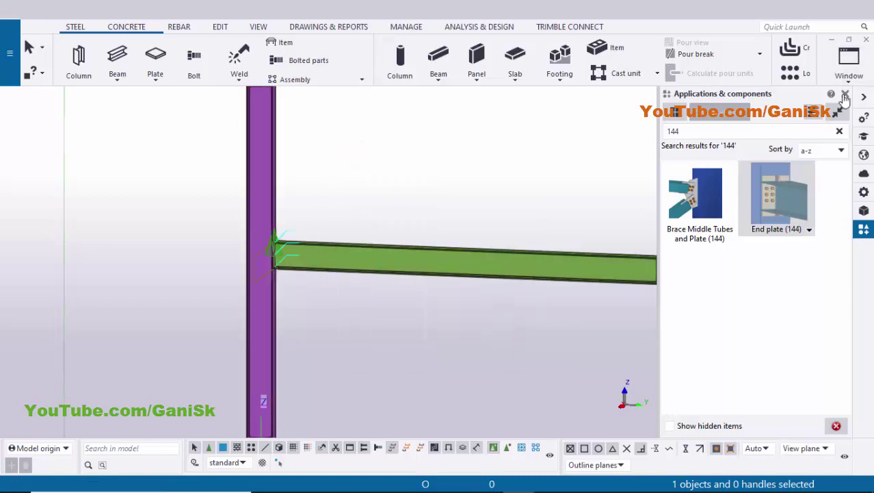
{"action": "left_click", "coordinate": [846, 94]}
Step: Redraw the 3D view and set its rotation point at the new end plate connection
{"action": "scroll", "coordinate": [376, 277], "scroll_direction": "up", "scroll_amount": 4}
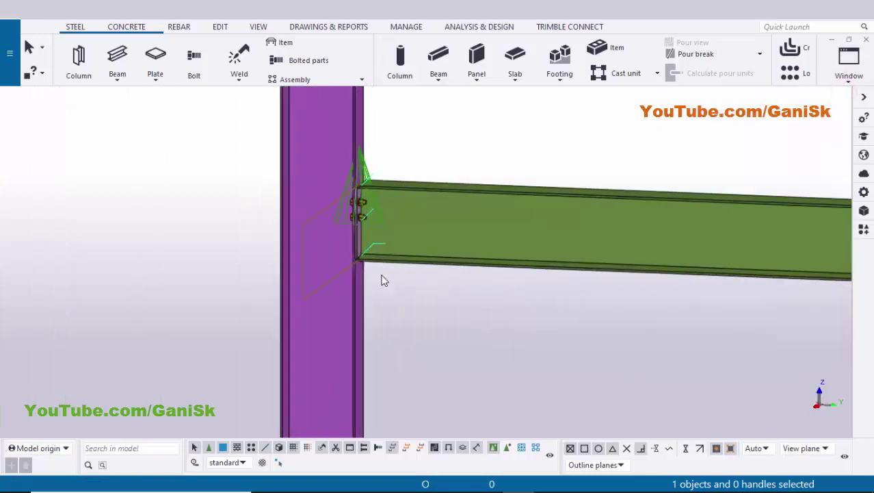
{"action": "left_click", "coordinate": [448, 329]}
{"action": "right_click", "coordinate": [431, 303]}
{"action": "left_click", "coordinate": [465, 371]}
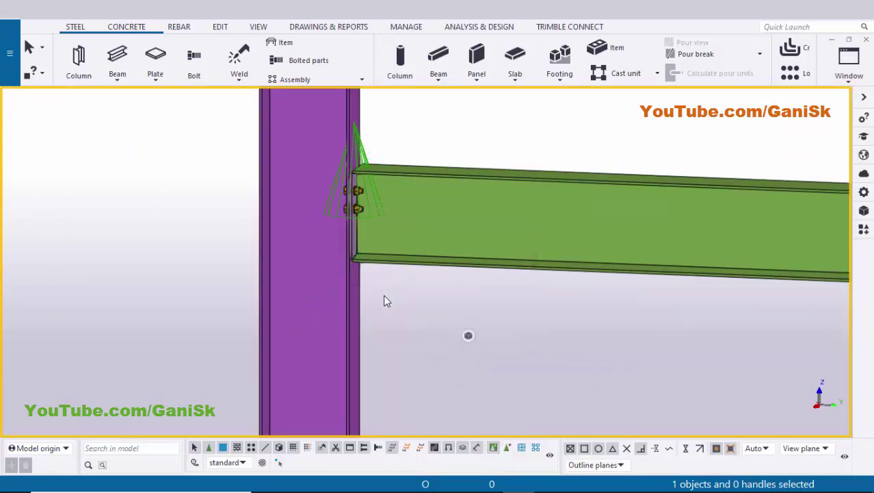
{"action": "key", "text": "v"}
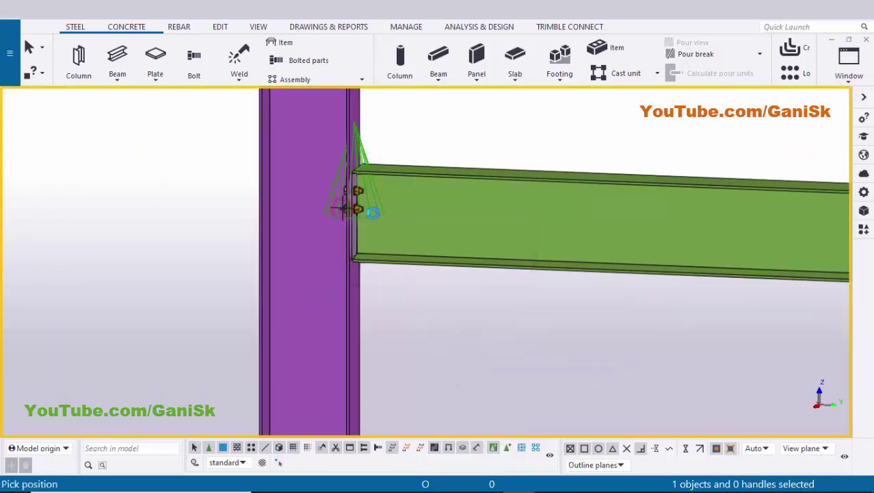
{"action": "left_click", "coordinate": [397, 218]}
{"action": "middle_click_drag", "start_coordinate": [387, 222], "coordinate": [361, 225], "text": "ctrl"}
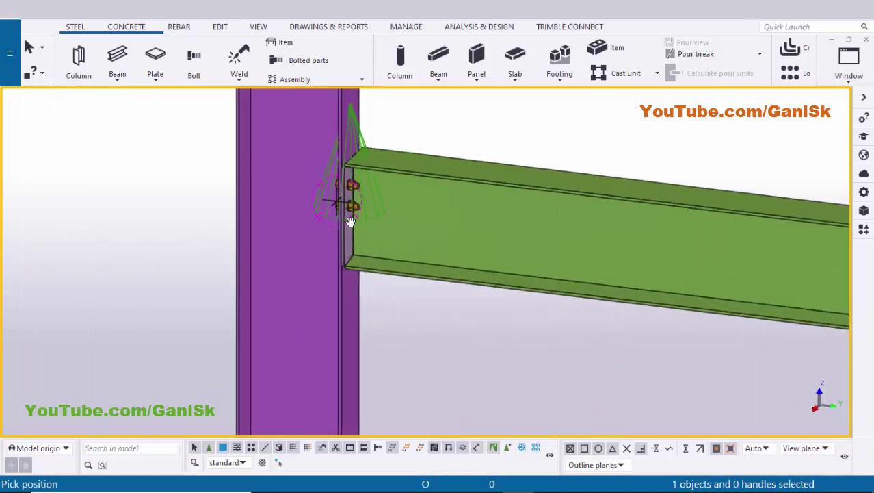
Step: Compare the connection with the PDF detail and switch the model parts to the transparent representation
{"action": "left_click", "coordinate": [487, 479]}
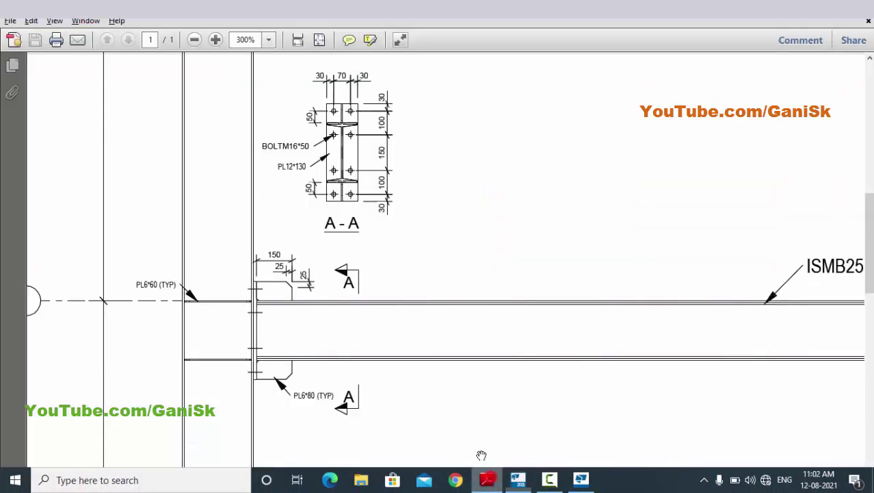
{"action": "key", "text": "alt+Tab"}
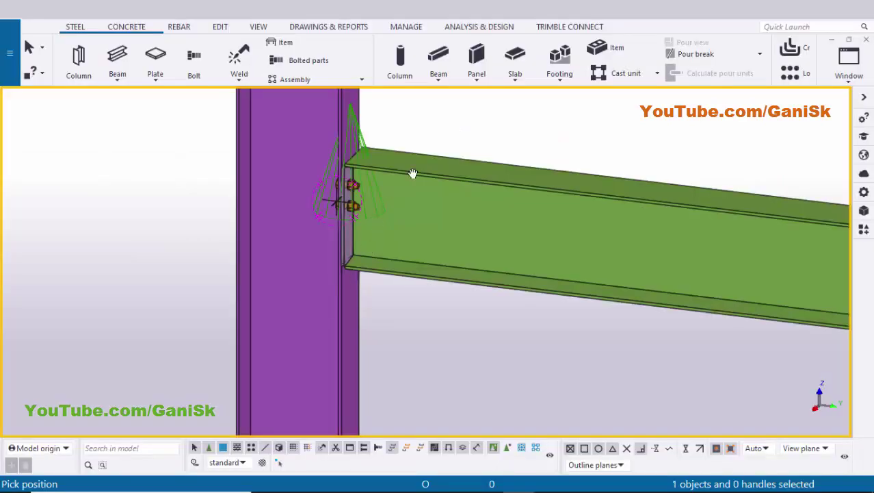
{"action": "scroll", "coordinate": [346, 240], "scroll_direction": "up", "scroll_amount": 3}
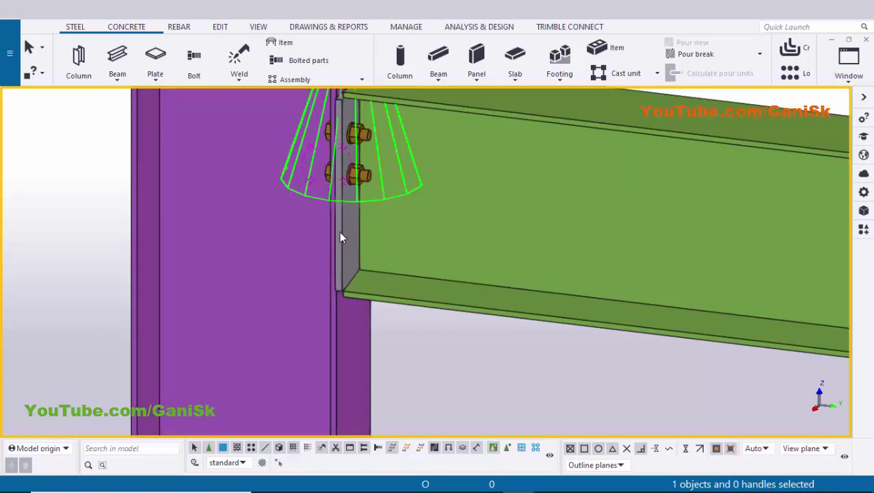
{"action": "key", "text": "ctrl+2"}
{"action": "mouse_move", "coordinate": [348, 242]}
{"action": "middle_mouse_down", "text": "ctrl"}
{"action": "mouse_move", "coordinate": [360, 253]}
{"action": "mouse_move", "coordinate": [442, 249]}
{"action": "middle_mouse_up", "text": "ctrl"}
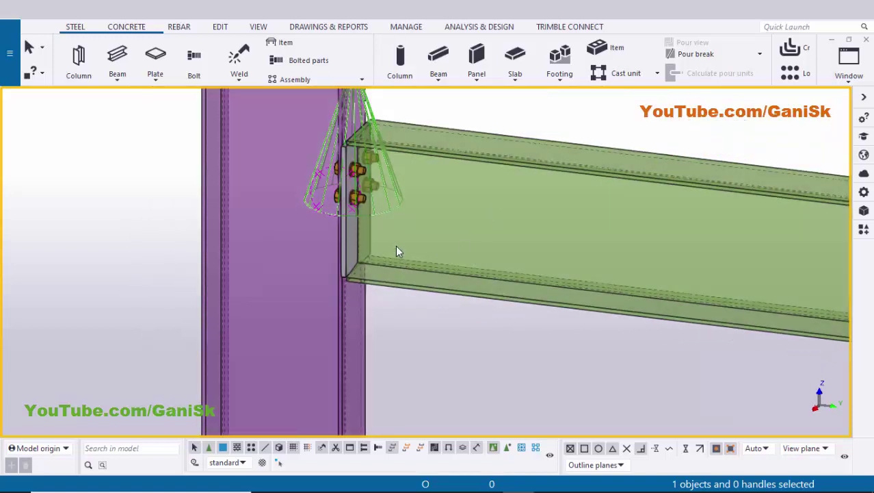
{"action": "scroll", "coordinate": [375, 275], "scroll_direction": "up", "scroll_amount": 3}
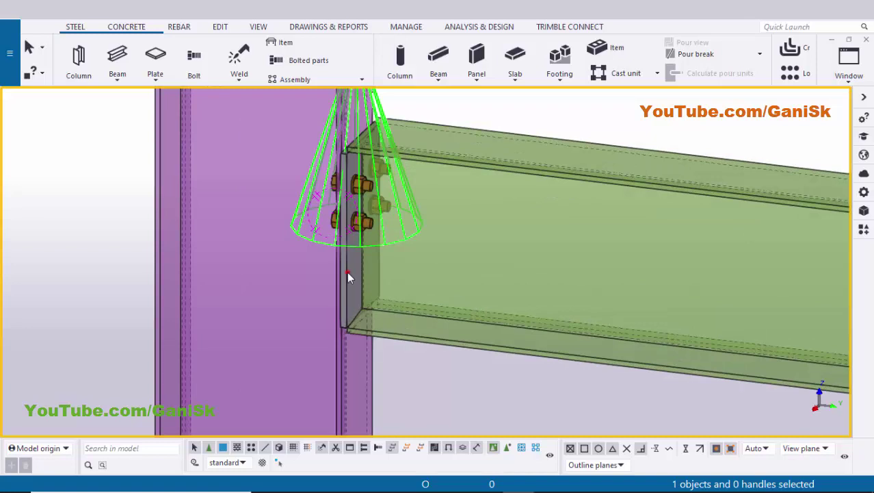
Step: Open the end plate connection's properties and set the end plate thickness to 12, following PL12*130 in the drawing
{"action": "double_click", "coordinate": [347, 272]}
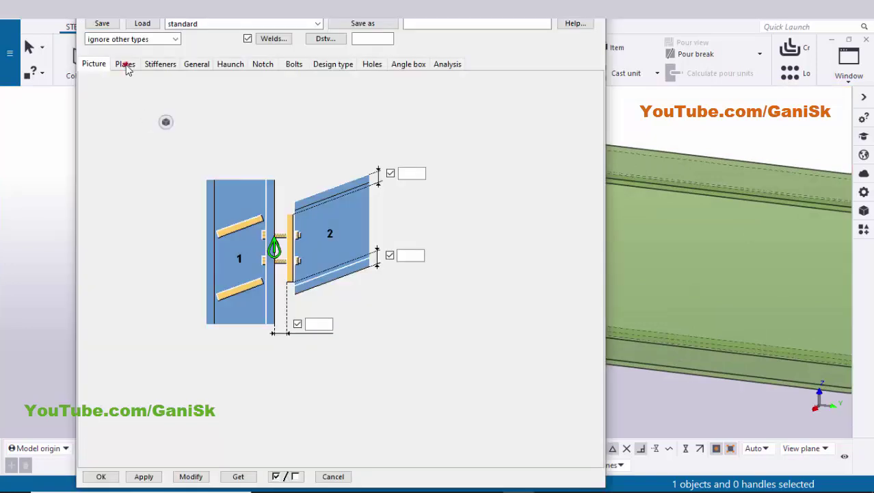
{"action": "left_click", "coordinate": [126, 64]}
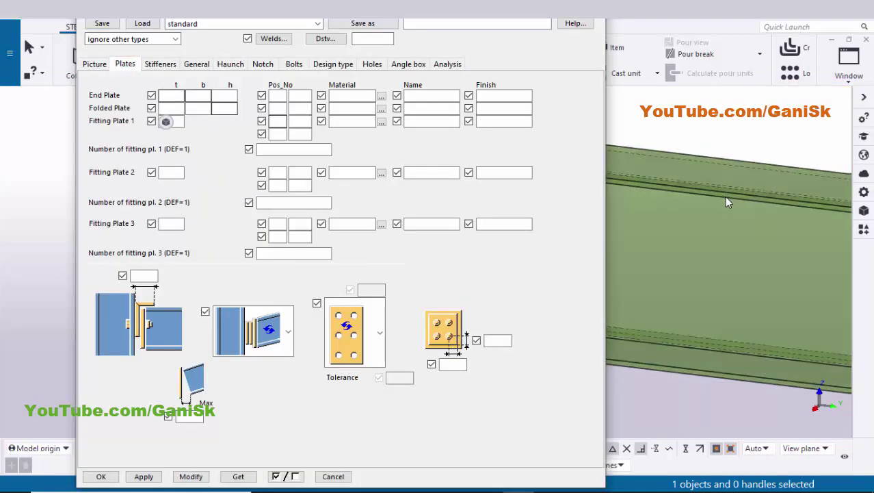
{"action": "scroll", "coordinate": [722, 218], "scroll_direction": "down", "scroll_amount": 5}
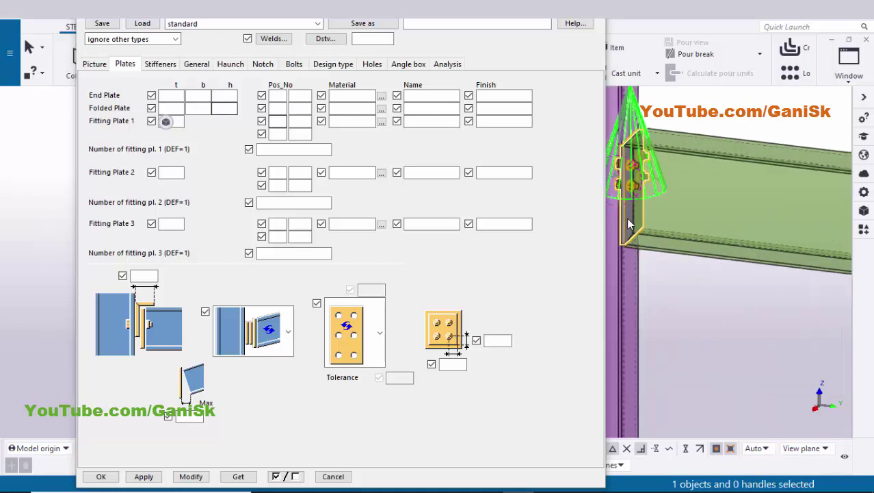
{"action": "scroll", "coordinate": [629, 224], "scroll_direction": "up", "scroll_amount": 3}
{"action": "left_click", "coordinate": [490, 482]}
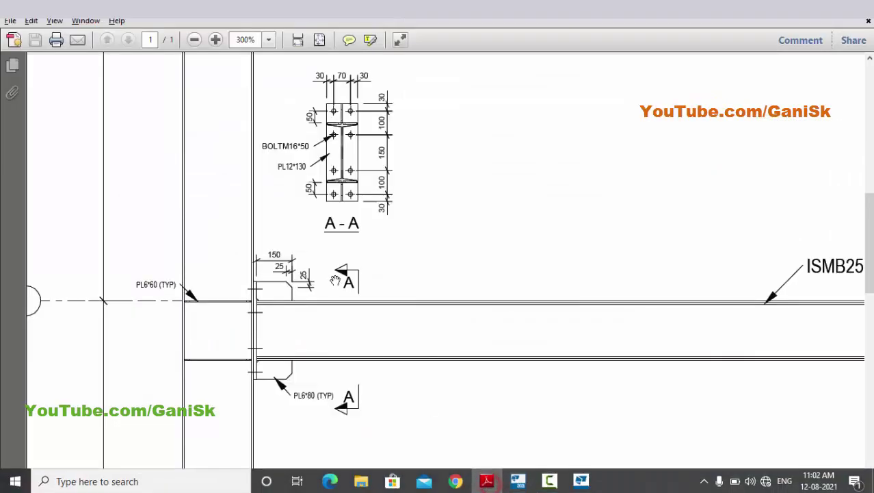
{"action": "scroll", "coordinate": [313, 152], "scroll_direction": "up", "scroll_amount": 3, "text": "ctrl"}
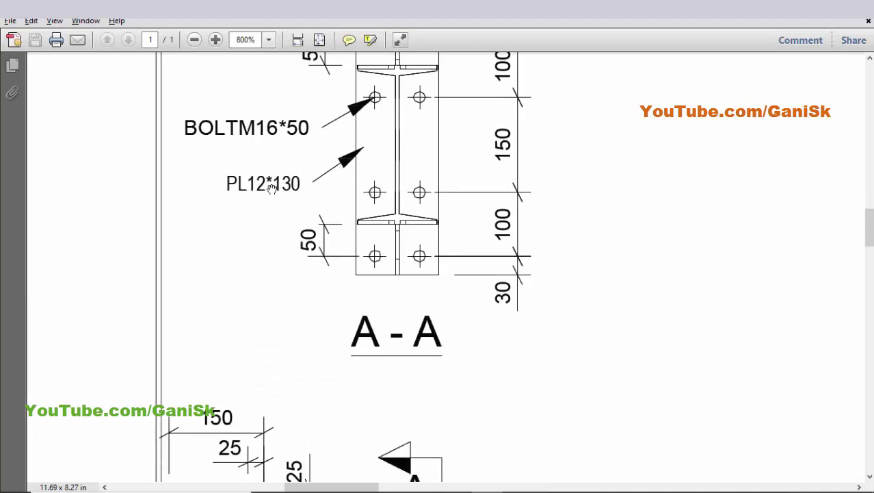
{"action": "key", "text": "alt+Tab"}
{"action": "left_click", "coordinate": [175, 95]}
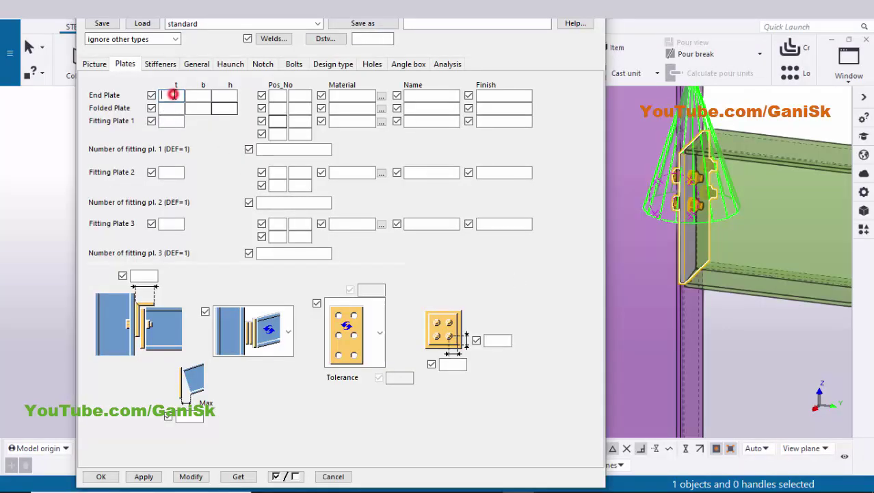
{"action": "type", "text": "12"}
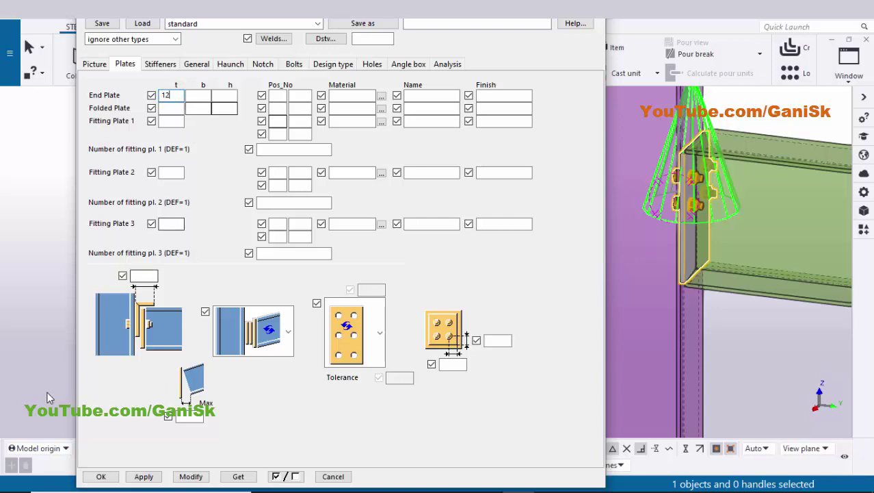
Step: Apply the 12 mm end plate thickness to the selected connection and inspect the updated plate in the model
{"action": "left_click", "coordinate": [189, 476]}
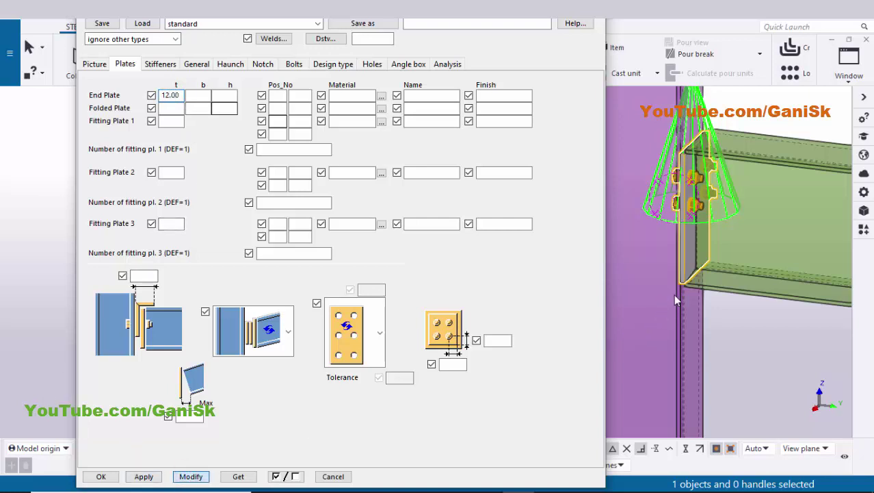
{"action": "scroll", "coordinate": [685, 244], "scroll_direction": "up", "scroll_amount": 2}
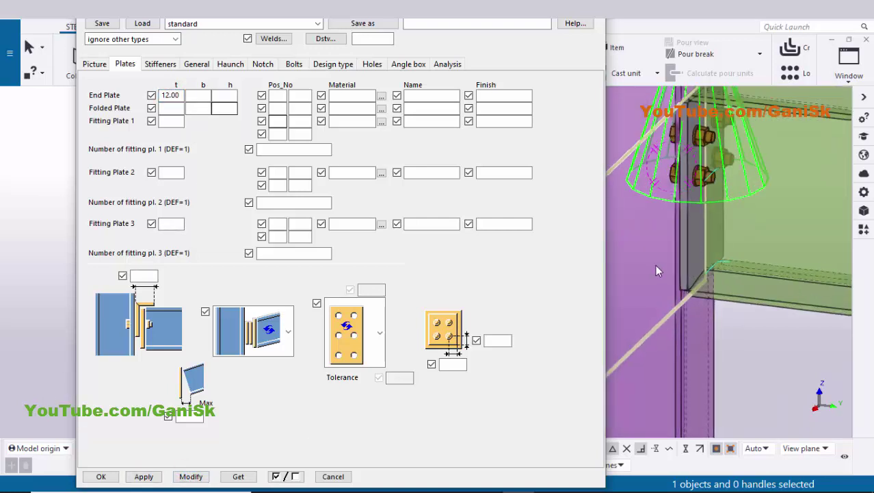
{"action": "middle_click_drag", "start_coordinate": [699, 219], "coordinate": [682, 236], "text": "ctrl"}
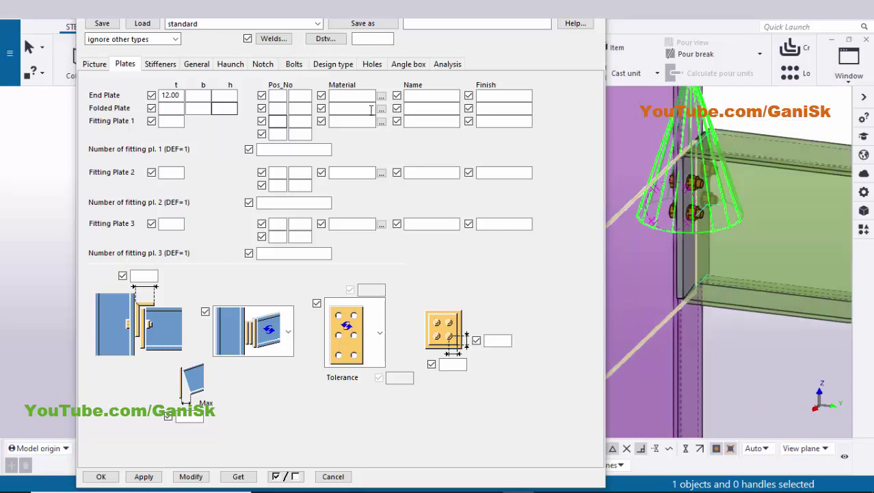
Step: Set the connection's bolt size to 16 and bolt tolerance to 2, and apply the change to the model
{"action": "left_click", "coordinate": [296, 64]}
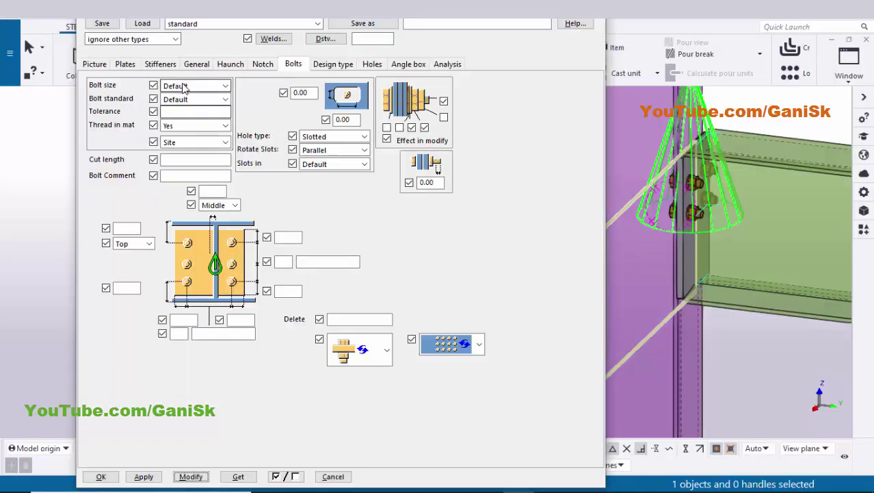
{"action": "left_click", "coordinate": [184, 85]}
{"action": "left_click", "coordinate": [180, 130]}
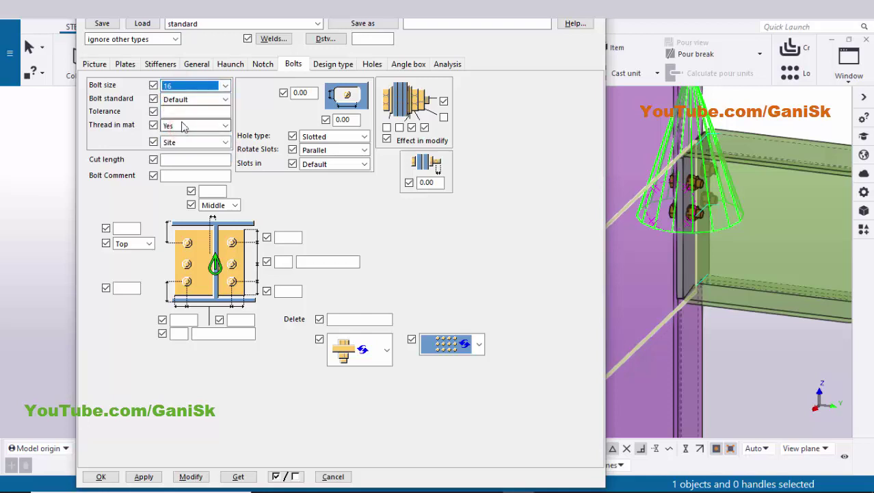
{"action": "left_click", "coordinate": [183, 112]}
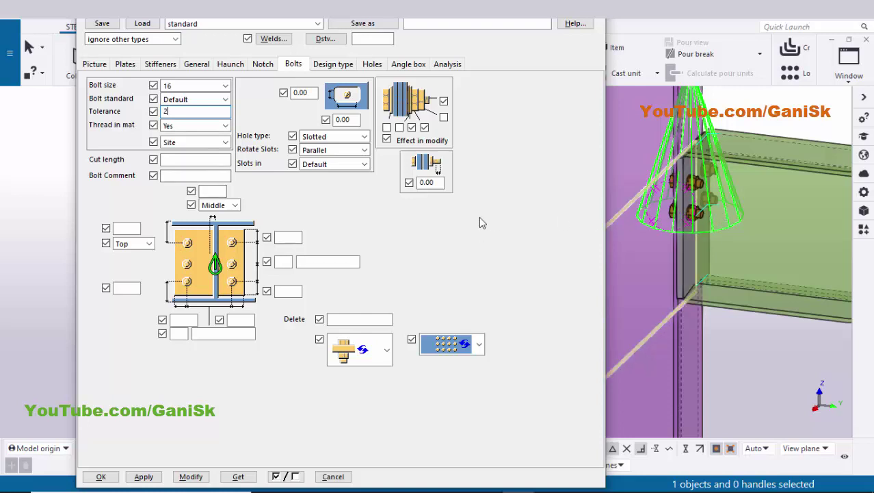
{"action": "left_click", "coordinate": [193, 475]}
{"action": "scroll", "coordinate": [706, 198], "scroll_direction": "up", "scroll_amount": 3}
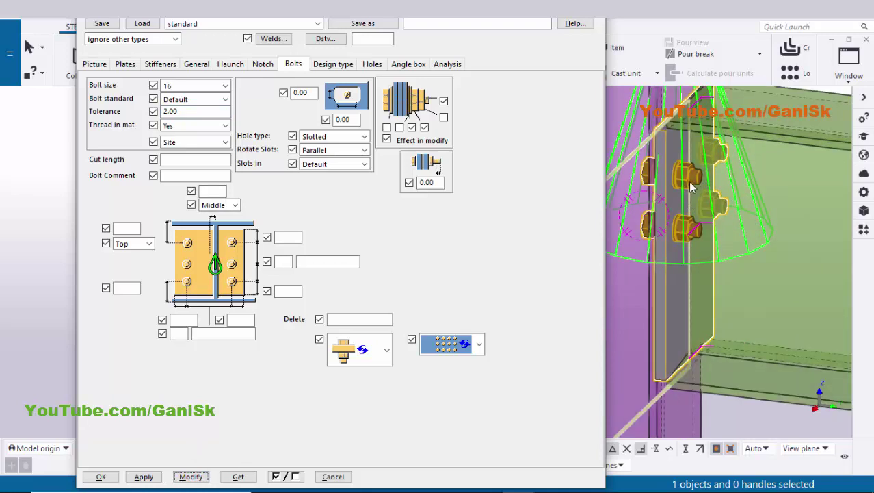
{"action": "middle_click_drag", "start_coordinate": [689, 181], "coordinate": [716, 198], "text": "ctrl"}
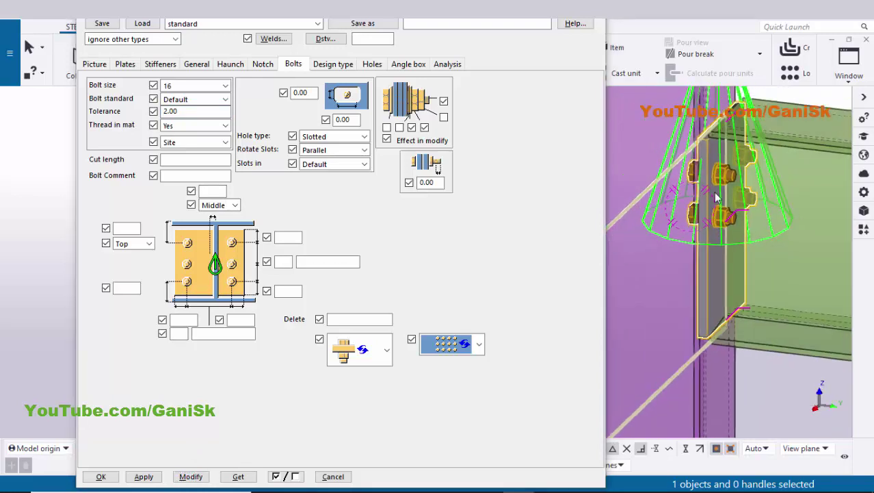
Step: Check section A-A in the PDF drawing and set the bolt group's vertical position reference to Middle
{"action": "key", "text": "alt+Tab"}
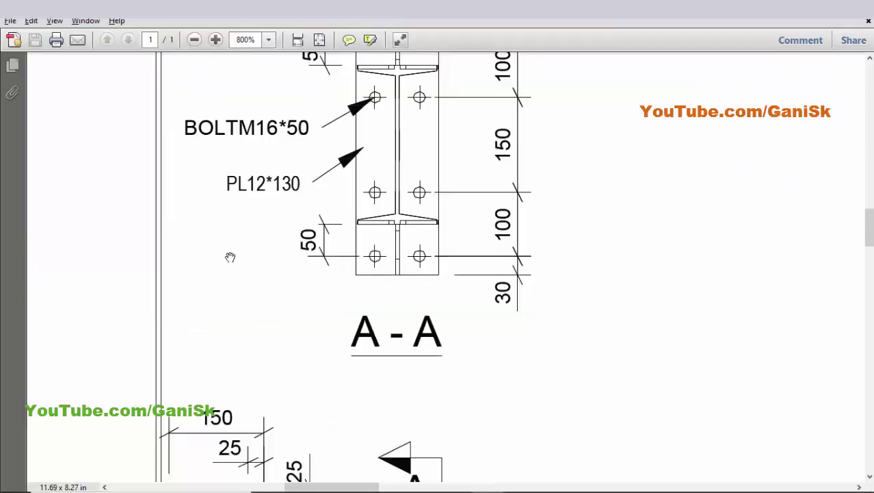
{"action": "scroll", "coordinate": [321, 228], "scroll_direction": "up", "scroll_amount": 3}
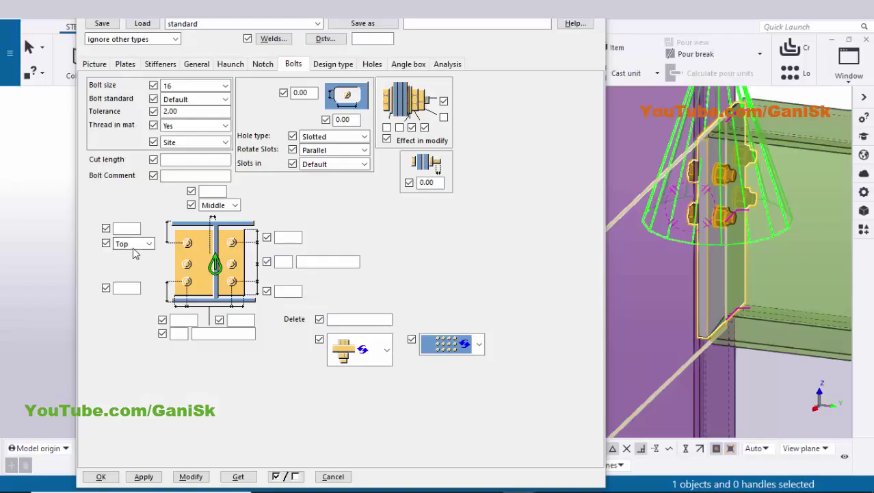
{"action": "left_click", "coordinate": [132, 245]}
{"action": "left_click", "coordinate": [130, 284]}
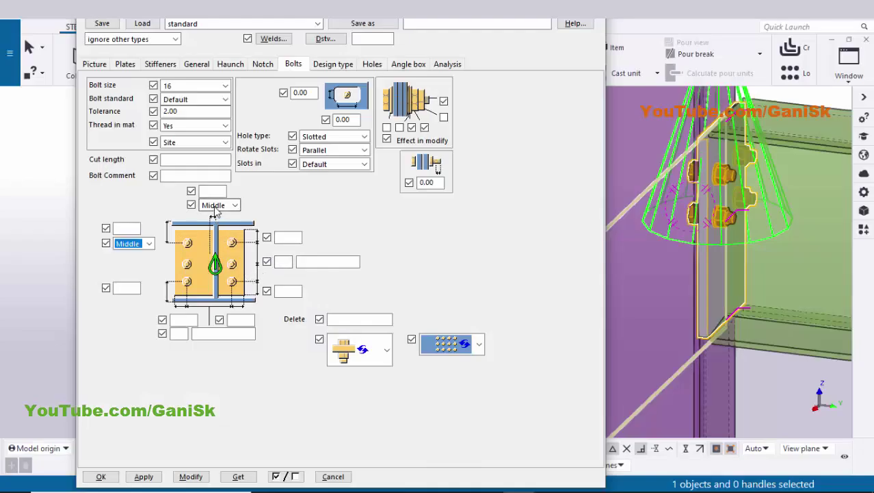
Step: Set the top and bottom bolt edge distances of the end plate to 30, following the PDF drawing
{"action": "key", "text": "alt+Tab"}
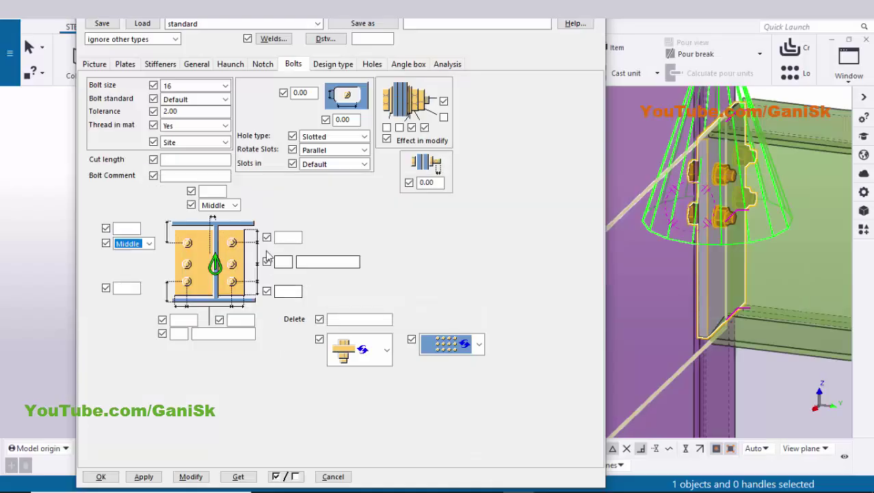
{"action": "left_click", "coordinate": [287, 236]}
{"action": "type", "text": "30"}
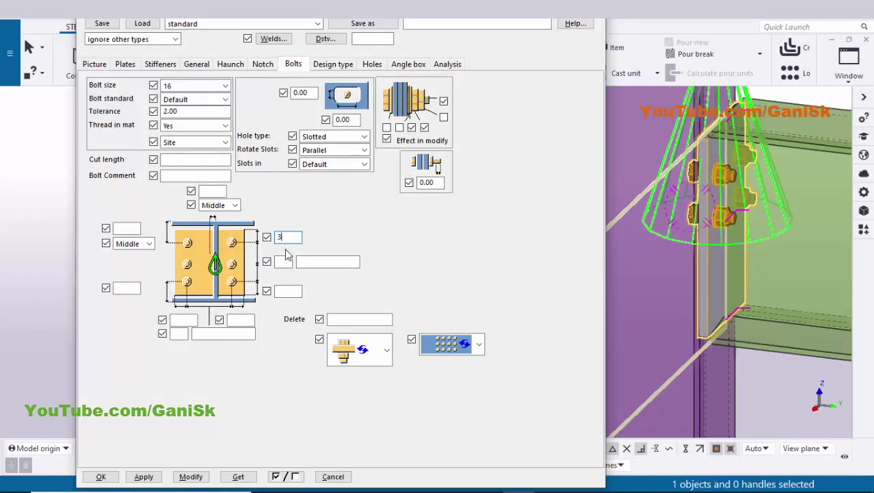
{"action": "left_click", "coordinate": [283, 291]}
{"action": "type", "text": "30"}
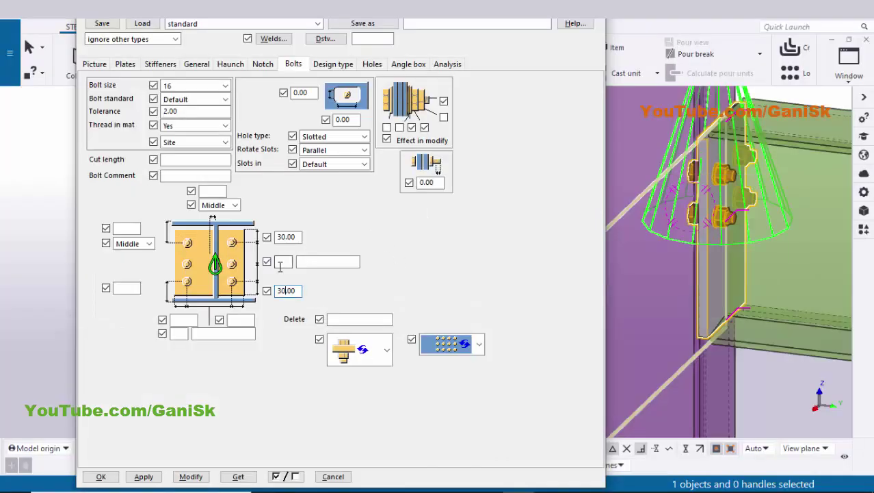
Step: Set four bolt rows with vertical spacings of 100, 150 and 100, apply them and inspect the extended end plate
{"action": "left_click", "coordinate": [283, 263]}
{"action": "type", "text": "4"}
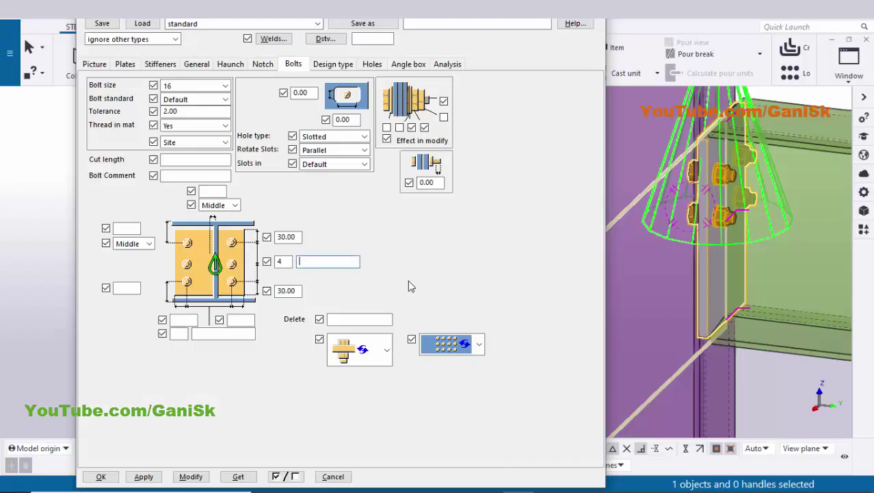
{"action": "left_click", "coordinate": [333, 261]}
{"action": "type", "text": "100.00 150.00 100."}
{"action": "left_click", "coordinate": [191, 476]}
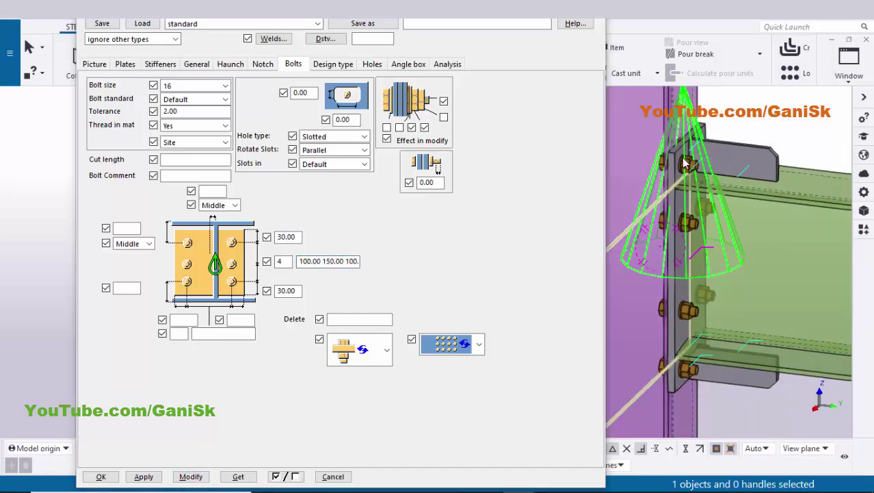
{"action": "scroll", "coordinate": [685, 147], "scroll_direction": "up", "scroll_amount": 2}
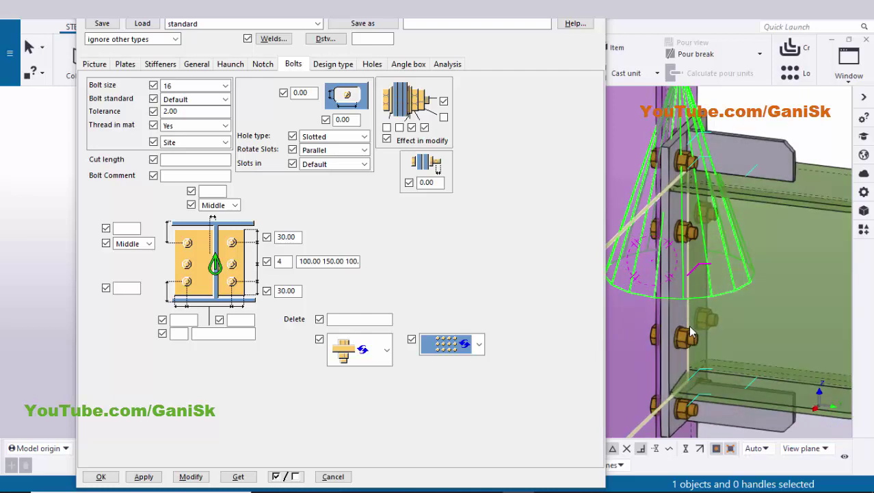
{"action": "middle_click_drag", "start_coordinate": [691, 273], "coordinate": [691, 200]}
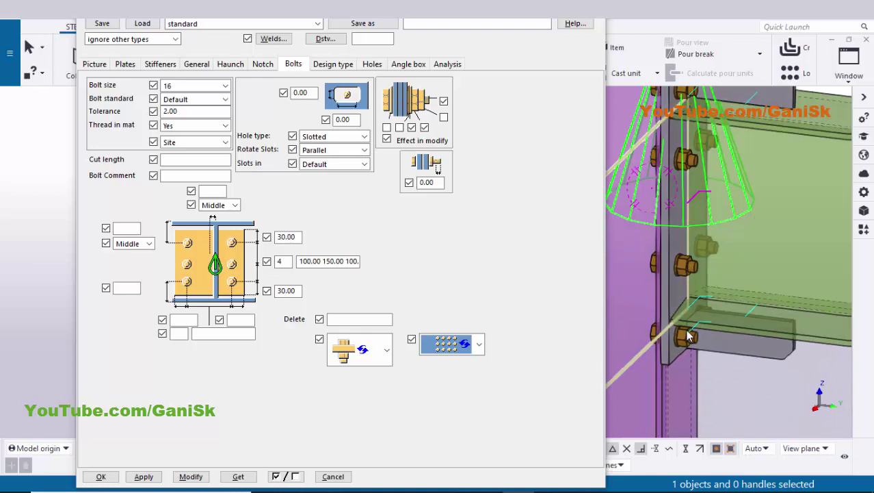
{"action": "scroll", "coordinate": [696, 331], "scroll_direction": "down", "scroll_amount": 3}
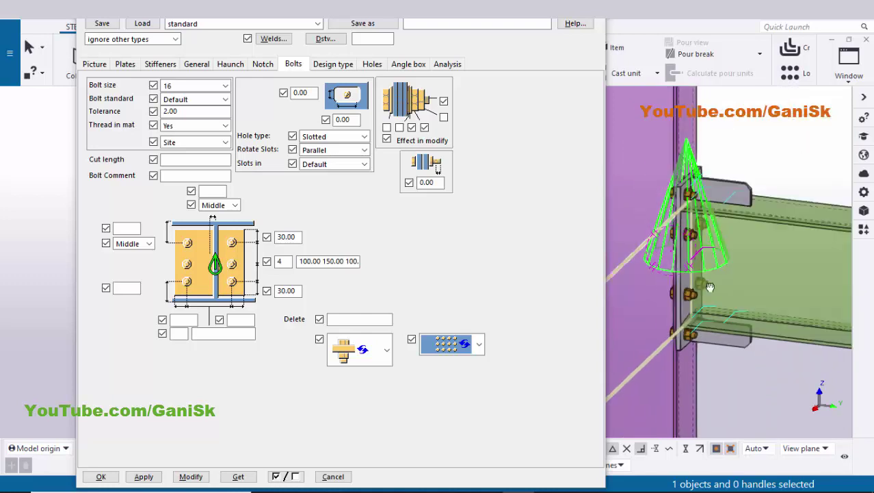
{"action": "middle_click_drag", "start_coordinate": [709, 287], "coordinate": [679, 222], "text": "ctrl"}
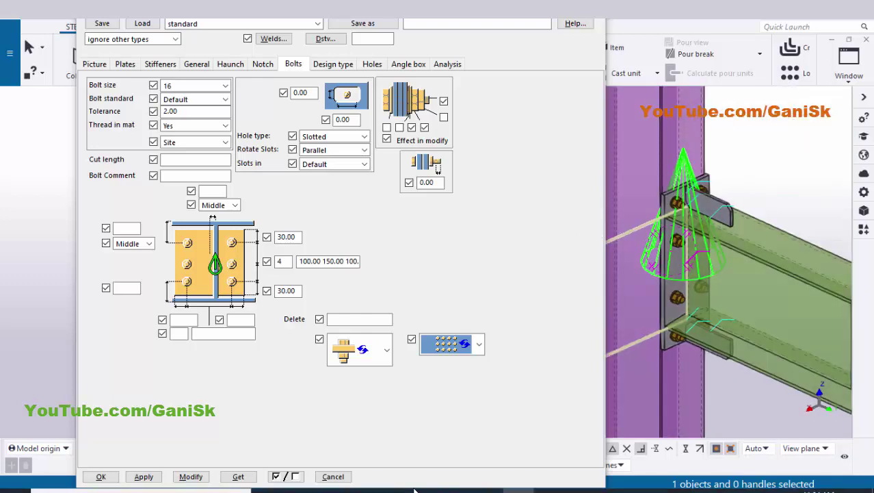
Step: Check the horizontal bolt dimensions in the PDF, set both side edge distances to 30 and apply them
{"action": "left_click", "coordinate": [488, 479]}
{"action": "scroll", "coordinate": [370, 212], "scroll_direction": "up", "scroll_amount": 5}
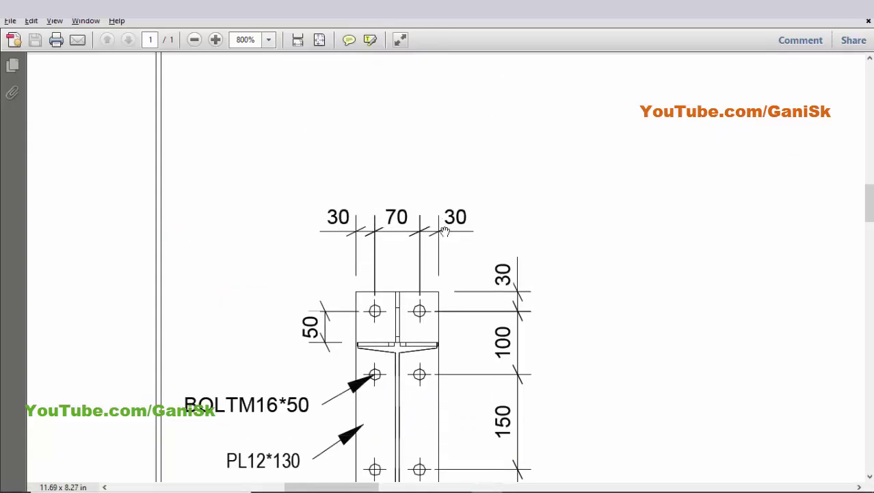
{"action": "key", "text": "alt+Tab"}
{"action": "left_click", "coordinate": [183, 320]}
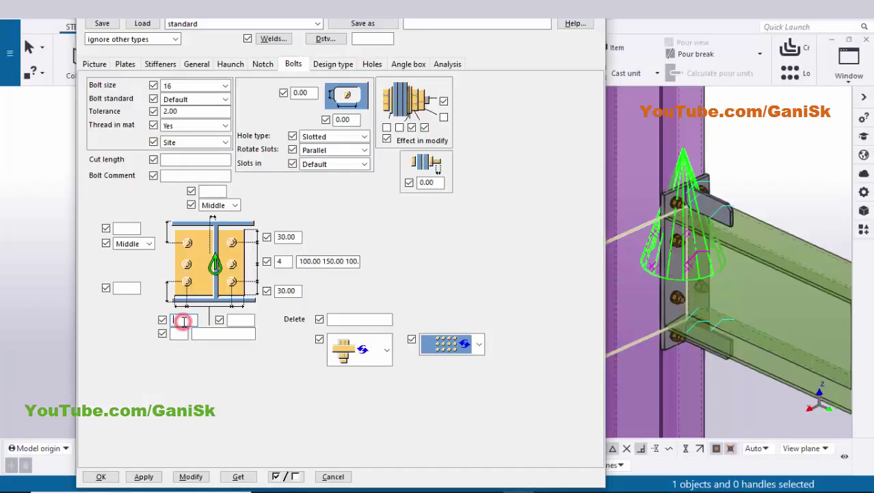
{"action": "type", "text": "30"}
{"action": "left_click", "coordinate": [237, 320]}
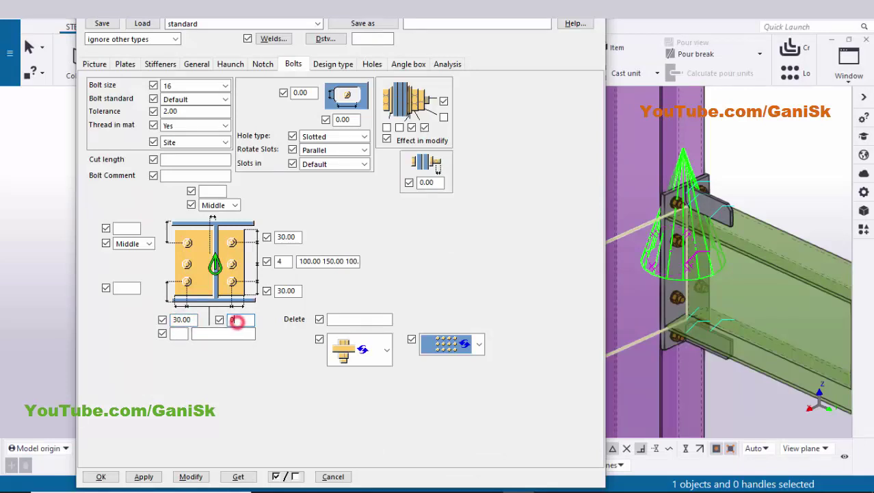
{"action": "type", "text": "0"}
{"action": "left_click", "coordinate": [190, 476]}
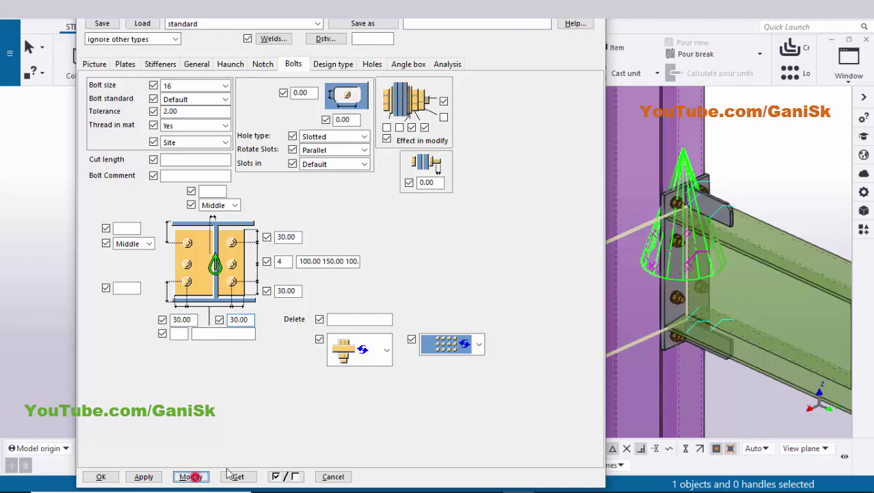
Step: Set two bolt columns with a horizontal spacing of 70, apply the change and inspect the bolts in the model
{"action": "left_click", "coordinate": [177, 335]}
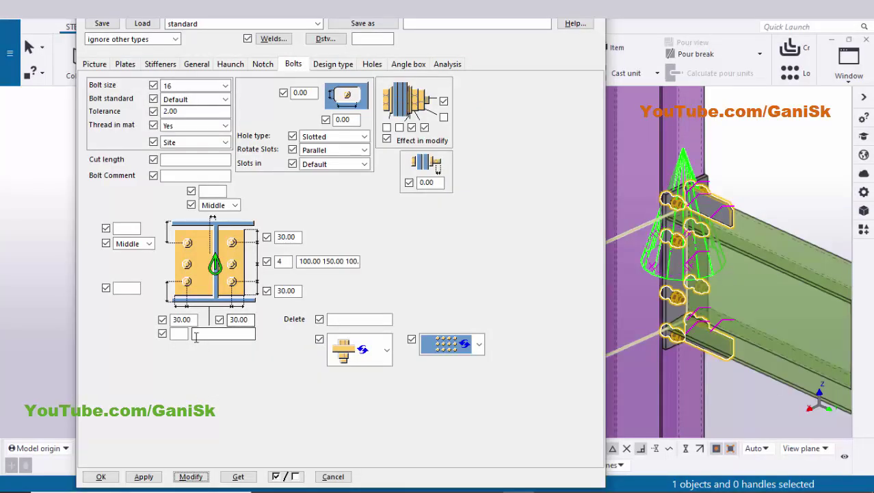
{"action": "left_click", "coordinate": [182, 334]}
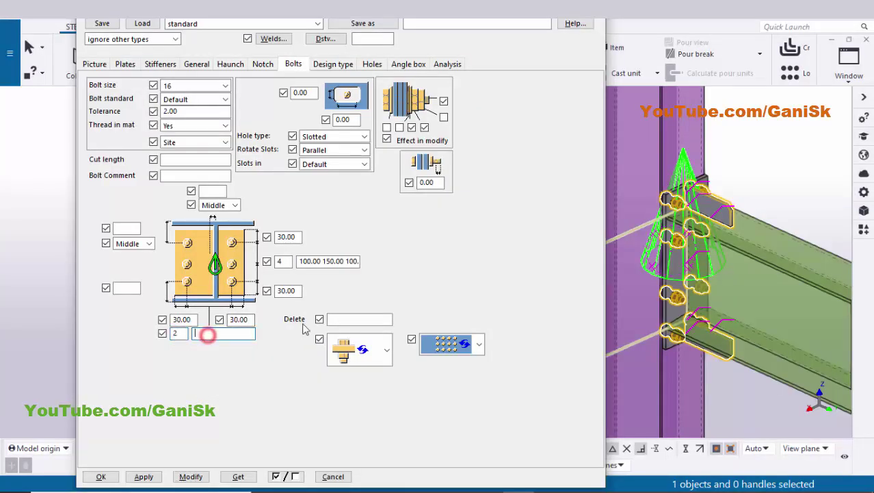
{"action": "left_click", "coordinate": [205, 335]}
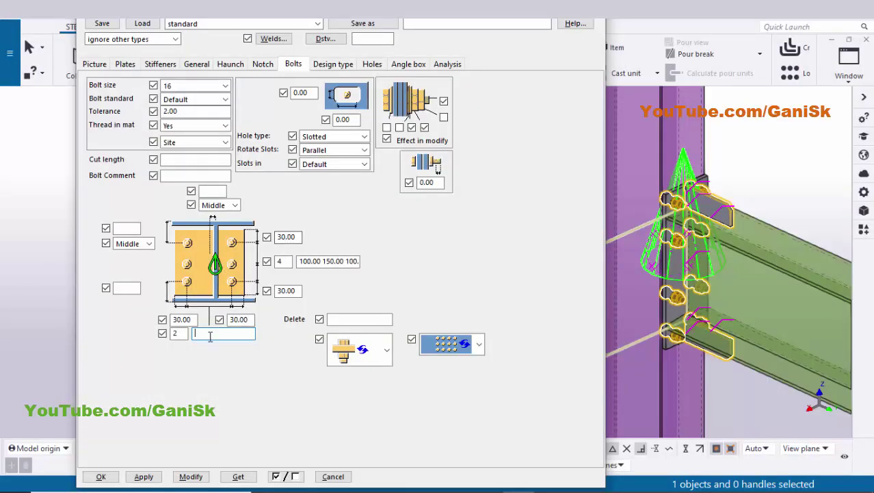
{"action": "left_click", "coordinate": [205, 335]}
{"action": "left_click", "coordinate": [190, 475]}
{"action": "scroll", "coordinate": [674, 199], "scroll_direction": "up", "scroll_amount": 5}
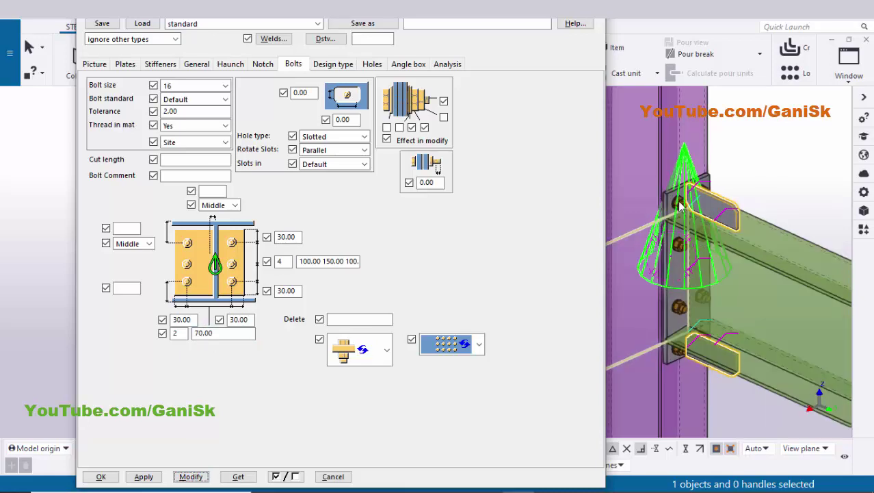
{"action": "scroll", "coordinate": [680, 183], "scroll_direction": "down", "scroll_amount": 1}
{"action": "middle_click_drag", "start_coordinate": [688, 284], "coordinate": [791, 261]}
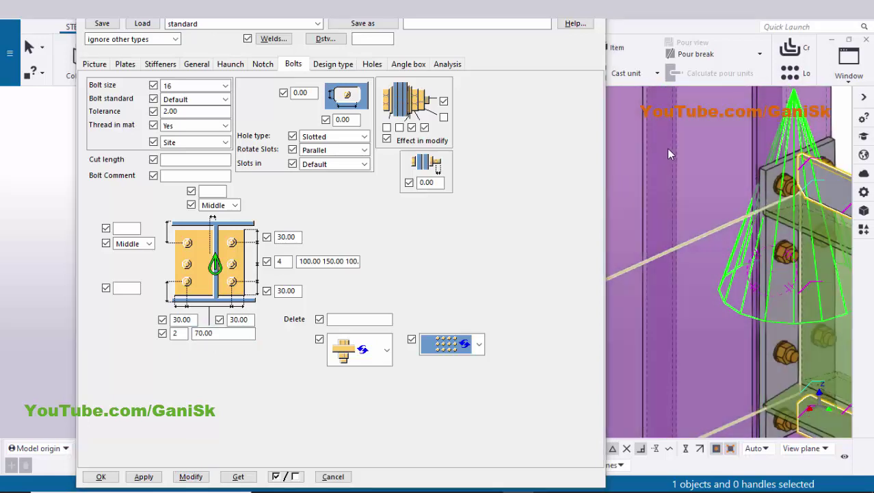
Step: Following PL6*60 in the PDF drawing, set the top and bottom near-side and far-side stiffener thicknesses to 6 and apply them
{"action": "key", "text": "alt+Tab"}
{"action": "scroll", "coordinate": [338, 234], "scroll_direction": "down", "scroll_amount": 1}
{"action": "scroll", "coordinate": [339, 236], "scroll_direction": "down", "scroll_amount": 2, "text": "ctrl"}
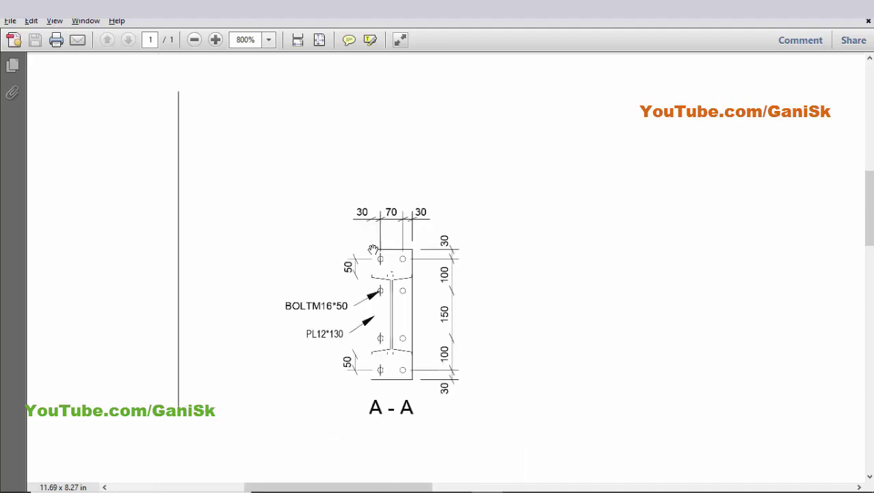
{"action": "scroll", "coordinate": [274, 294], "scroll_direction": "down", "scroll_amount": 6}
{"action": "scroll", "coordinate": [212, 351], "scroll_direction": "up", "scroll_amount": 1, "text": "ctrl"}
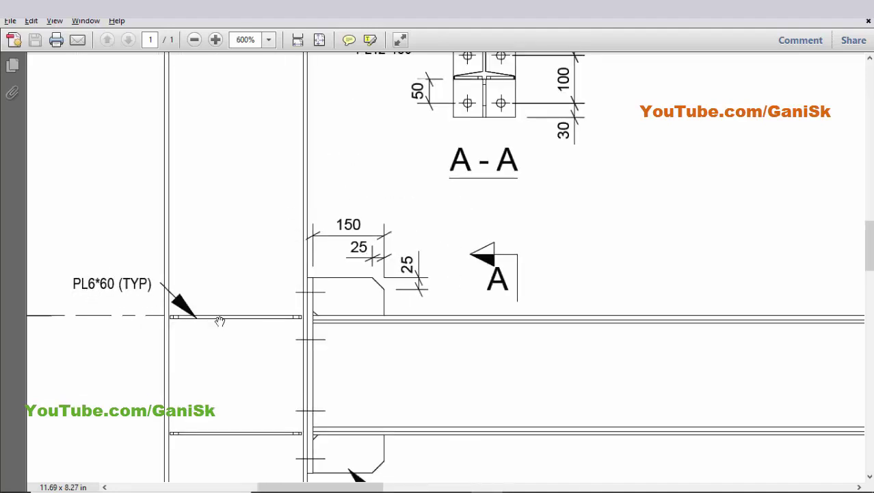
{"action": "key", "text": "alt+Tab"}
{"action": "left_click", "coordinate": [160, 64]}
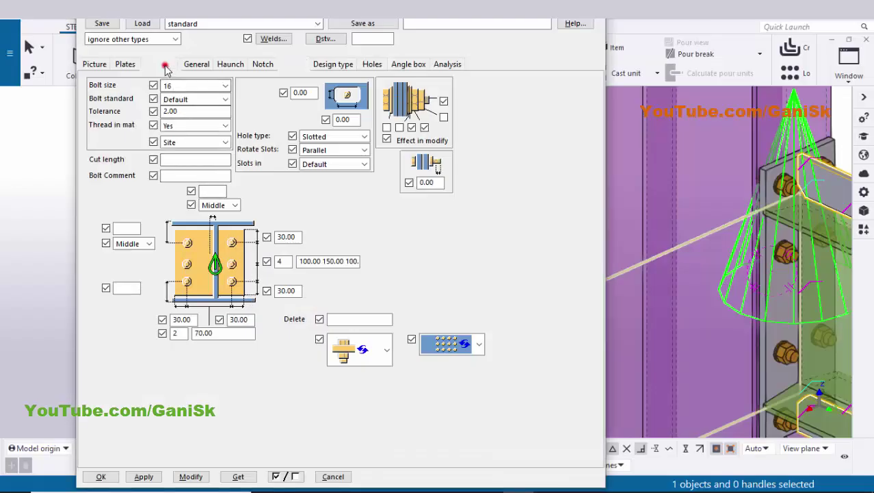
{"action": "left_click", "coordinate": [172, 95]}
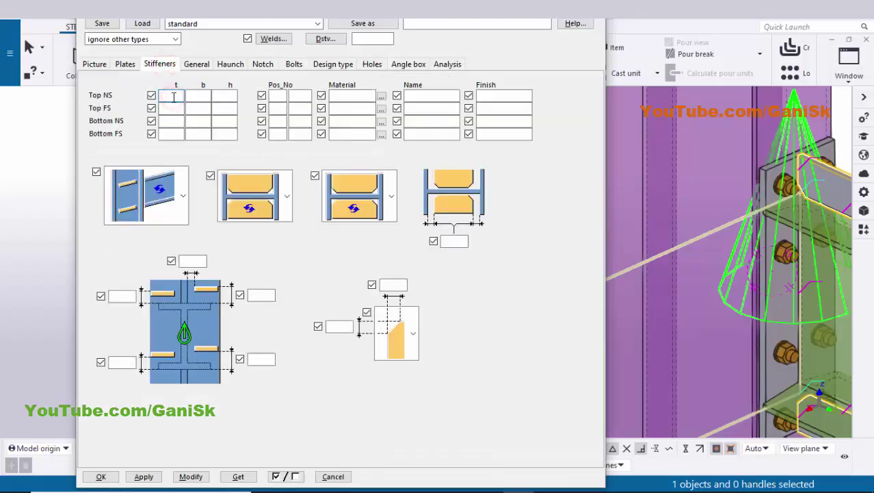
{"action": "type", "text": "6"}
{"action": "left_click", "coordinate": [173, 107]}
{"action": "type", "text": "6"}
{"action": "type", "text": "6"}
{"action": "left_click", "coordinate": [168, 134]}
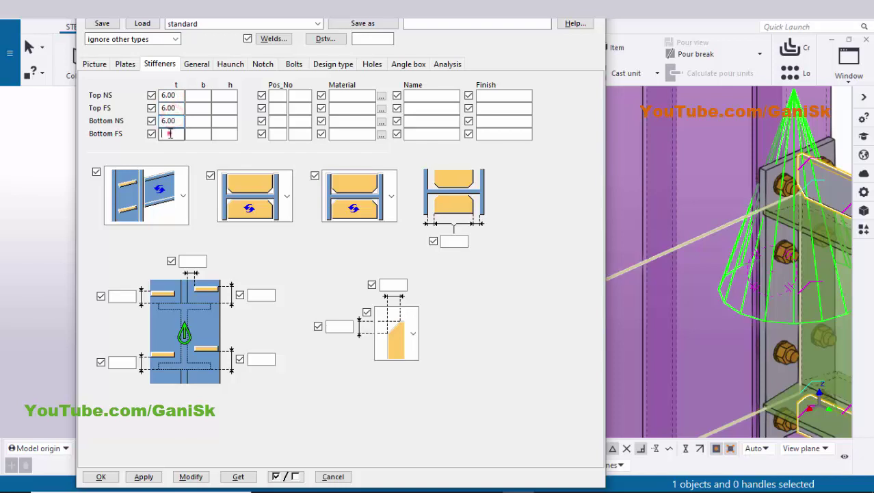
{"action": "type", "text": "6"}
{"action": "left_click", "coordinate": [197, 476]}
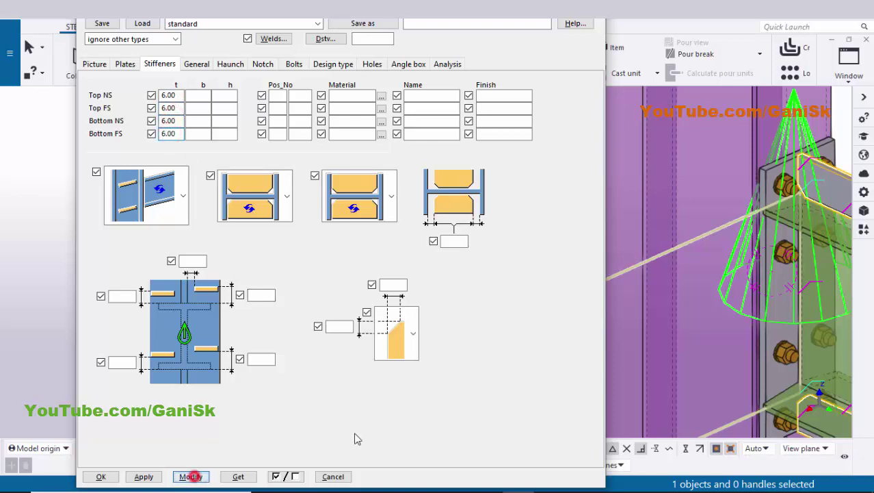
Step: Set both corner chamfer dimensions of the column stiffeners to 10, apply the change and inspect the stiffener corners
{"action": "scroll", "coordinate": [739, 293], "scroll_direction": "down", "scroll_amount": 3}
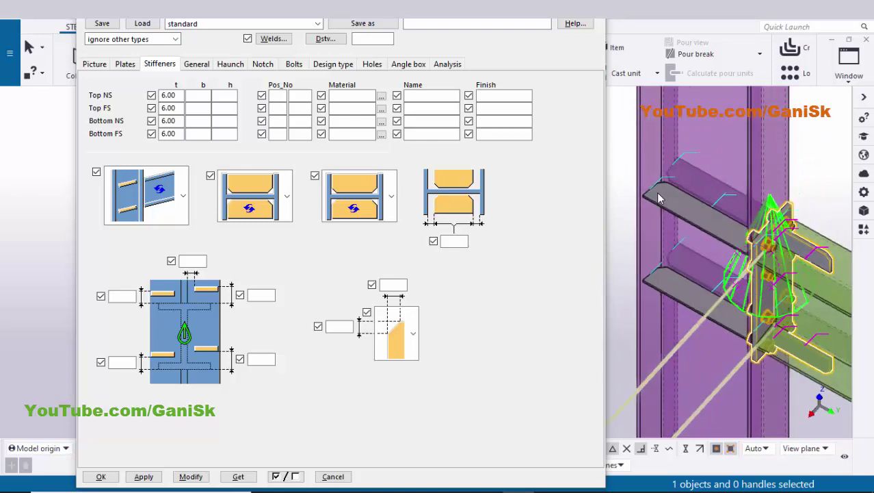
{"action": "scroll", "coordinate": [690, 178], "scroll_direction": "up", "scroll_amount": 5}
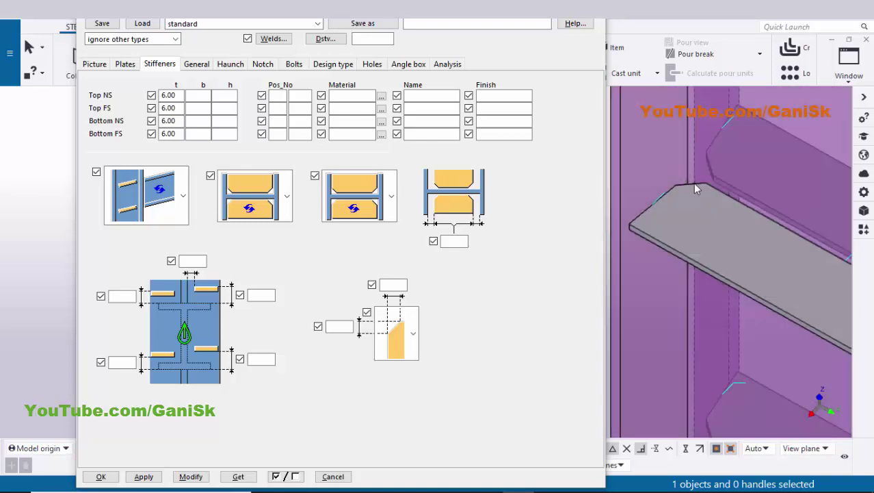
{"action": "left_click", "coordinate": [394, 285]}
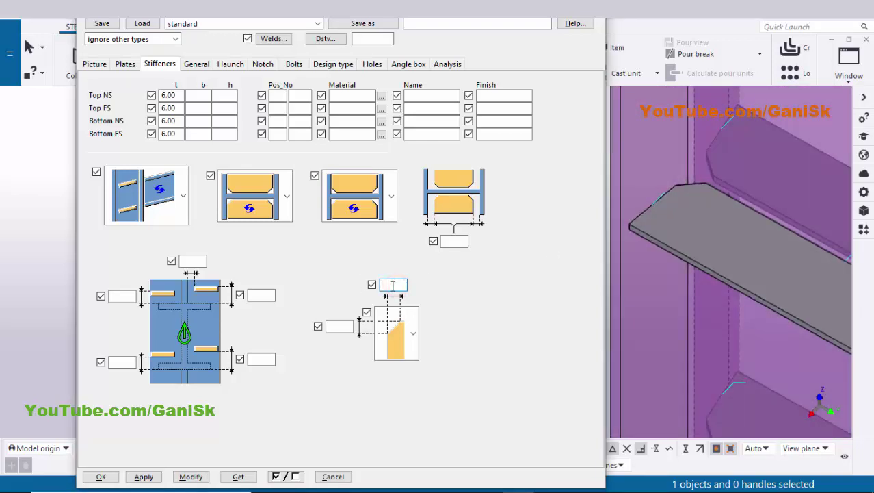
{"action": "type", "text": "10"}
{"action": "left_click", "coordinate": [194, 476]}
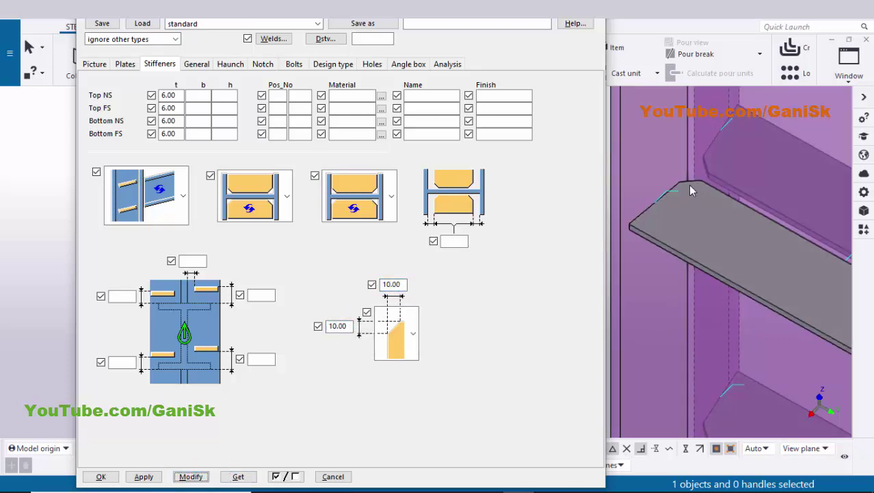
{"action": "scroll", "coordinate": [691, 186], "scroll_direction": "down", "scroll_amount": 5}
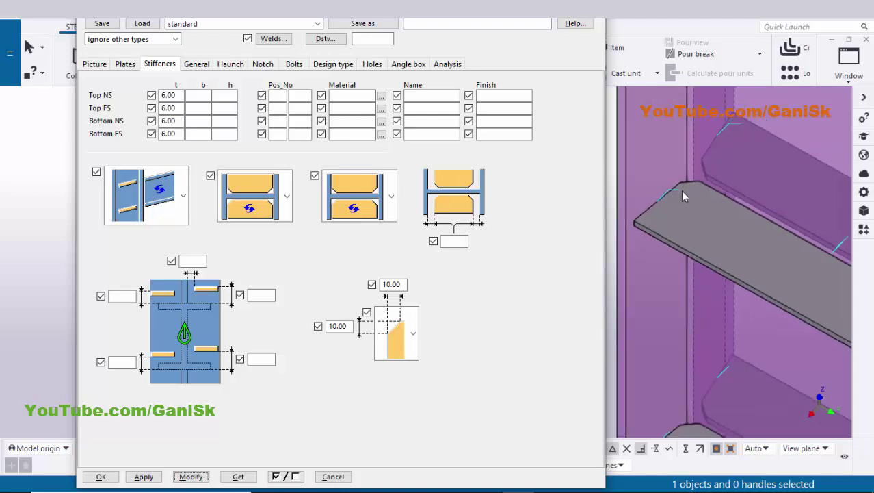
{"action": "scroll", "coordinate": [688, 233], "scroll_direction": "down", "scroll_amount": 4}
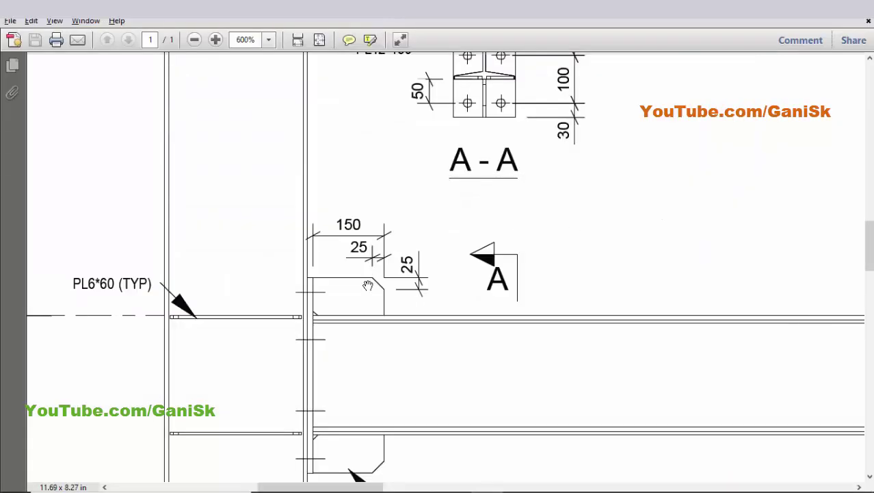
Step: Following PL6*80 in the PDF drawing, set the top and bottom haunch plate thicknesses to 6 and apply them
{"action": "scroll", "coordinate": [363, 342], "scroll_direction": "up", "scroll_amount": 3}
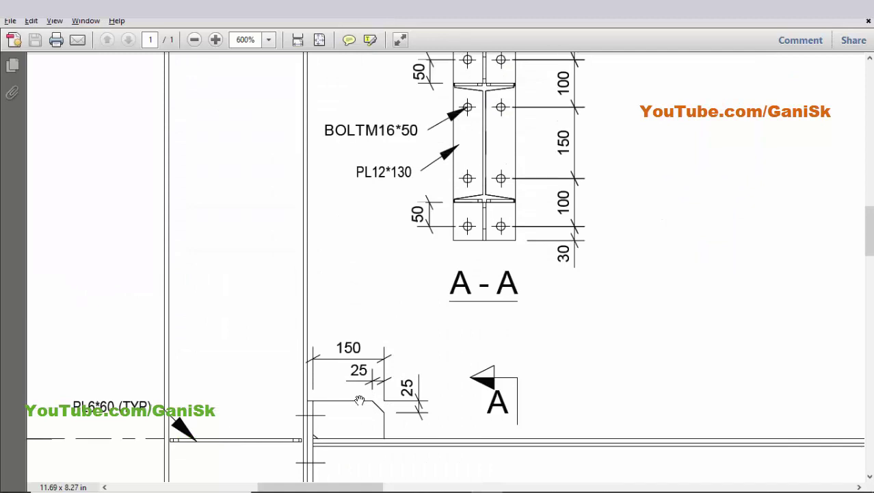
{"action": "scroll", "coordinate": [360, 400], "scroll_direction": "down", "scroll_amount": 8}
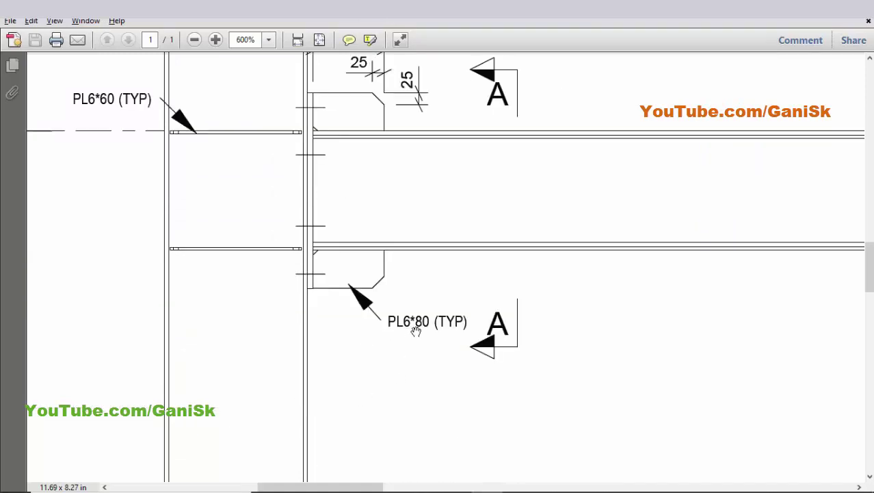
{"action": "key", "text": "alt+Tab"}
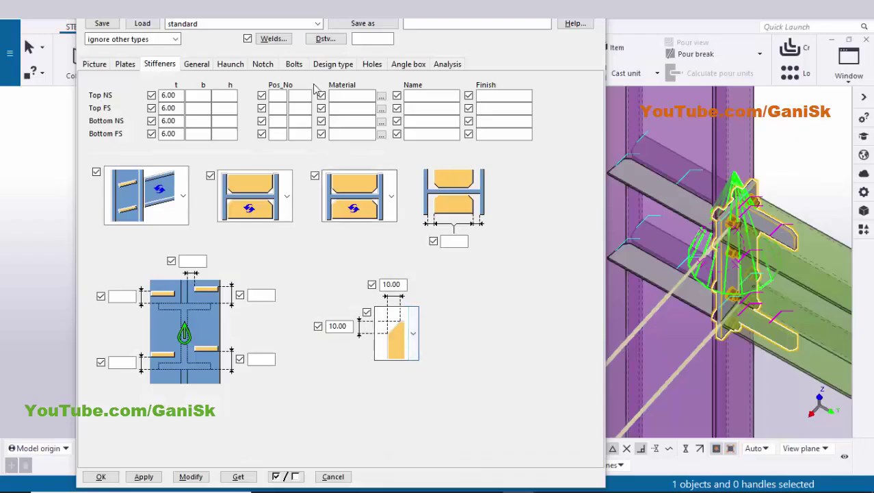
{"action": "left_click", "coordinate": [232, 63]}
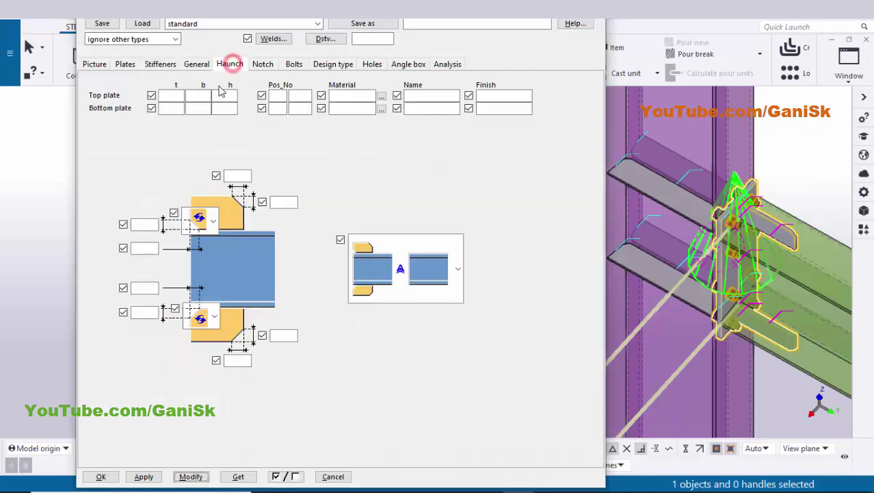
{"action": "left_click", "coordinate": [176, 97]}
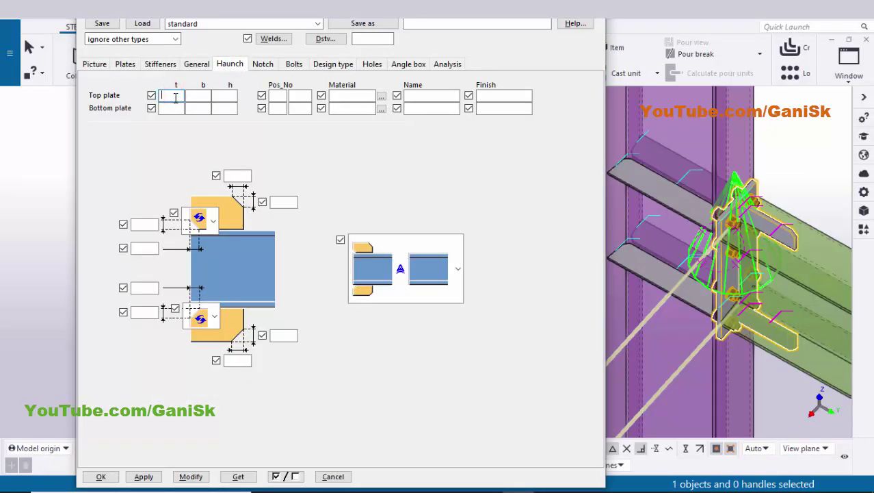
{"action": "type", "text": "6"}
{"action": "left_click", "coordinate": [175, 108]}
{"action": "type", "text": "6"}
{"action": "left_click", "coordinate": [194, 476]}
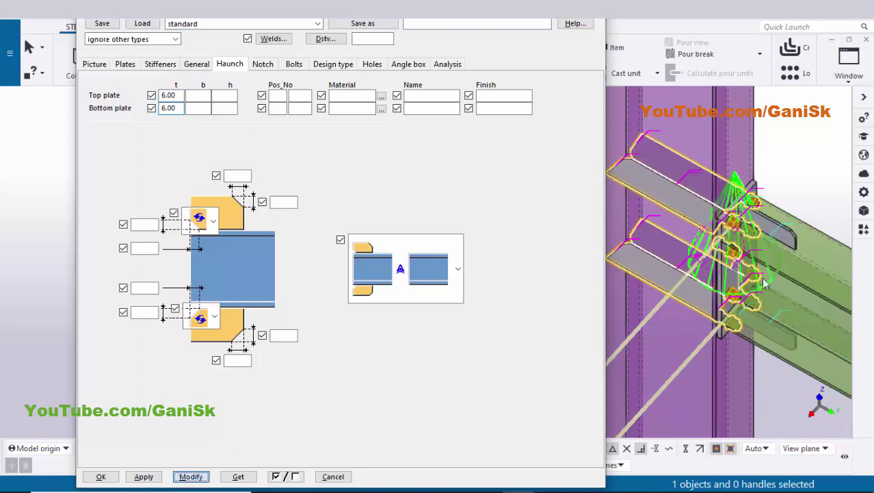
Step: Inspect the haunch plates in the model and check their length and chamfer dimensions in the PDF drawing
{"action": "scroll", "coordinate": [751, 216], "scroll_direction": "up", "scroll_amount": 5}
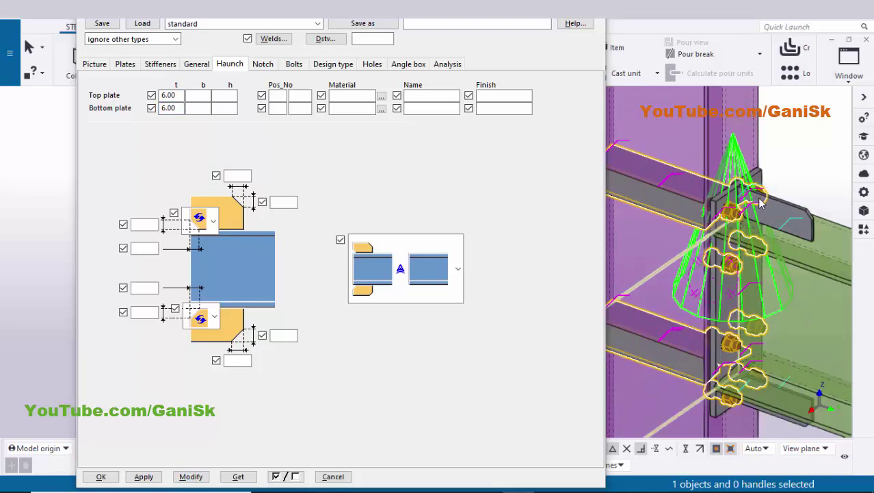
{"action": "scroll", "coordinate": [747, 204], "scroll_direction": "up", "scroll_amount": 2}
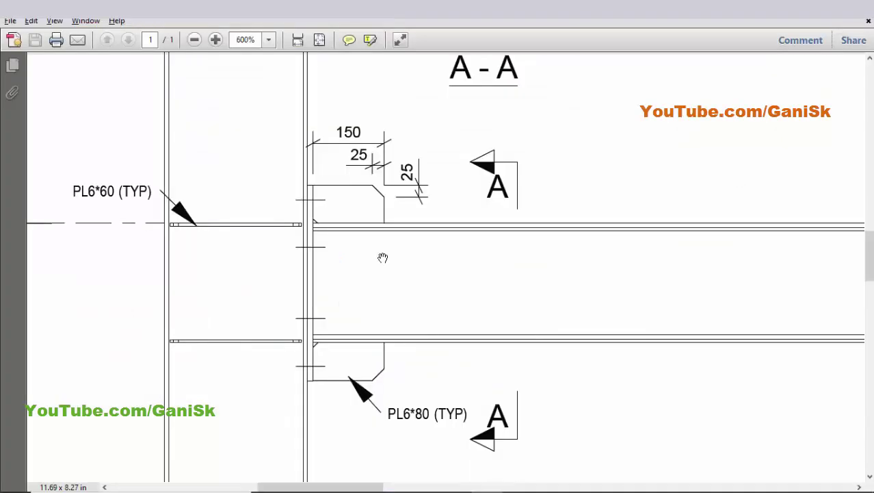
{"action": "scroll", "coordinate": [383, 274], "scroll_direction": "down", "scroll_amount": 2}
{"action": "scroll", "coordinate": [356, 301], "scroll_direction": "up", "scroll_amount": 1}
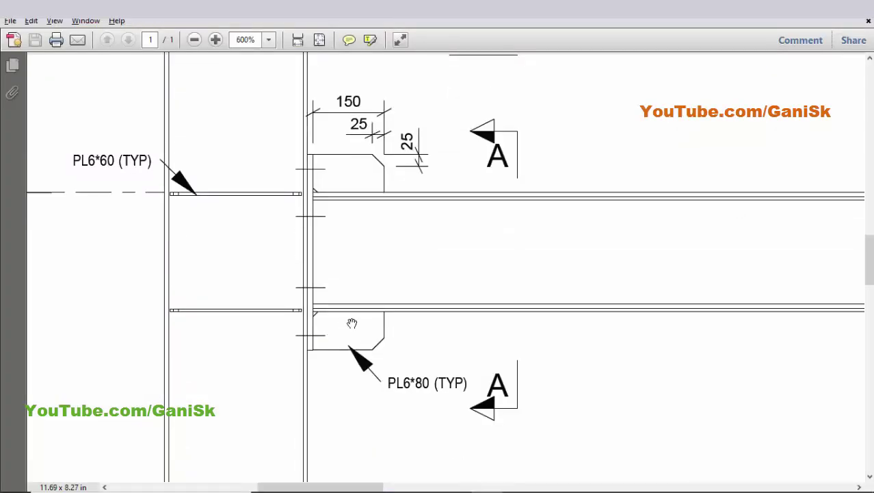
{"action": "scroll", "coordinate": [328, 358], "scroll_direction": "up", "scroll_amount": 3}
{"action": "scroll", "coordinate": [318, 398], "scroll_direction": "down", "scroll_amount": 2}
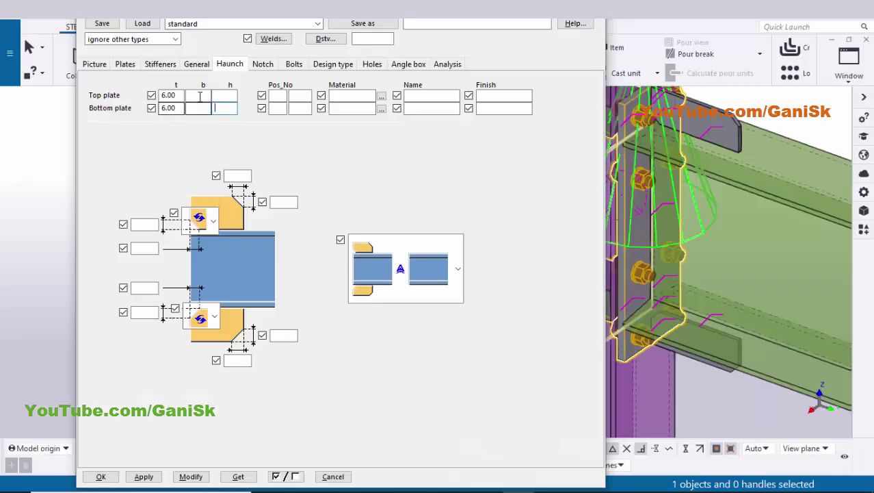
{"action": "left_click", "coordinate": [197, 95]}
{"action": "left_click", "coordinate": [192, 106]}
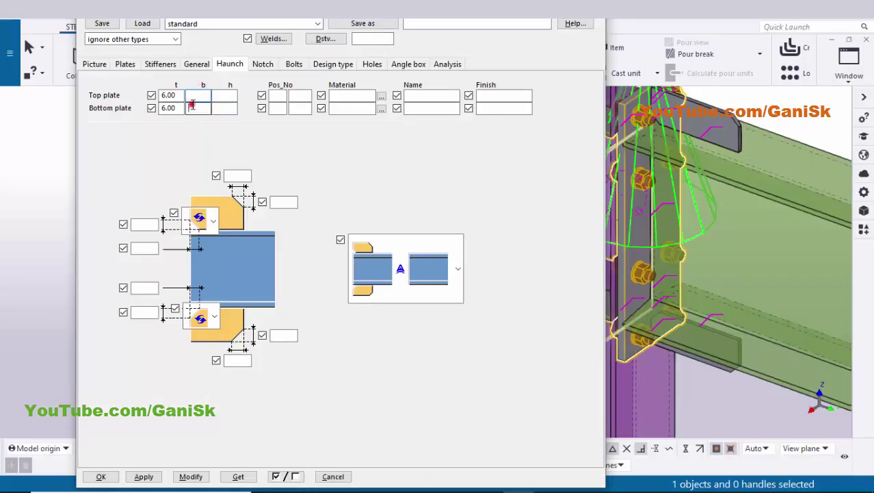
{"action": "left_click", "coordinate": [193, 98]}
{"action": "left_click", "coordinate": [193, 106]}
{"action": "left_click", "coordinate": [193, 97]}
{"action": "left_click", "coordinate": [193, 106]}
{"action": "left_click", "coordinate": [196, 96]}
{"action": "left_click", "coordinate": [193, 107]}
{"action": "left_click", "coordinate": [200, 96]}
{"action": "left_click", "coordinate": [200, 108]}
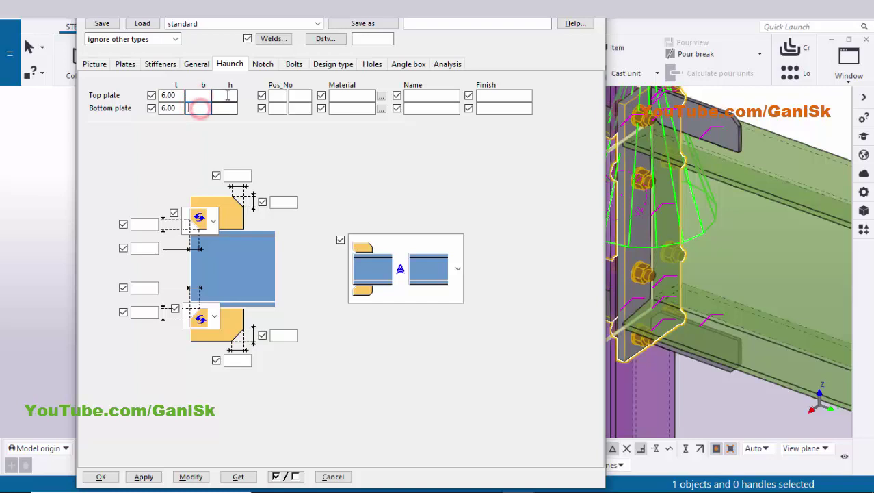
{"action": "left_click", "coordinate": [224, 108]}
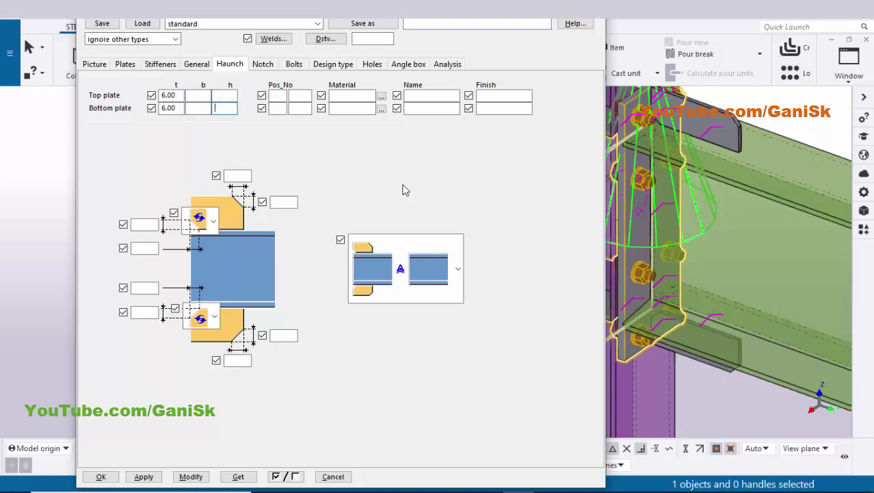
Step: Check the haunch length in the PDF, set h to 150 for the top and bottom haunch plates and apply it
{"action": "key", "text": "alt+Tab"}
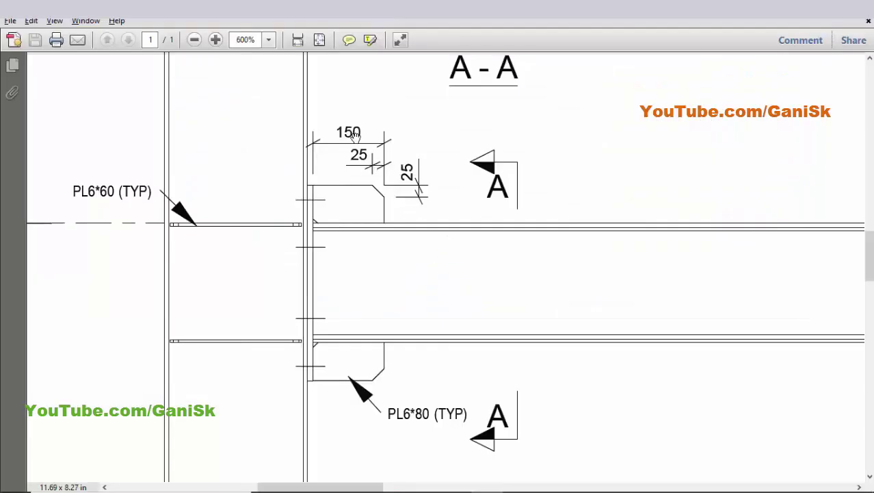
{"action": "key", "text": "alt+Tab"}
{"action": "left_click", "coordinate": [220, 95]}
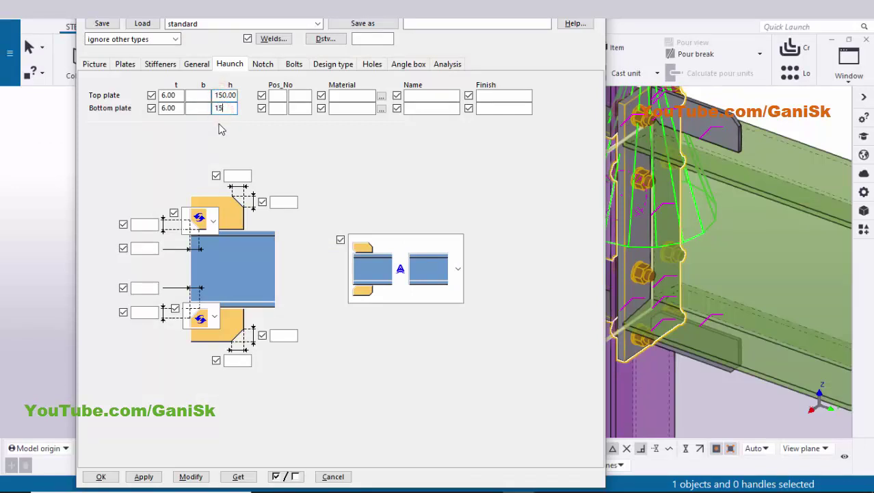
{"action": "left_click", "coordinate": [190, 477]}
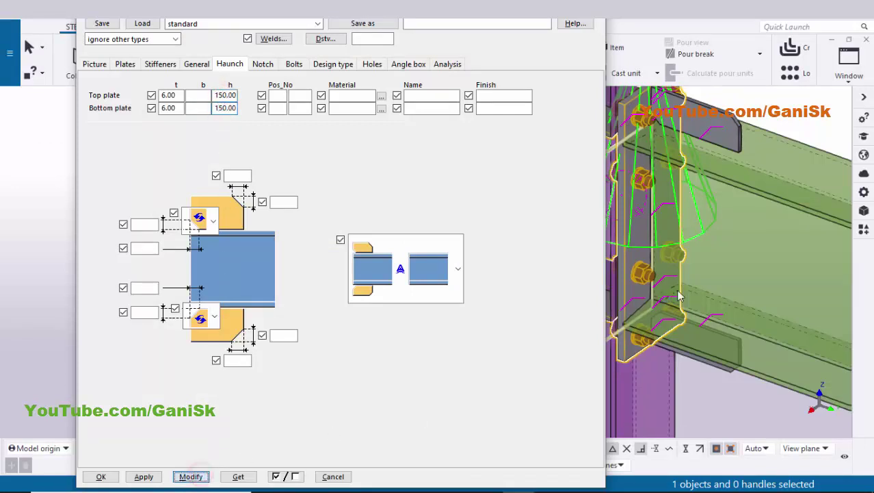
{"action": "middle_click_drag", "start_coordinate": [726, 235], "coordinate": [712, 186], "text": "ctrl"}
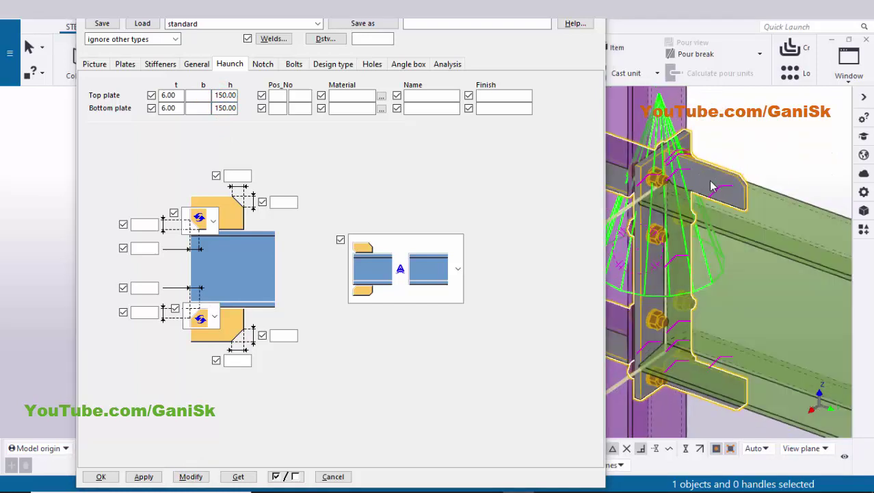
Step: Try an h value of 100 for both the top and bottom haunch plates and apply it
{"action": "double_click", "coordinate": [220, 96]}
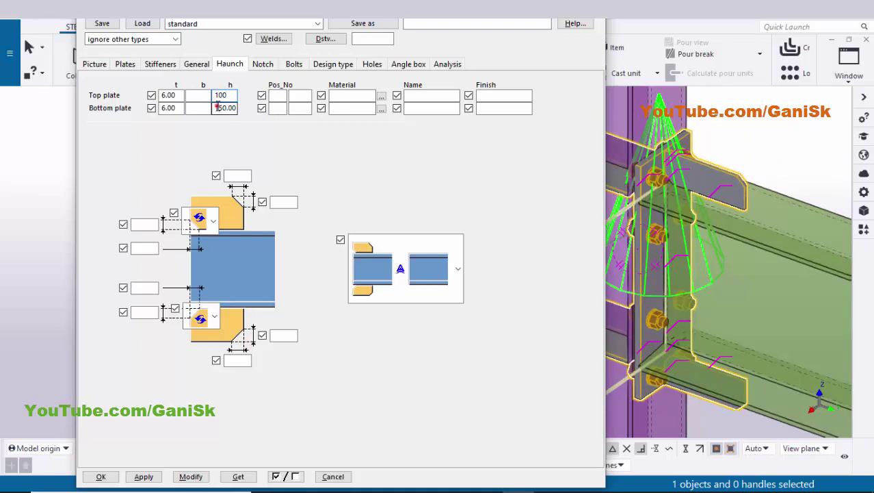
{"action": "double_click", "coordinate": [218, 107]}
{"action": "type", "text": "1"}
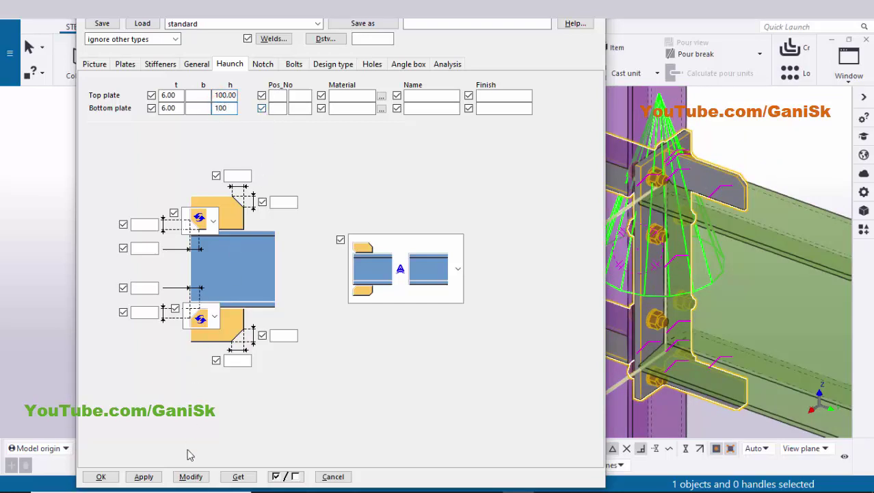
{"action": "type", "text": "00"}
{"action": "left_click", "coordinate": [190, 476]}
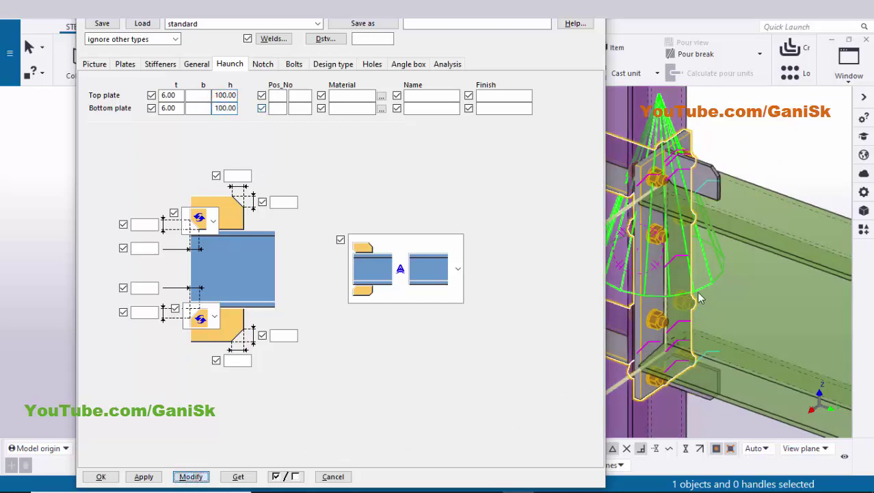
Step: Set h back to 150 for the top and bottom haunch plates and apply the change
{"action": "double_click", "coordinate": [217, 95]}
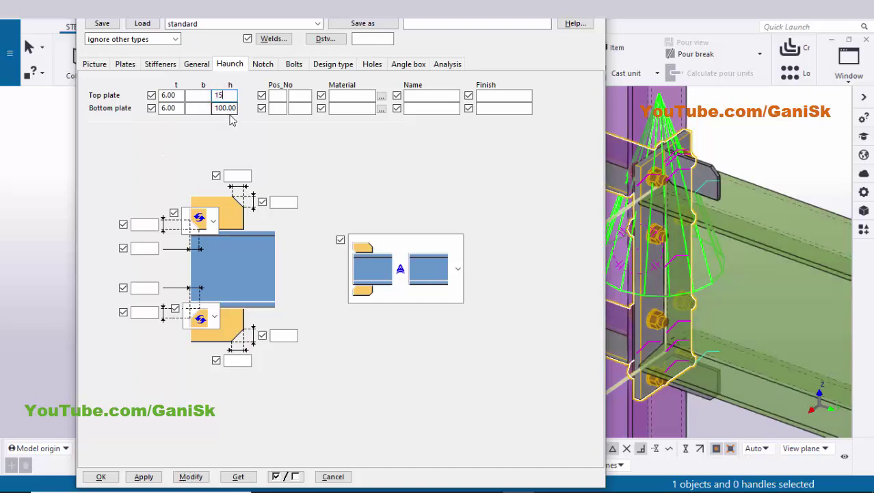
{"action": "double_click", "coordinate": [229, 108]}
{"action": "type", "text": "150"}
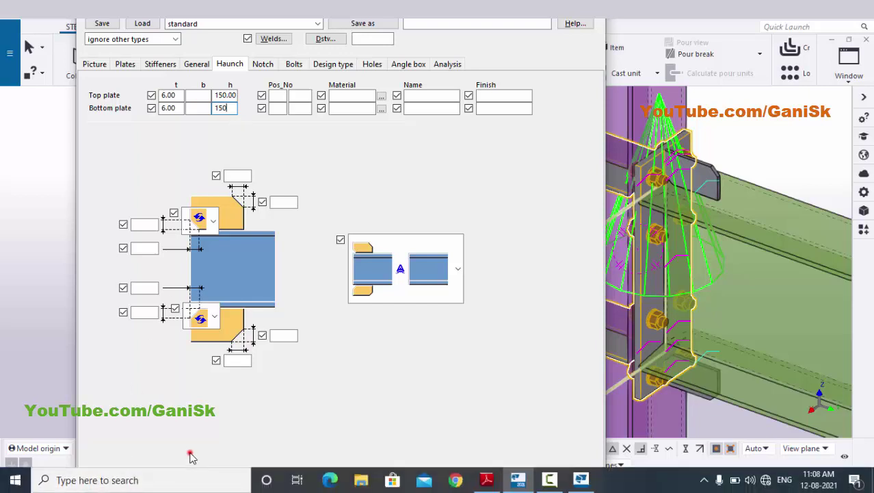
{"action": "left_click", "coordinate": [189, 476]}
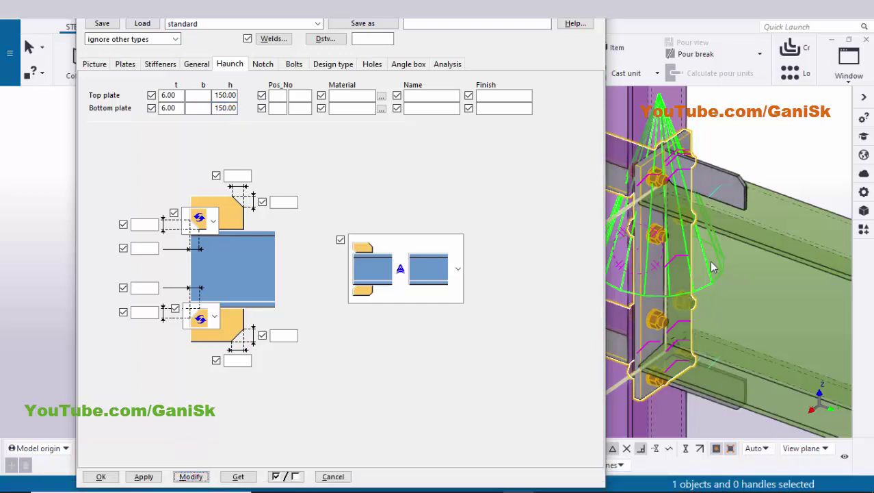
Step: Set the outer corner chamfer of the top haunch plate to 25 by 25 and apply it
{"action": "scroll", "coordinate": [753, 167], "scroll_direction": "up", "scroll_amount": 2}
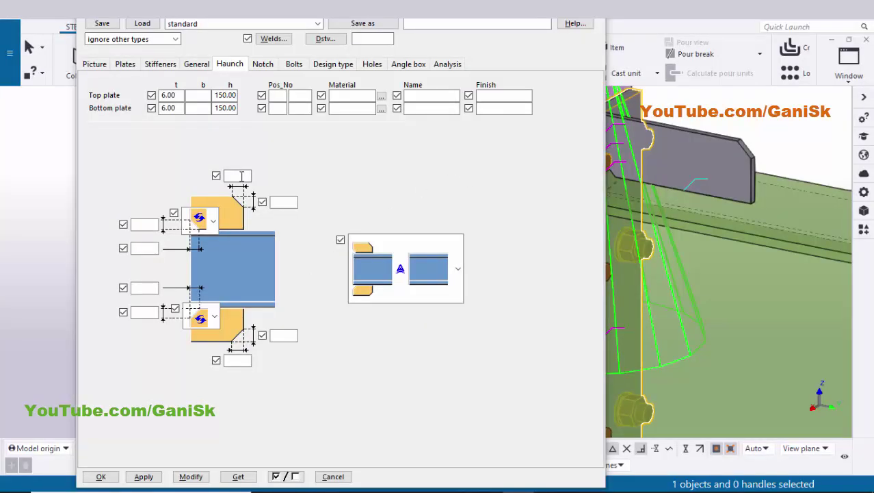
{"action": "left_click", "coordinate": [242, 177]}
{"action": "type", "text": "25"}
{"action": "left_click", "coordinate": [284, 201]}
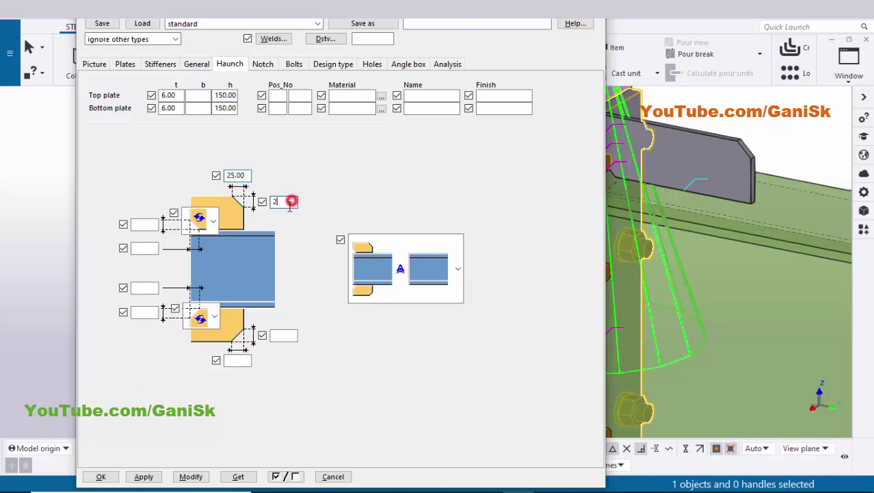
{"action": "type", "text": "25"}
{"action": "left_click", "coordinate": [191, 477]}
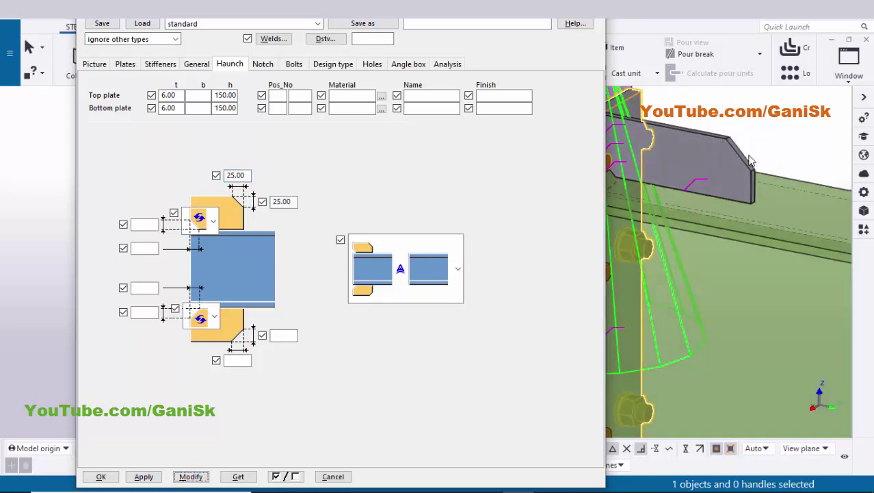
Step: Set the inner corner cut dimensions of both the top and bottom haunch plates to 5 by 5
{"action": "middle_click_drag", "start_coordinate": [739, 151], "coordinate": [710, 183], "text": "ctrl"}
{"action": "scroll", "coordinate": [709, 182], "scroll_direction": "up", "scroll_amount": 3}
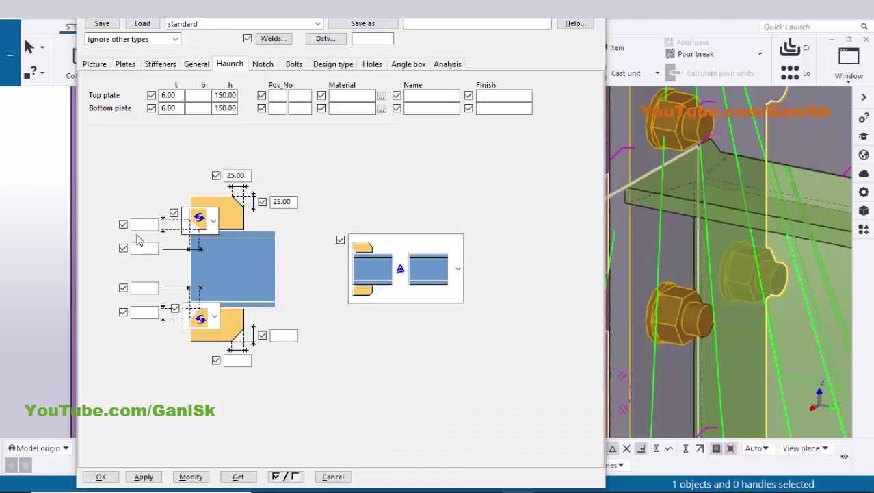
{"action": "left_click", "coordinate": [143, 224]}
{"action": "type", "text": "5"}
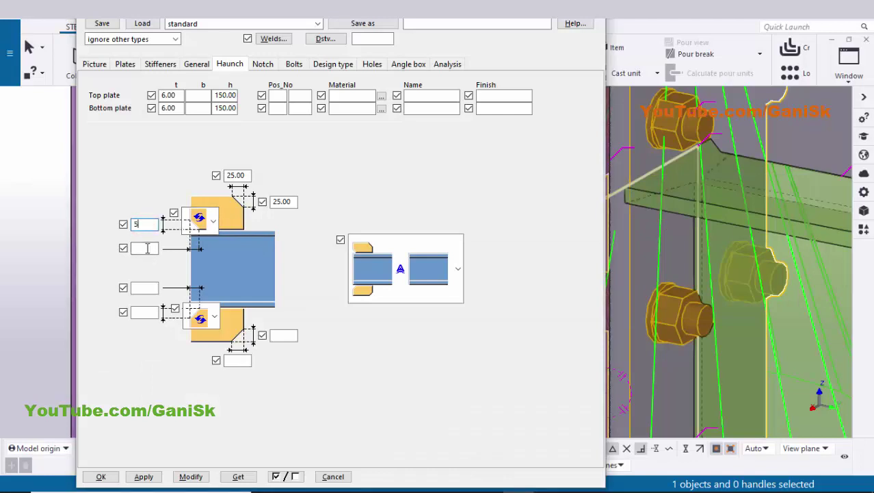
{"action": "left_click", "coordinate": [144, 249]}
{"action": "type", "text": "5"}
{"action": "left_click", "coordinate": [143, 288]}
{"action": "type", "text": "5"}
{"action": "left_click", "coordinate": [140, 312]}
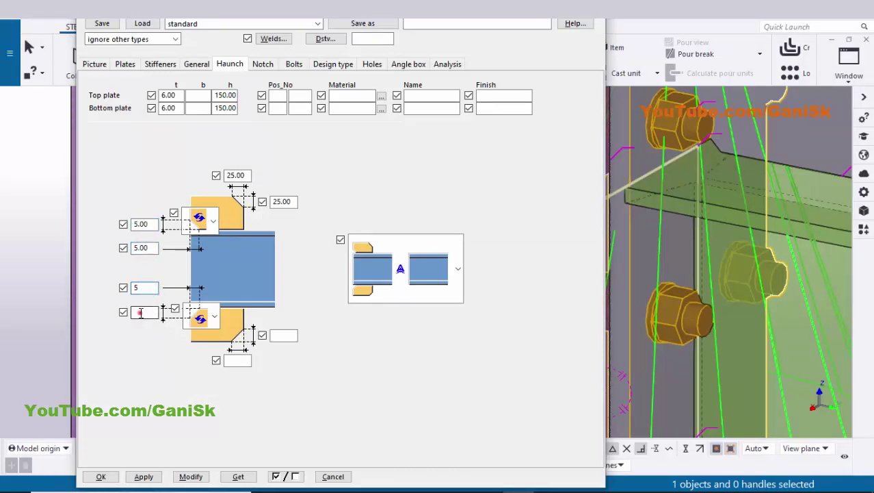
{"action": "type", "text": "5"}
Step: Set the outer corner chamfer of the bottom haunch plate to 25 by 25 and modify the connection
{"action": "left_click", "coordinate": [246, 360]}
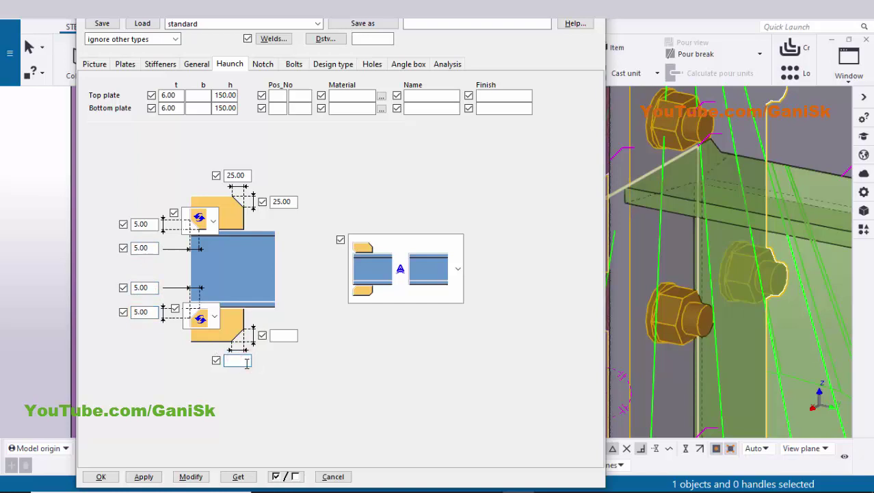
{"action": "type", "text": "25"}
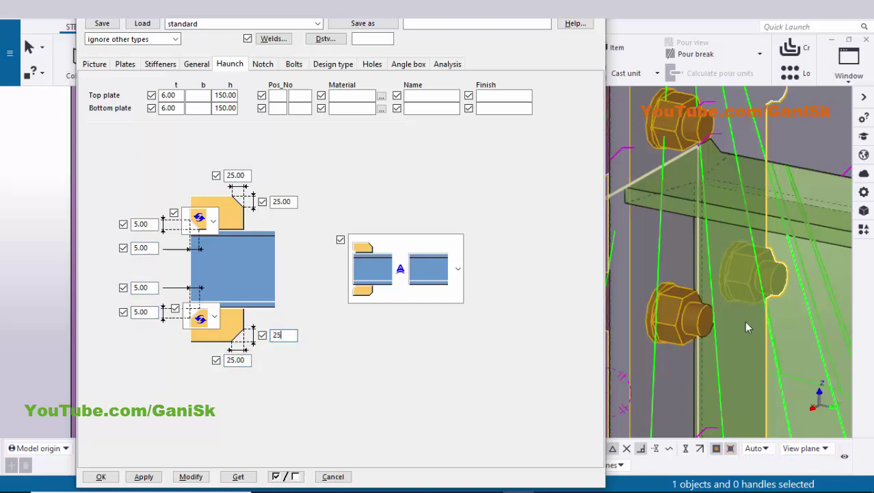
{"action": "middle_click_drag", "start_coordinate": [744, 320], "coordinate": [718, 212]}
{"action": "scroll", "coordinate": [711, 263], "scroll_direction": "down", "scroll_amount": 4}
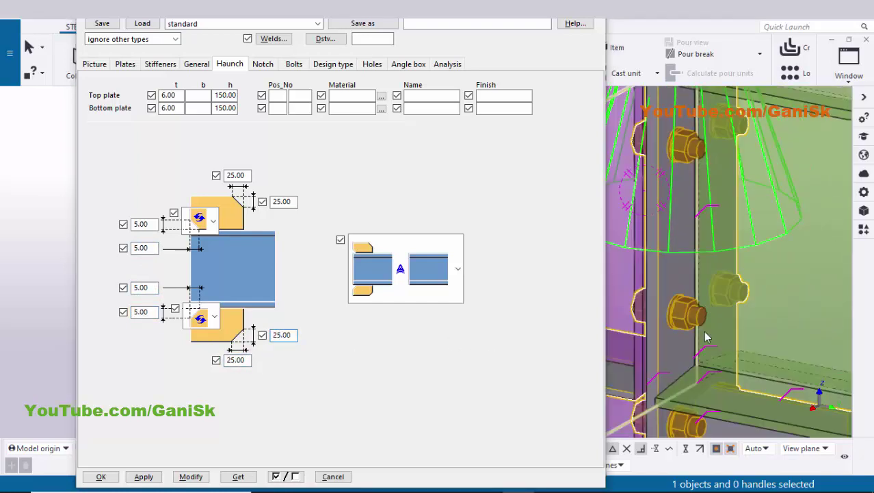
{"action": "middle_click_drag", "start_coordinate": [710, 263], "coordinate": [684, 288], "text": "ctrl"}
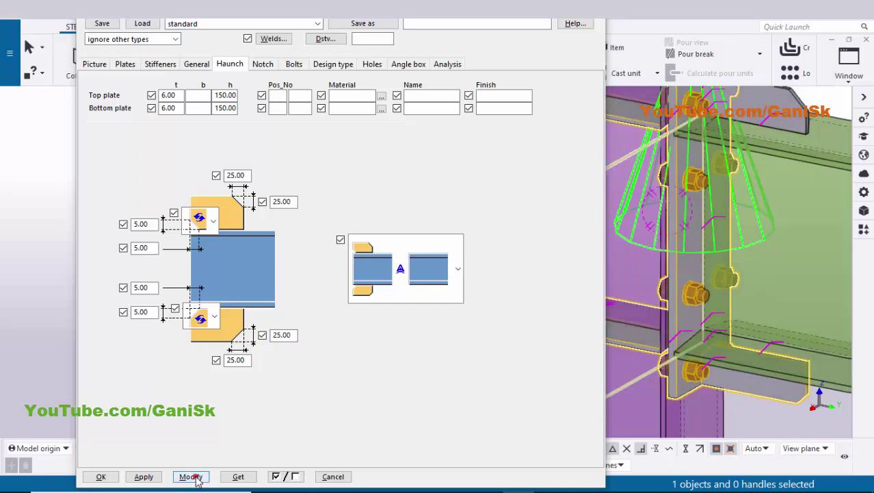
{"action": "left_click", "coordinate": [191, 476]}
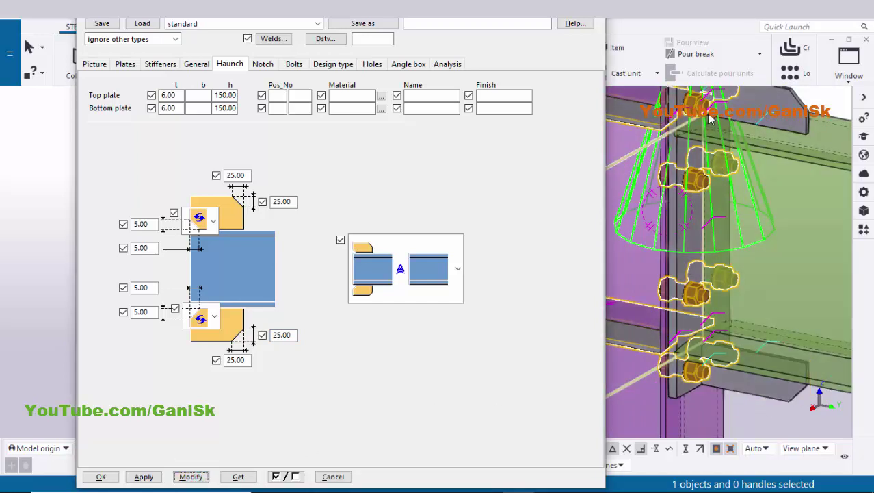
Step: Check the haunch corners, accept the end plate settings with the dialog closed, and redraw the view
{"action": "scroll", "coordinate": [709, 118], "scroll_direction": "up", "scroll_amount": 5}
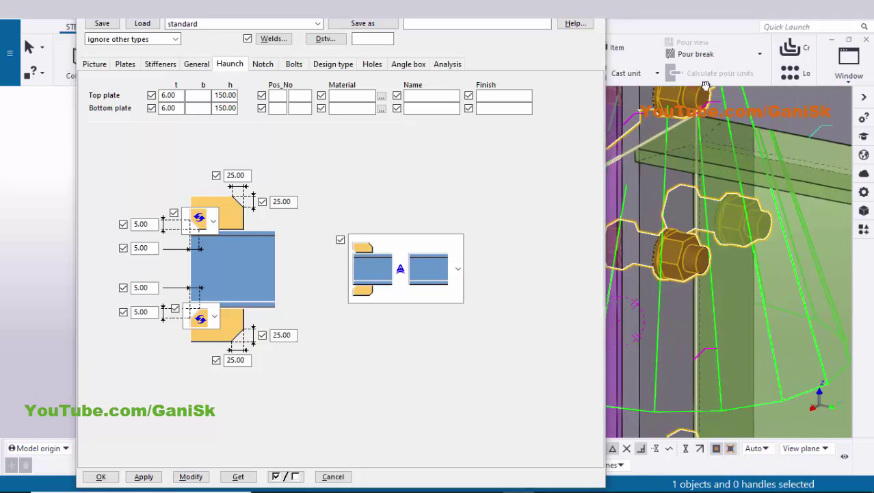
{"action": "middle_click_drag", "start_coordinate": [705, 85], "coordinate": [731, 136], "text": "ctrl"}
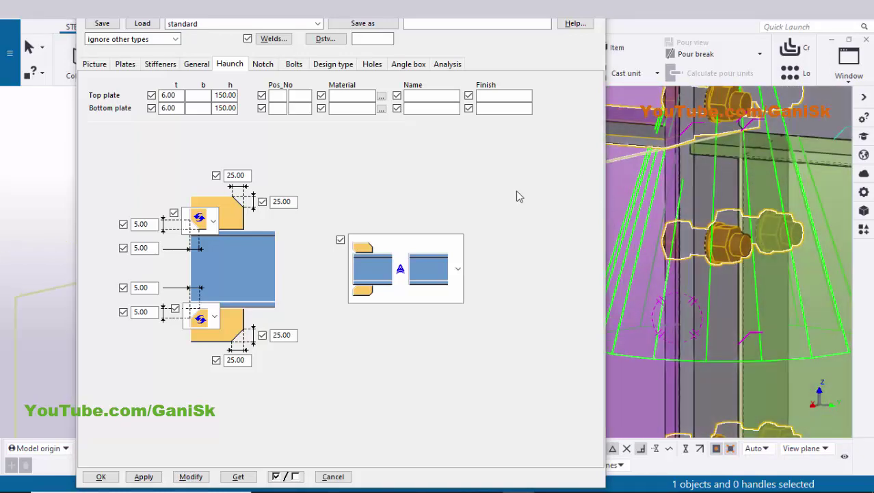
{"action": "left_click", "coordinate": [191, 476]}
{"action": "left_click", "coordinate": [144, 477]}
{"action": "left_click", "coordinate": [101, 476]}
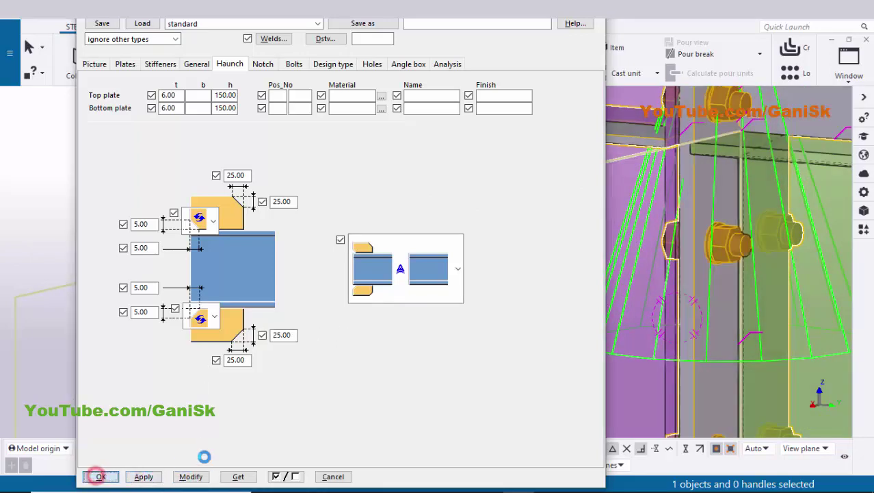
{"action": "right_click", "coordinate": [164, 192]}
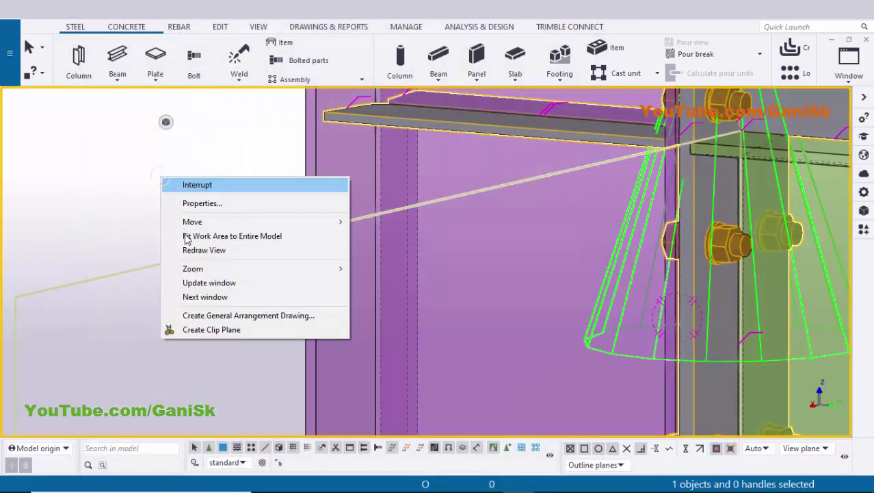
{"action": "left_click", "coordinate": [187, 247]}
Step: Create End plate (144) between the grid 2 column and the beam, and end the command with the component catalog closed
{"action": "scroll", "coordinate": [178, 273], "scroll_direction": "down", "scroll_amount": 5}
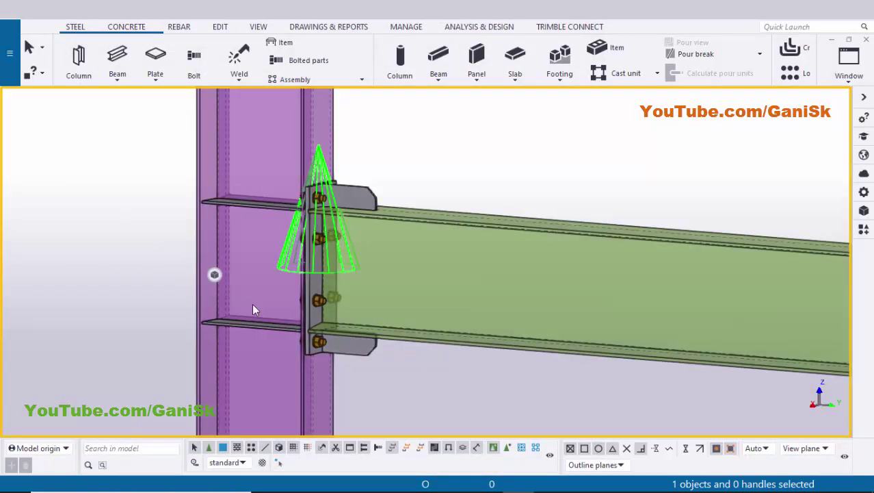
{"action": "scroll", "coordinate": [286, 270], "scroll_direction": "down", "scroll_amount": 2}
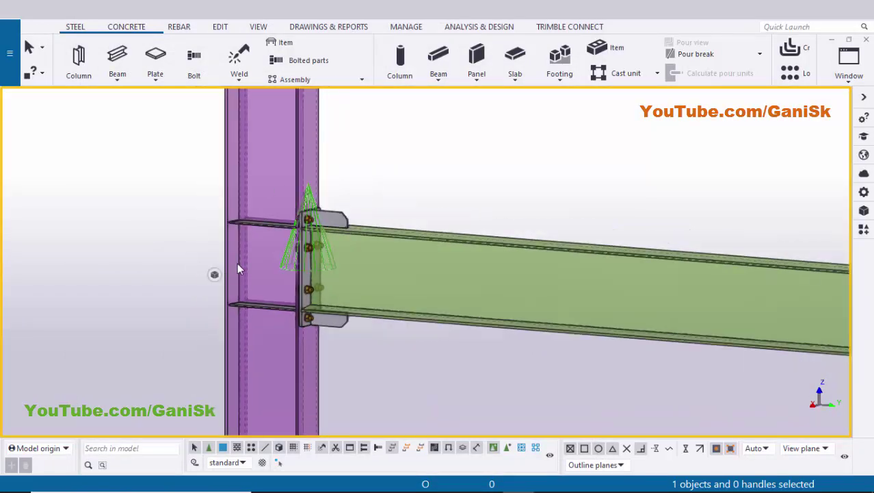
{"action": "scroll", "coordinate": [237, 263], "scroll_direction": "down", "scroll_amount": 3}
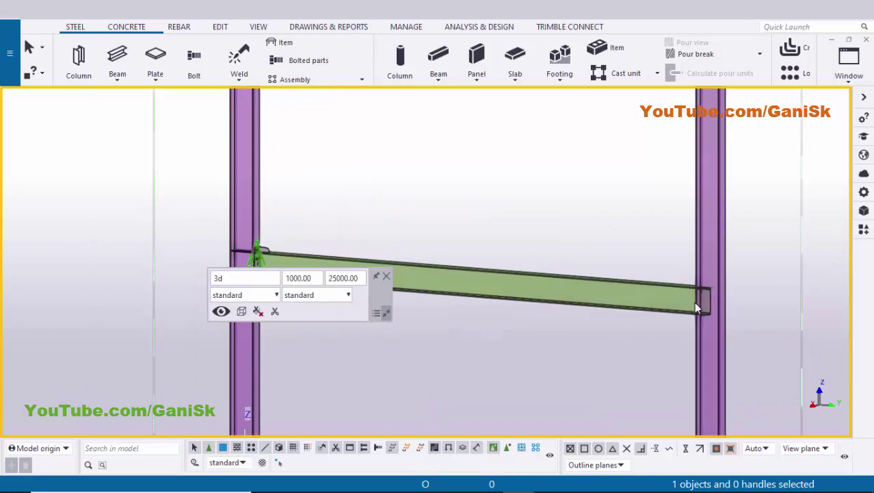
{"action": "key", "text": "ctrl+f"}
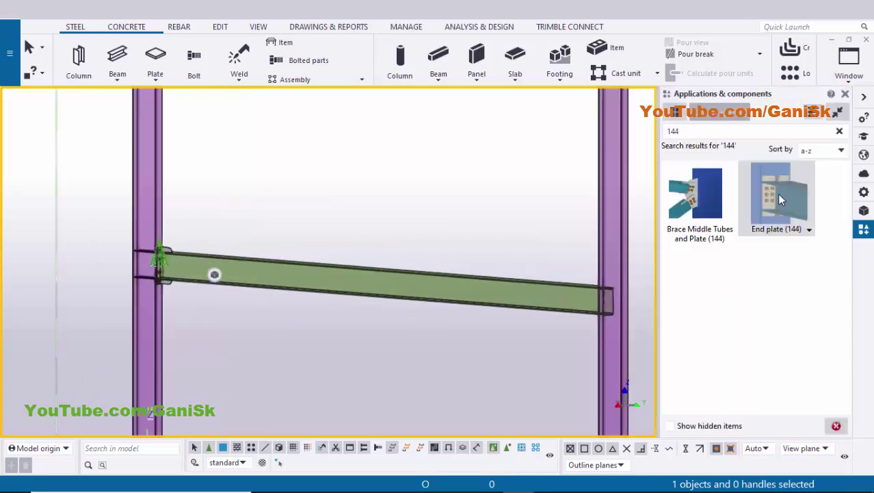
{"action": "left_click", "coordinate": [778, 193]}
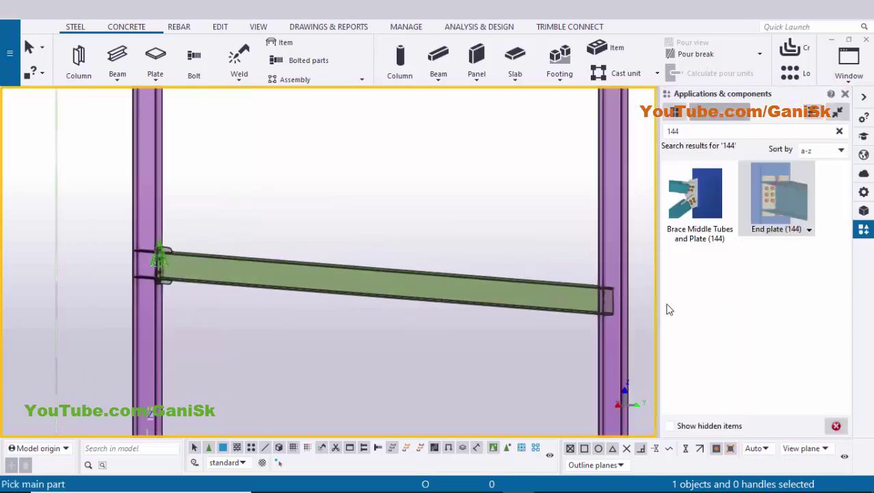
{"action": "left_click", "coordinate": [618, 325]}
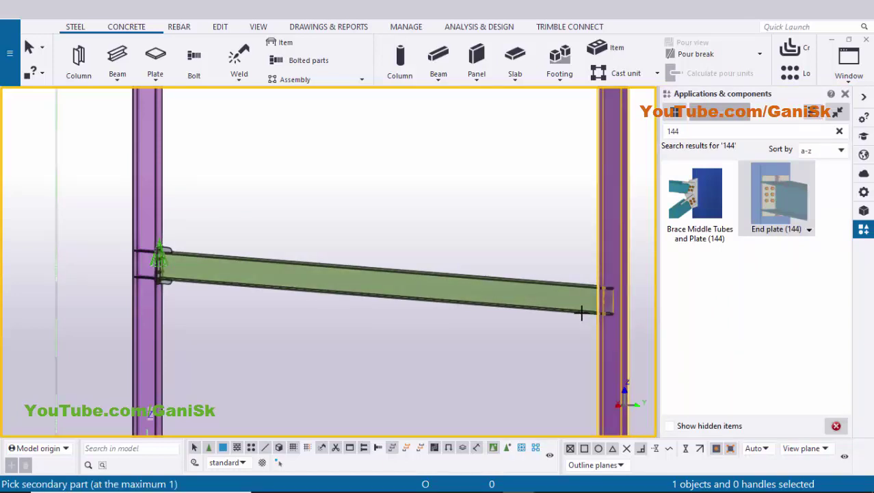
{"action": "left_click", "coordinate": [580, 313]}
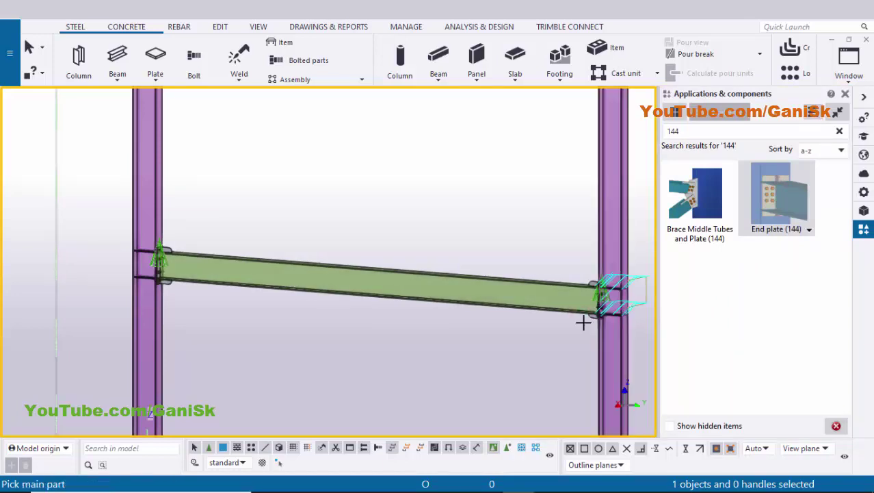
{"action": "left_click", "coordinate": [847, 95]}
{"action": "right_click", "coordinate": [511, 152]}
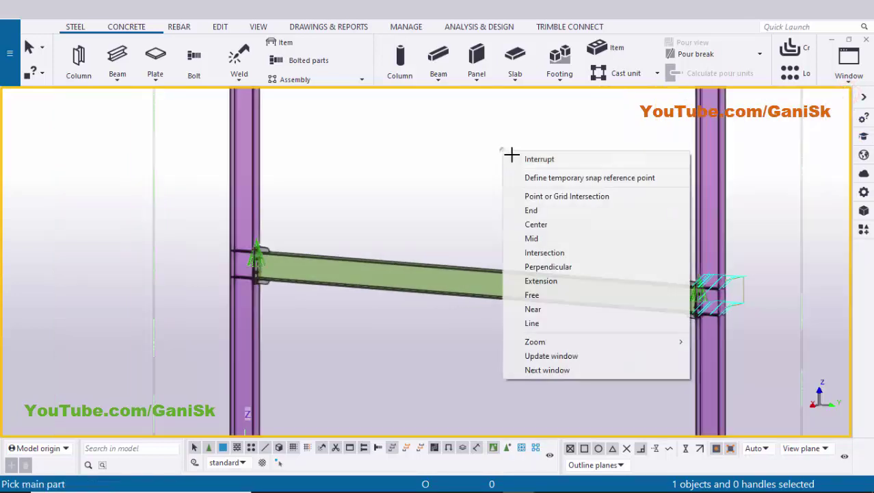
{"action": "left_click", "coordinate": [515, 156]}
Step: Redraw the view and inspect the grid 2 connection and the whole frame from both sides
{"action": "right_click", "coordinate": [514, 158]}
{"action": "left_click", "coordinate": [556, 228]}
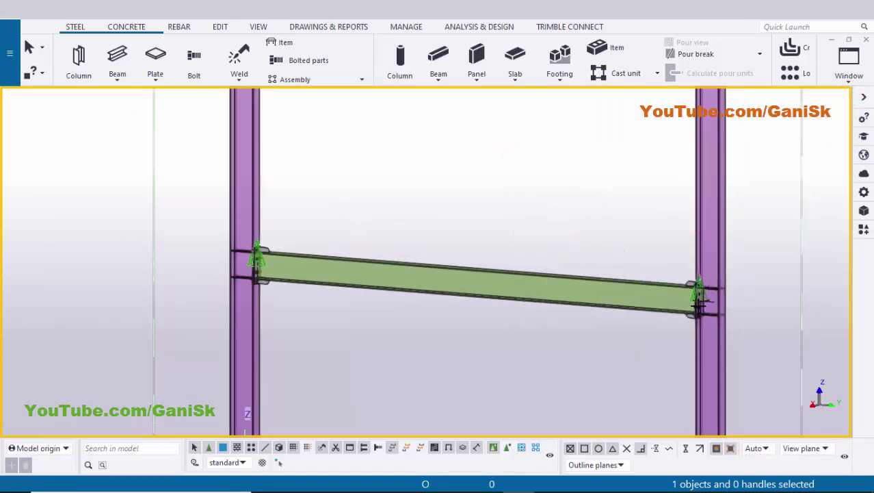
{"action": "mouse_move", "coordinate": [680, 319]}
{"action": "middle_mouse_down", "text": "ctrl"}
{"action": "mouse_move", "coordinate": [836, 329]}
{"action": "mouse_move", "coordinate": [764, 329]}
{"action": "mouse_move", "coordinate": [700, 313]}
{"action": "mouse_move", "coordinate": [659, 246]}
{"action": "mouse_move", "coordinate": [648, 198]}
{"action": "middle_mouse_up", "text": "ctrl"}
{"action": "scroll", "coordinate": [699, 312], "scroll_direction": "up", "scroll_amount": 5}
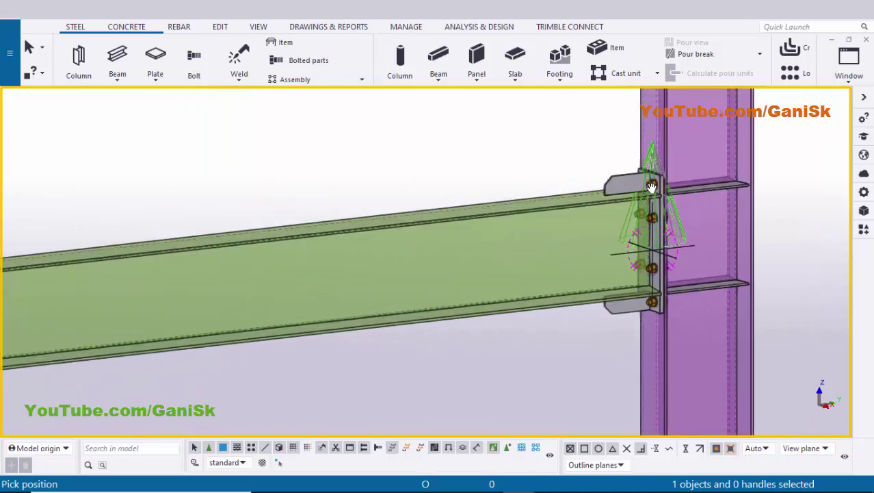
{"action": "scroll", "coordinate": [636, 260], "scroll_direction": "down", "scroll_amount": 10}
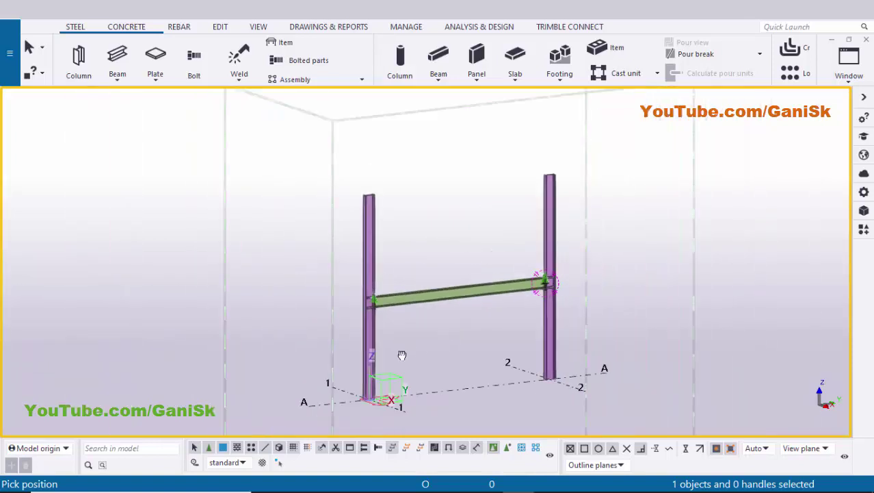
{"action": "middle_click_drag", "start_coordinate": [292, 394], "coordinate": [399, 324], "text": "ctrl"}
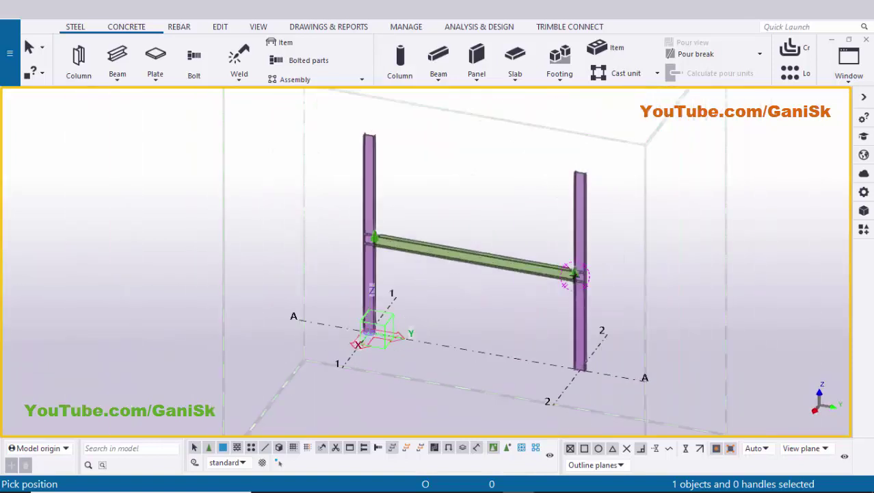
Step: Make the ELEVATION ON GRID @1 view visible
{"action": "left_click", "coordinate": [849, 61]}
{"action": "left_click", "coordinate": [795, 150]}
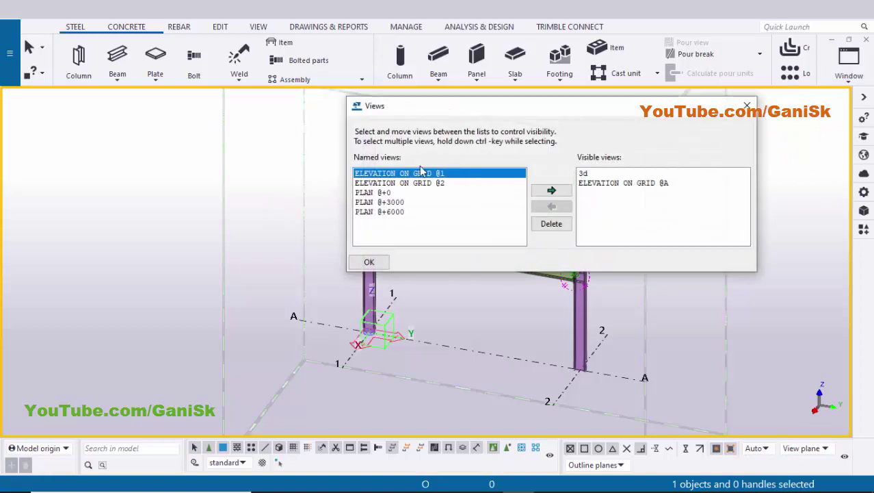
{"action": "left_click", "coordinate": [551, 191]}
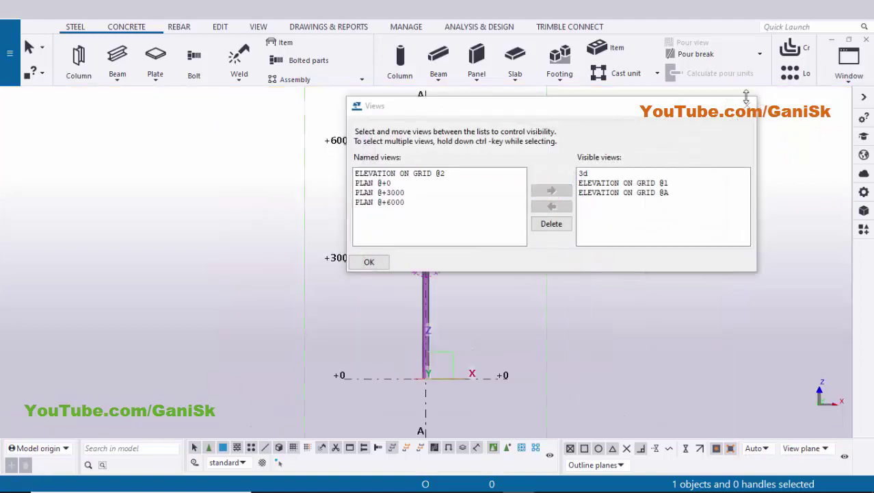
Step: Hide the grid 1 column in the elevation to expose the end plate and its bolts
{"action": "scroll", "coordinate": [431, 273], "scroll_direction": "up", "scroll_amount": 6}
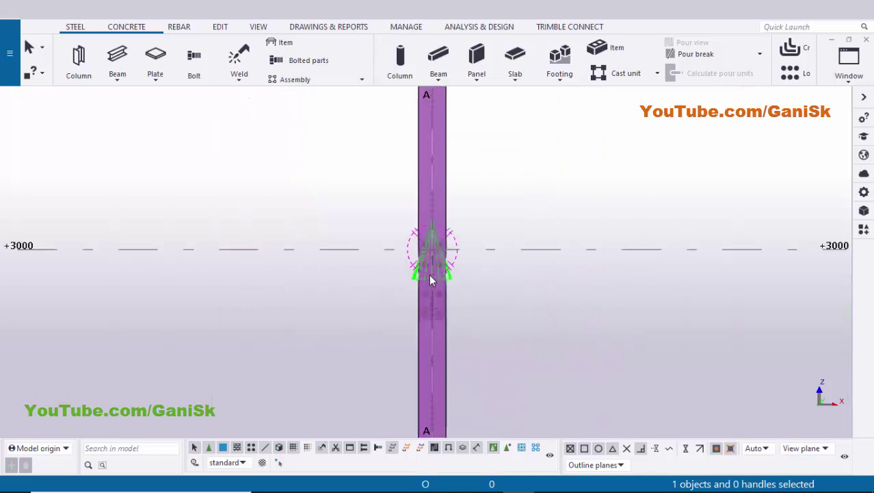
{"action": "middle_click_drag", "start_coordinate": [435, 306], "coordinate": [439, 231]}
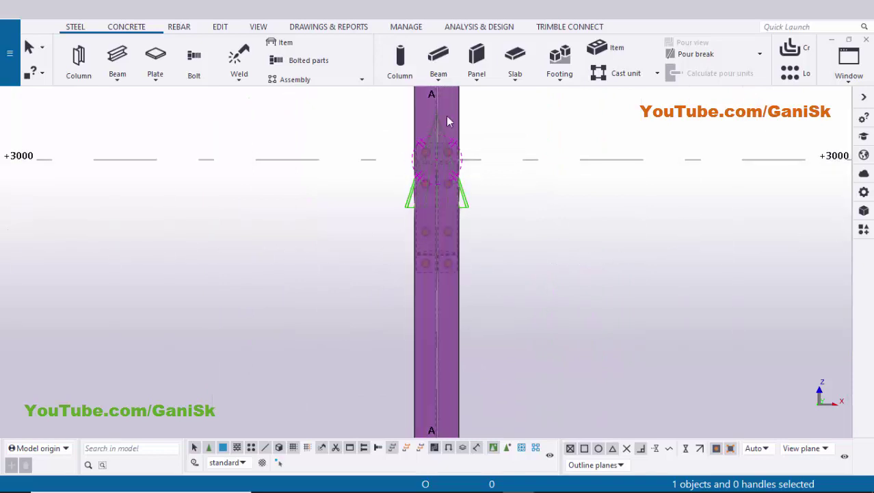
{"action": "left_click", "coordinate": [458, 315]}
{"action": "right_click", "coordinate": [458, 315]}
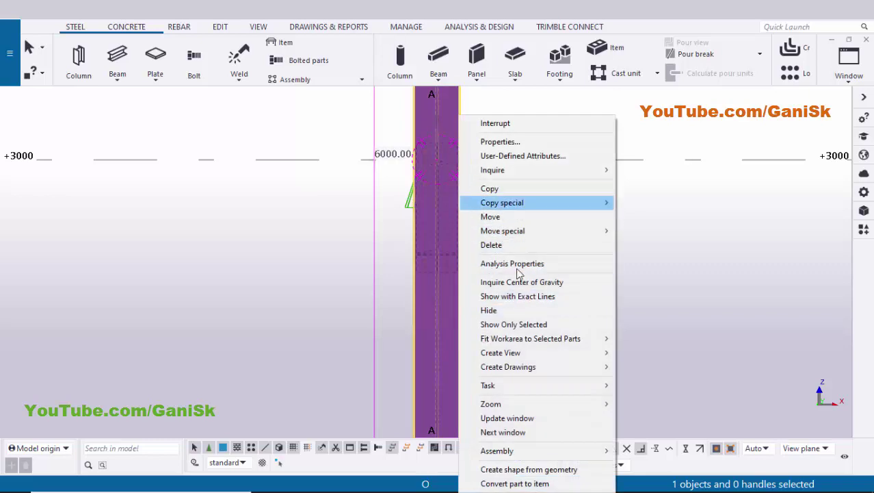
{"action": "left_click", "coordinate": [506, 312]}
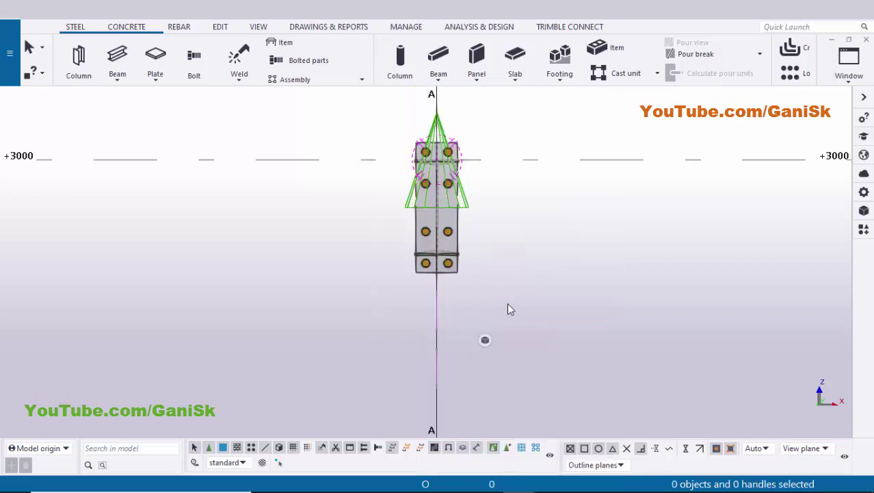
Step: Measure the bolt spacing on the grid 1 end plate, with selection set to objects inside components
{"action": "scroll", "coordinate": [435, 197], "scroll_direction": "up", "scroll_amount": 3}
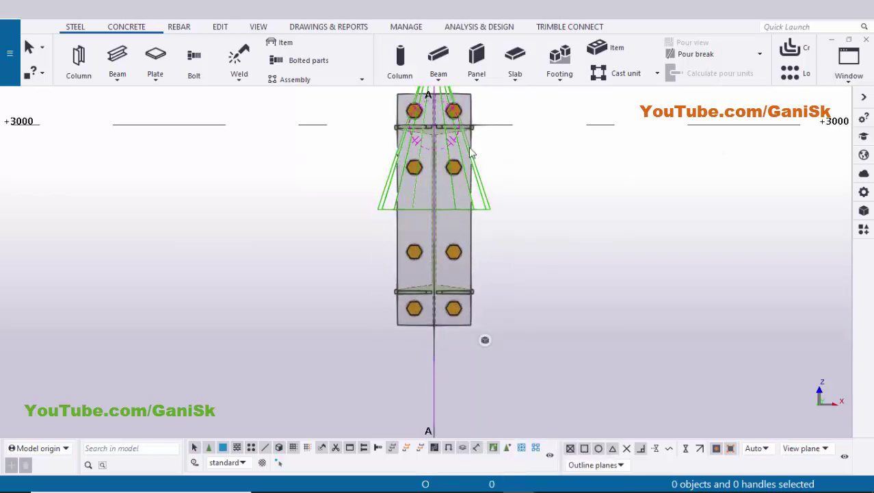
{"action": "scroll", "coordinate": [470, 148], "scroll_direction": "up", "scroll_amount": 1}
{"action": "middle_click_drag", "start_coordinate": [447, 259], "coordinate": [434, 310]}
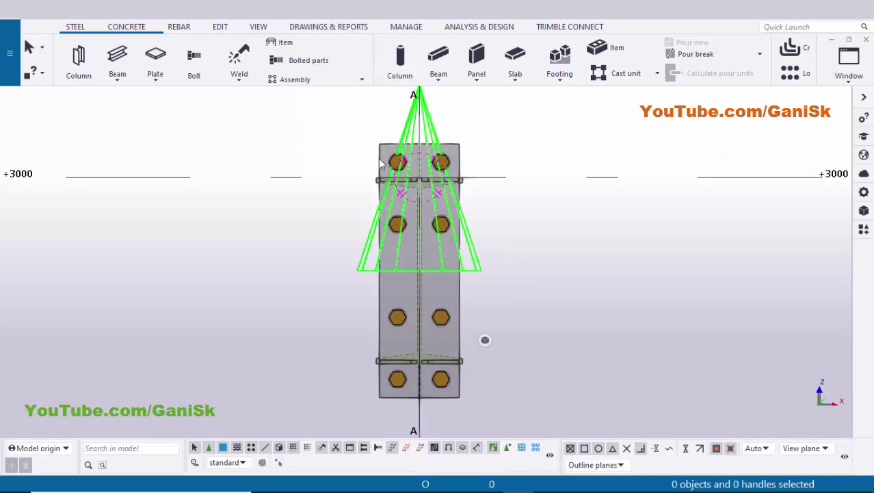
{"action": "left_click", "coordinate": [220, 28]}
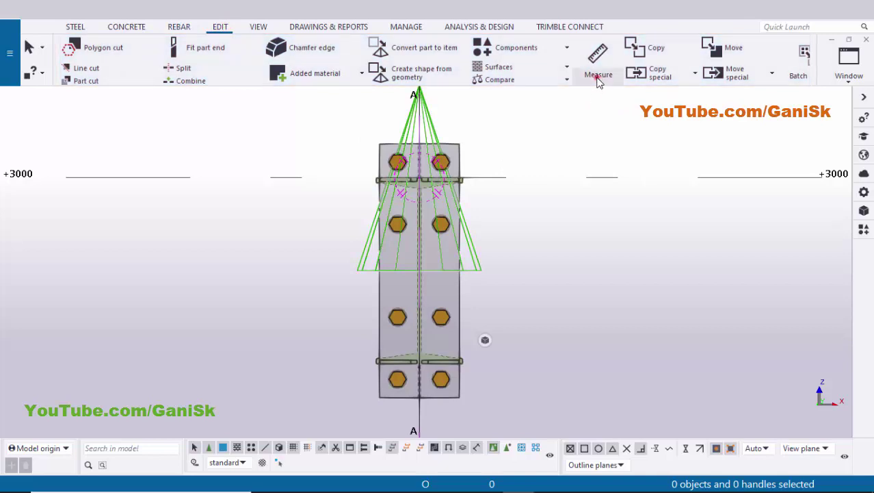
{"action": "left_click", "coordinate": [598, 76]}
{"action": "left_click", "coordinate": [604, 230]}
{"action": "left_click", "coordinate": [508, 449]}
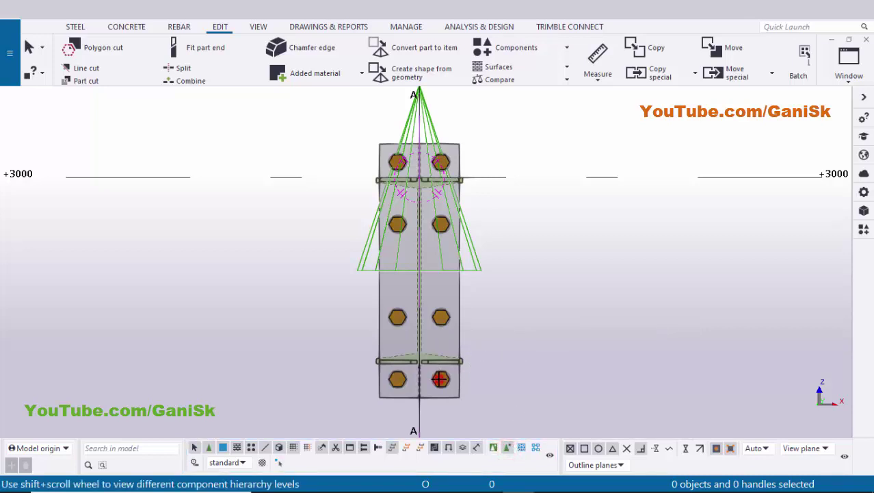
{"action": "left_click", "coordinate": [460, 395]}
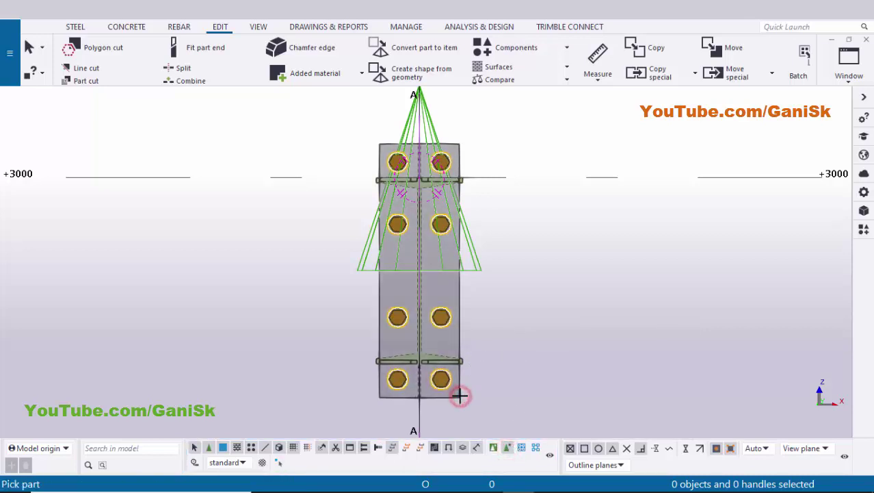
Step: Pick the grid 1 end plate as the part to finish dimensioning its bolt spacing and edge distances, and end the measuring command
{"action": "left_click", "coordinate": [469, 395]}
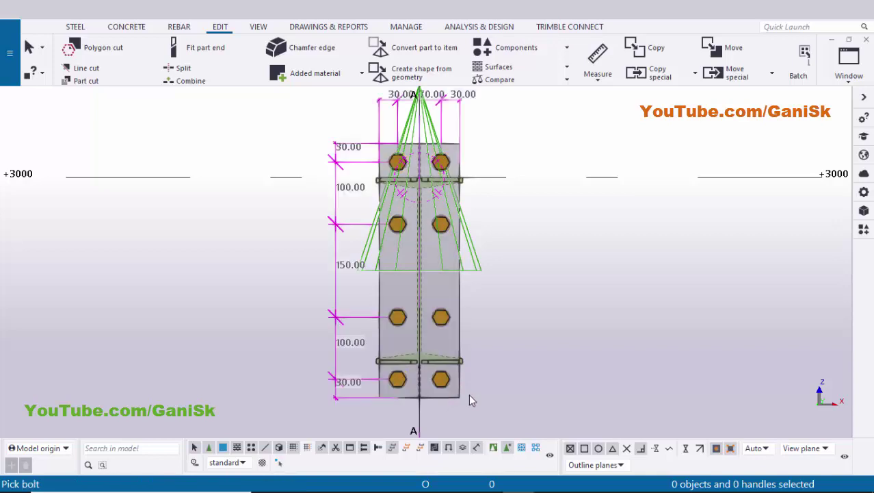
{"action": "right_click", "coordinate": [566, 147]}
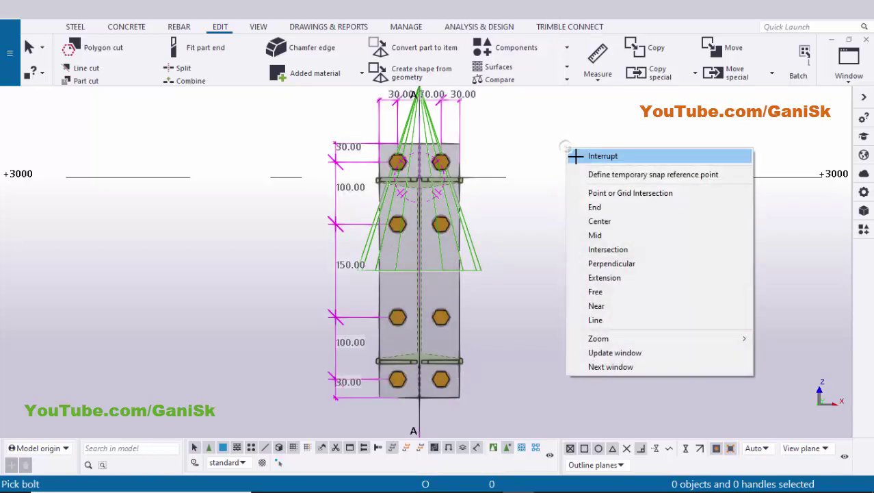
{"action": "left_click", "coordinate": [579, 153]}
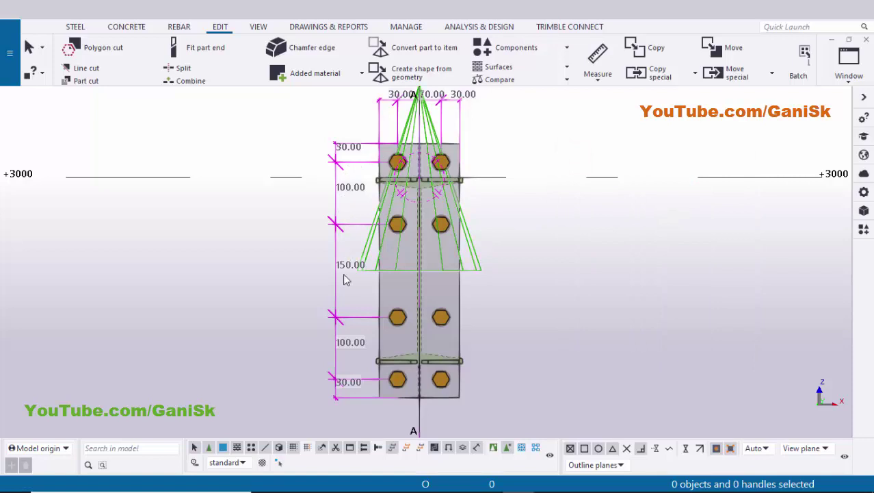
Step: Compare the measured bolt spacing with section A-A in 14 Connnection.pdf in Adobe Reader, and return to Tekla Structures
{"action": "key", "text": "alt+Tab"}
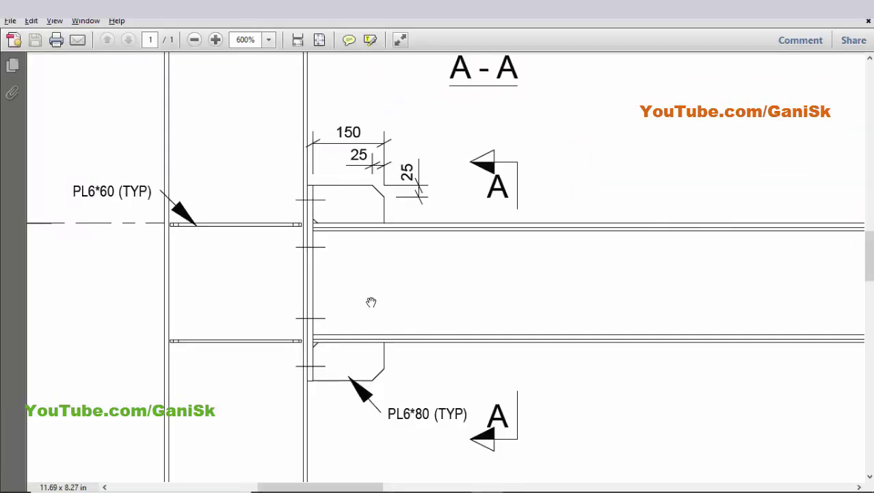
{"action": "scroll", "coordinate": [403, 288], "scroll_direction": "up", "scroll_amount": 5}
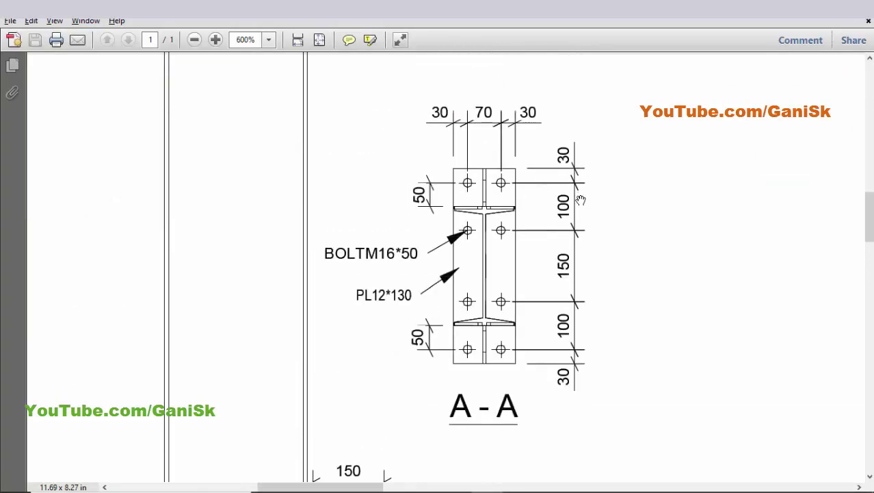
{"action": "key", "text": "alt+Tab"}
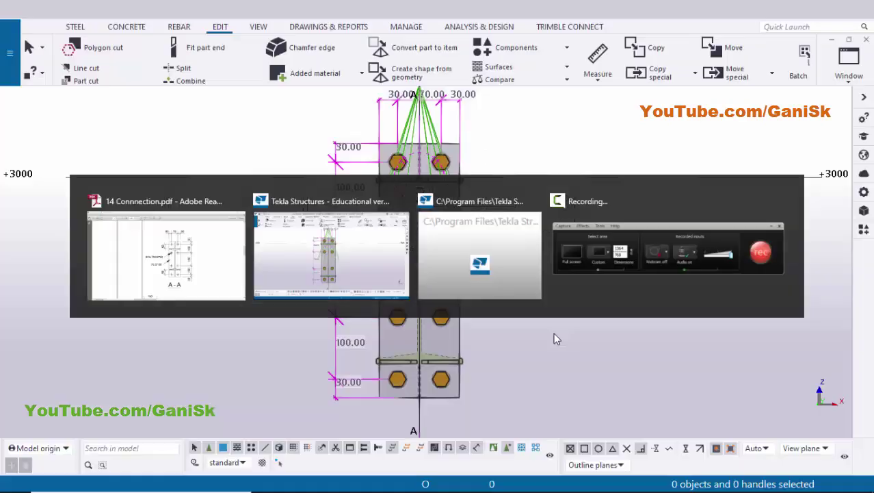
Step: Redraw the grid 1 elevation to clear the measured dimensions and restore the hidden column
{"action": "scroll", "coordinate": [421, 159], "scroll_direction": "down", "scroll_amount": 3}
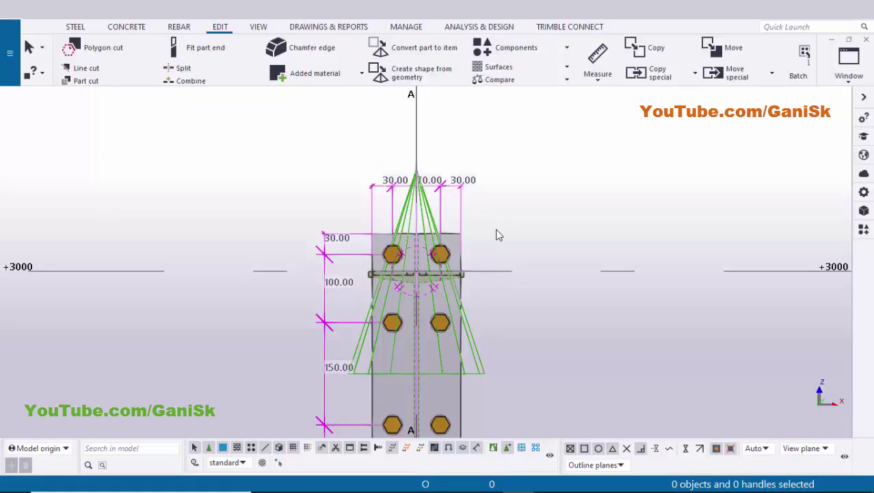
{"action": "scroll", "coordinate": [496, 234], "scroll_direction": "down", "scroll_amount": 3}
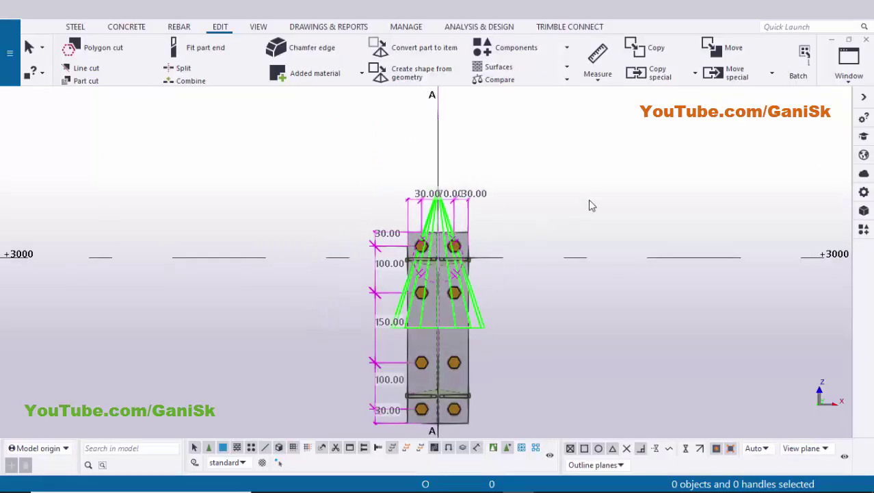
{"action": "right_click", "coordinate": [567, 142]}
{"action": "left_click", "coordinate": [608, 216]}
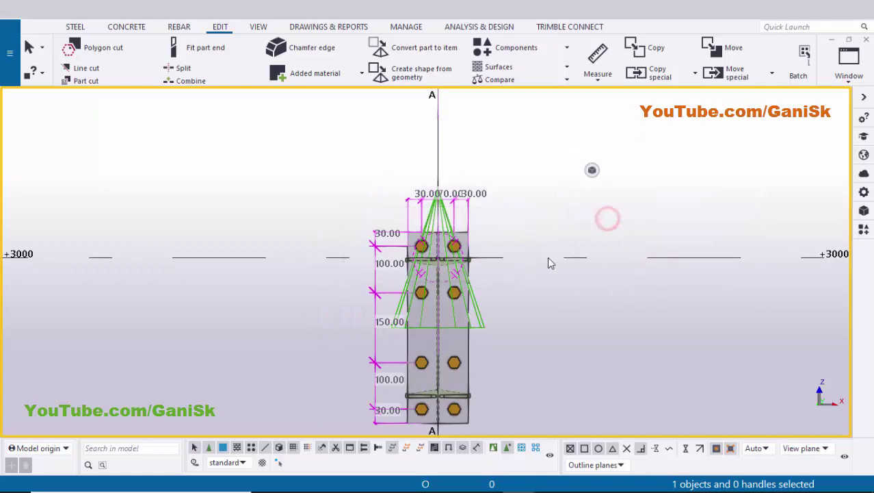
Step: Bring up the 3D view, redraw it and inspect the beam-to-column connection at grid 2 up close
{"action": "left_click", "coordinate": [839, 74]}
{"action": "left_click", "coordinate": [802, 170]}
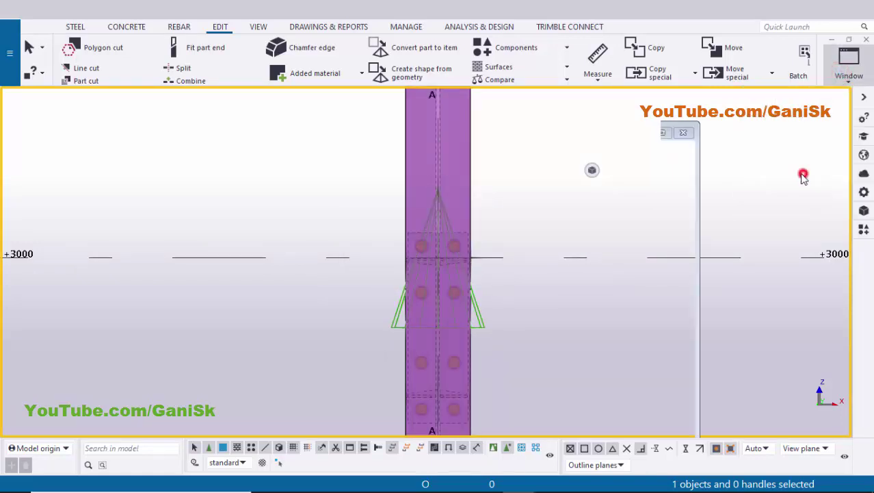
{"action": "right_click", "coordinate": [481, 174]}
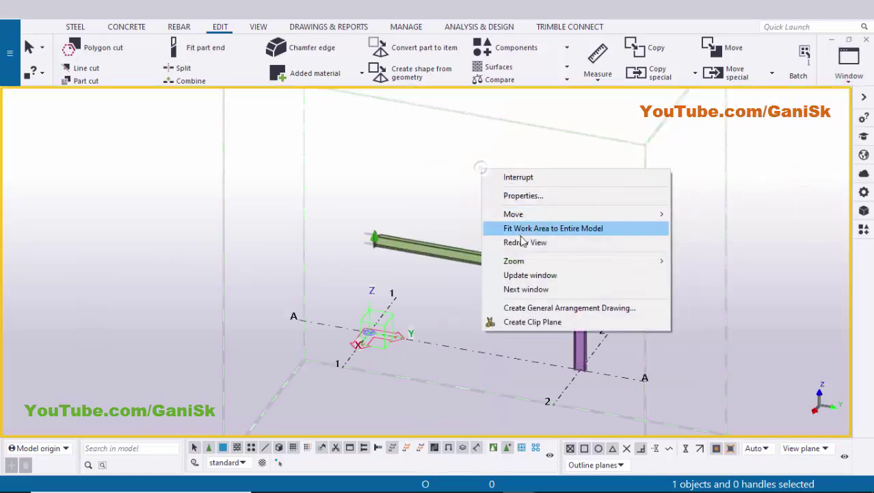
{"action": "left_click", "coordinate": [520, 242]}
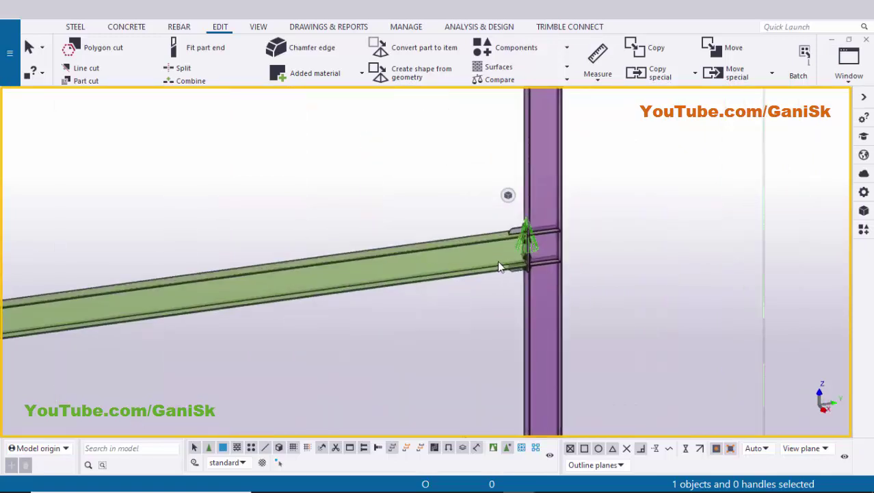
{"action": "mouse_move", "coordinate": [498, 260]}
{"action": "middle_mouse_down", "text": "ctrl"}
{"action": "mouse_move", "coordinate": [591, 255]}
{"action": "mouse_move", "coordinate": [524, 243]}
{"action": "mouse_move", "coordinate": [523, 255]}
{"action": "mouse_move", "coordinate": [549, 267]}
{"action": "mouse_move", "coordinate": [507, 279]}
{"action": "middle_mouse_up", "text": "ctrl"}
{"action": "scroll", "coordinate": [522, 255], "scroll_direction": "up", "scroll_amount": 4}
Step: Review section A-A and the surrounding beam connection detail in the PDF drawing, and return to the Tekla Structures model
{"action": "left_click", "coordinate": [488, 481]}
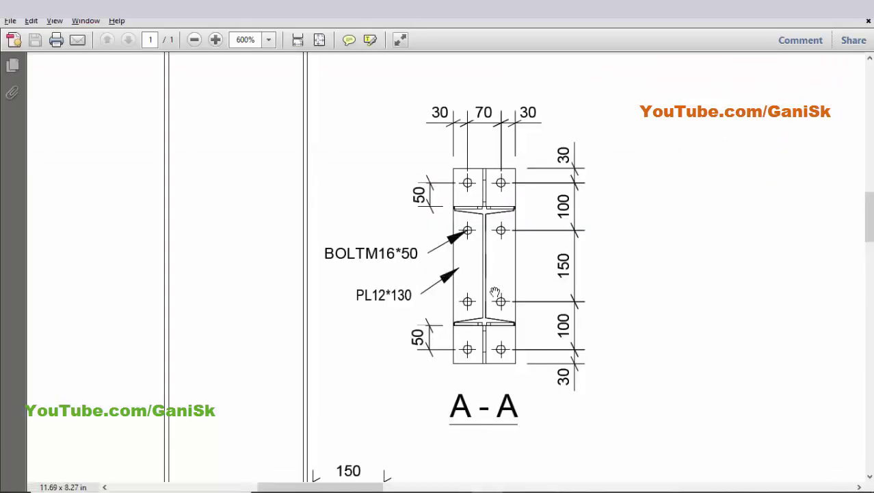
{"action": "scroll", "coordinate": [495, 292], "scroll_direction": "down", "scroll_amount": 2, "text": "ctrl"}
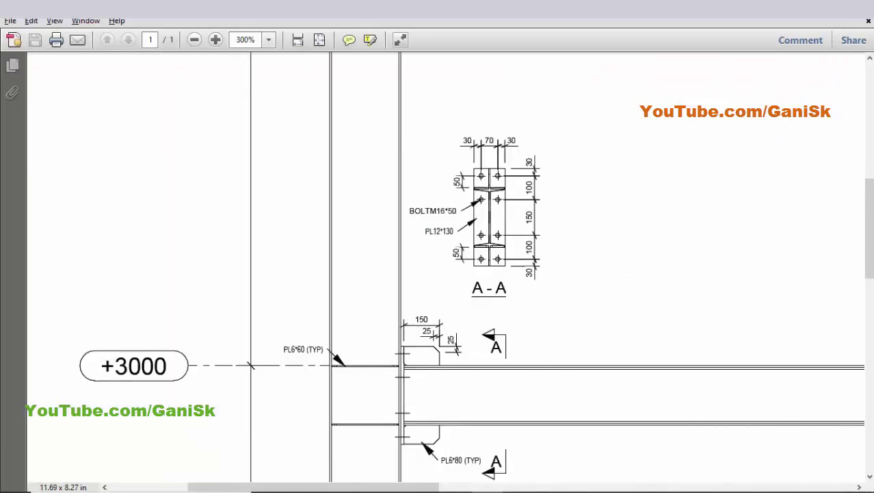
{"action": "left_click", "coordinate": [517, 488]}
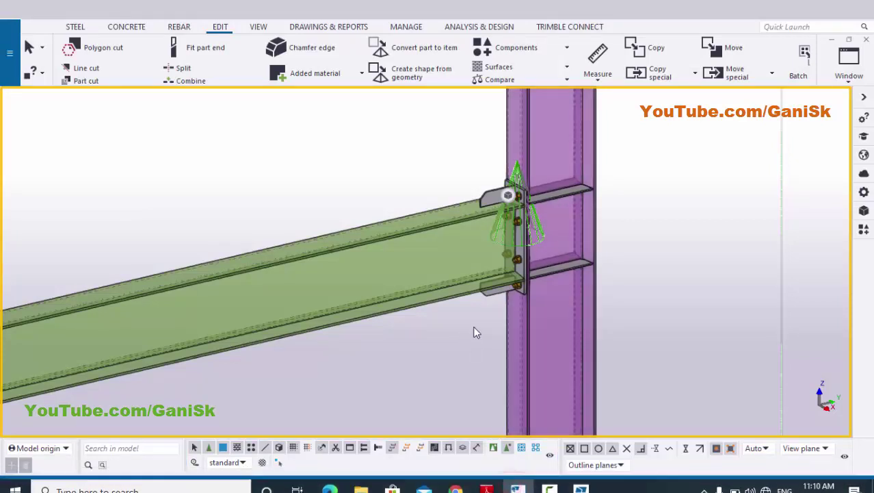